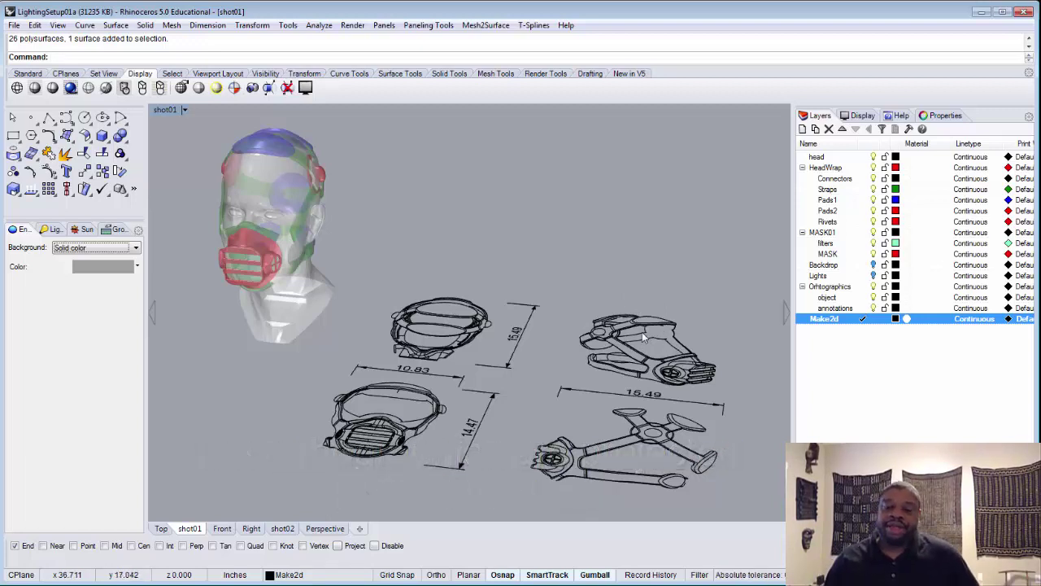
- Hide the object sublayer of the Orthographics layer and show it again
left_click(874, 297)
left_click(874, 298)
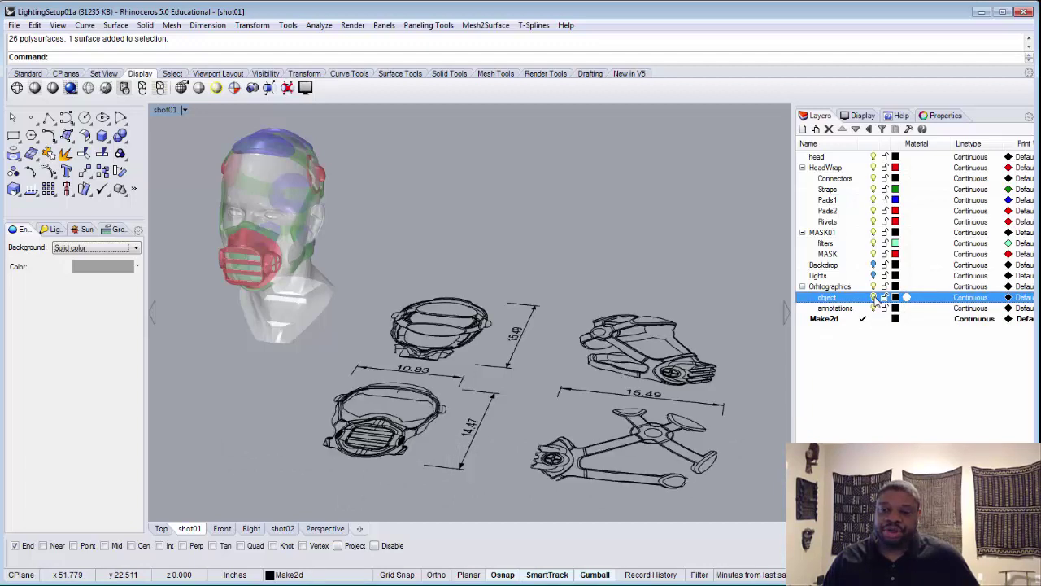
left_click(875, 298)
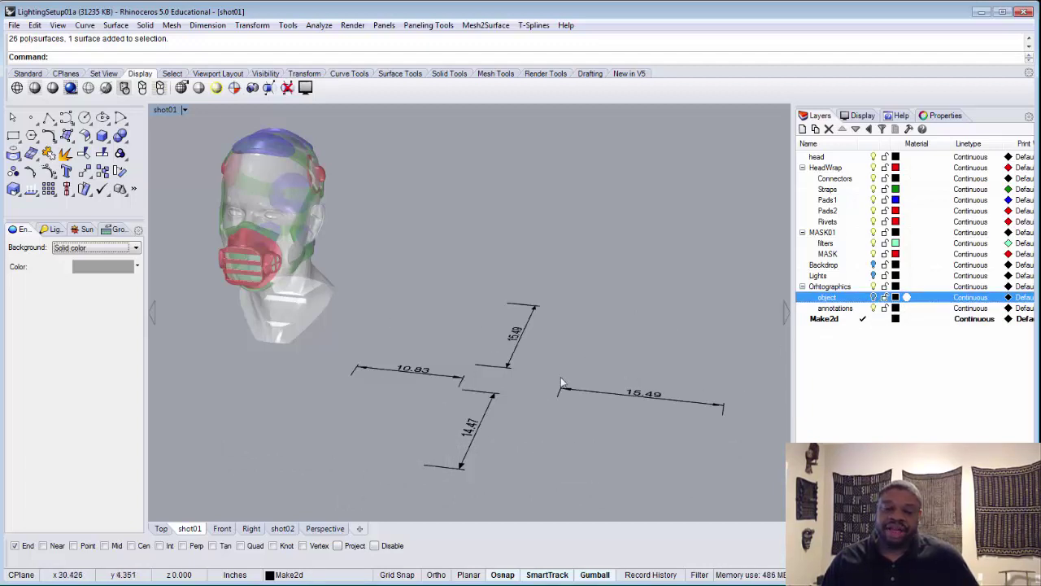
left_click(874, 298)
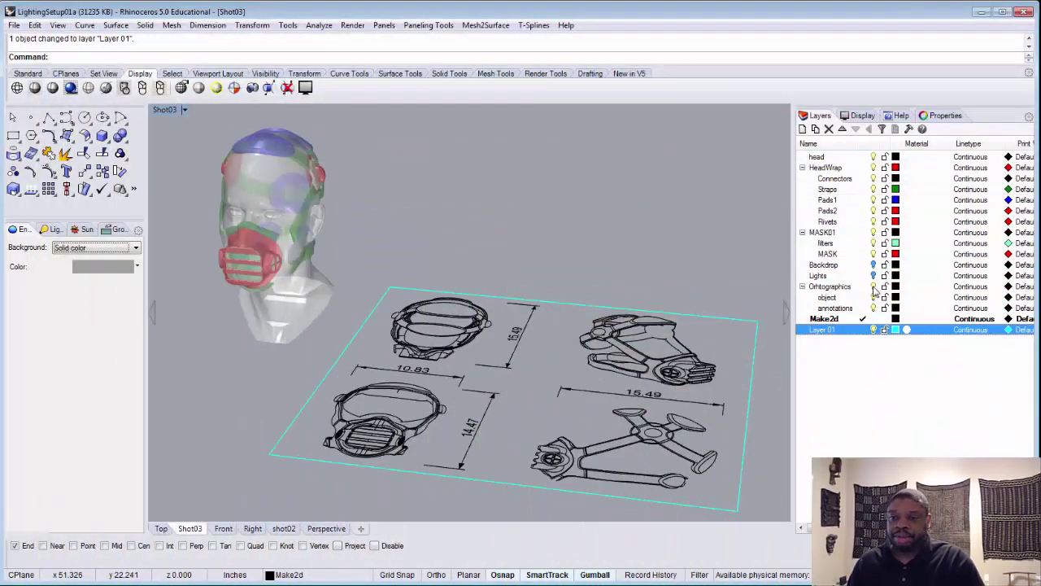
- Hide the Orthographics layer and the head layer, keeping the mask and the reference rectangle shown
left_click(873, 287)
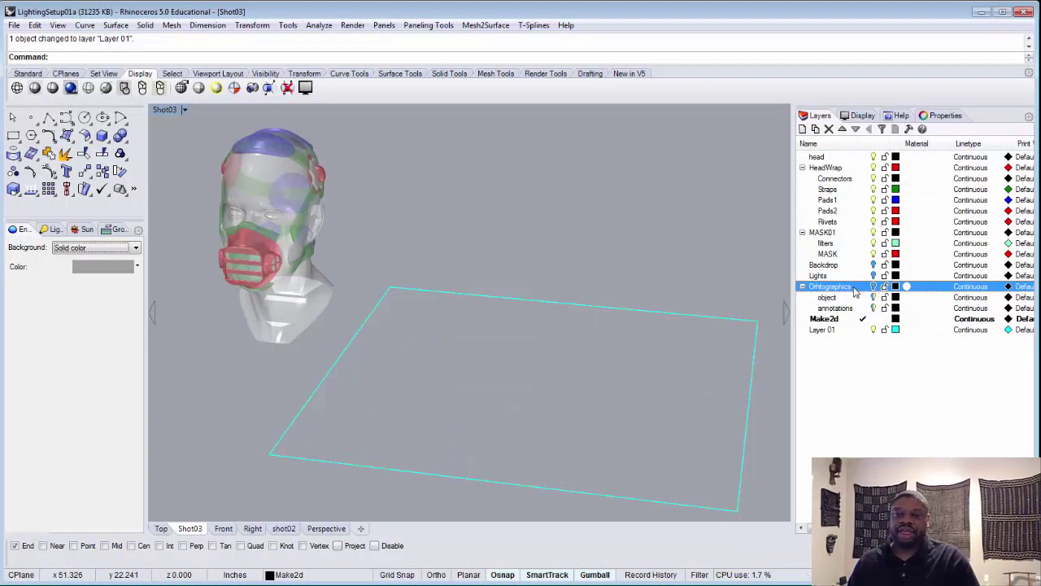
left_click(873, 158)
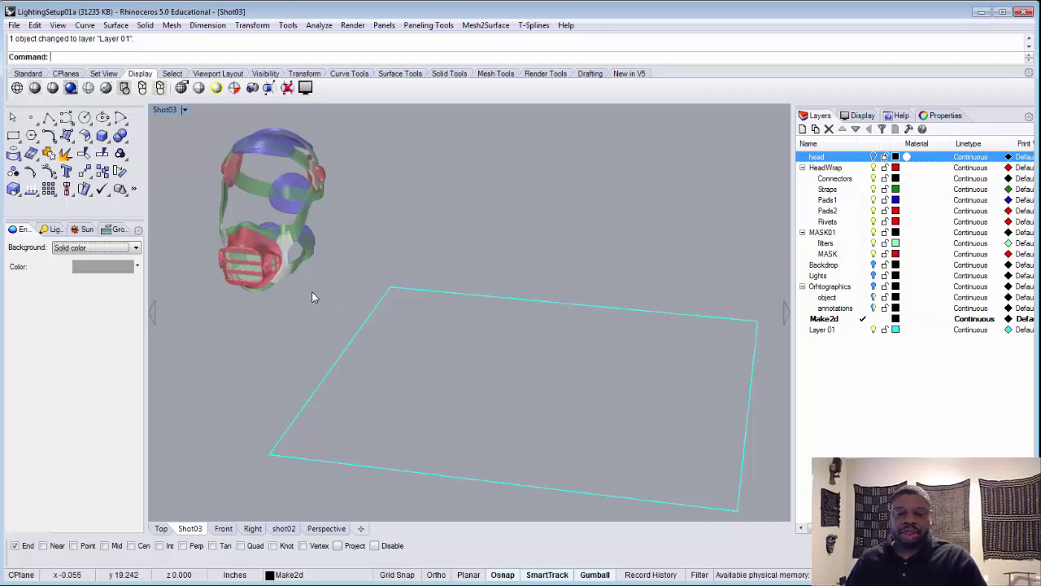
- Compose the Perspective view as a three-quarter view of the mask, framing the whole headgear
left_click(327, 528)
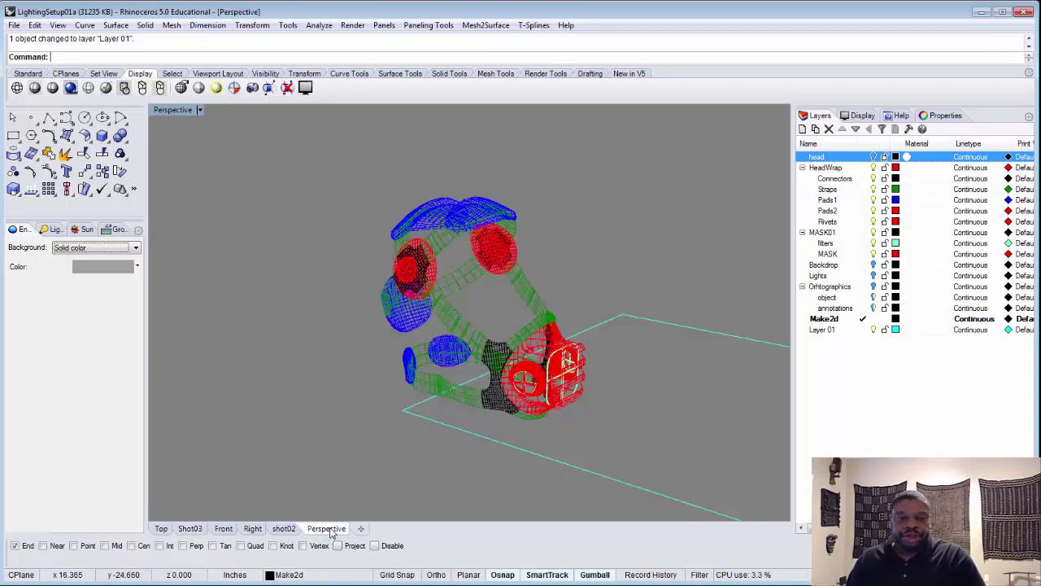
left_click_drag(427, 421, 275, 423)
scroll(422, 351, "up", 3)
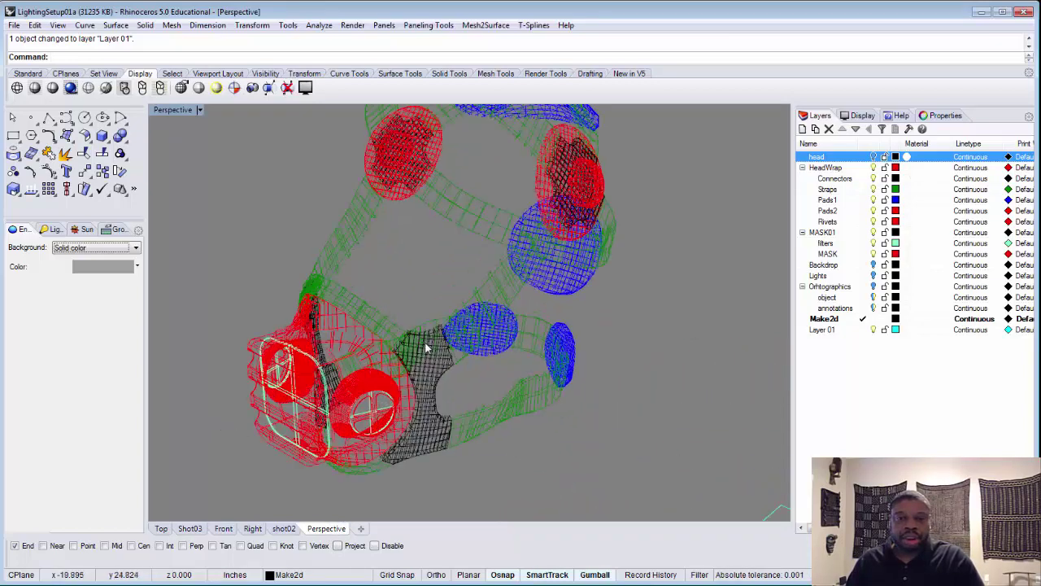
scroll(427, 350, "down", 2)
scroll(428, 349, "up", 2)
scroll(427, 349, "down", 2)
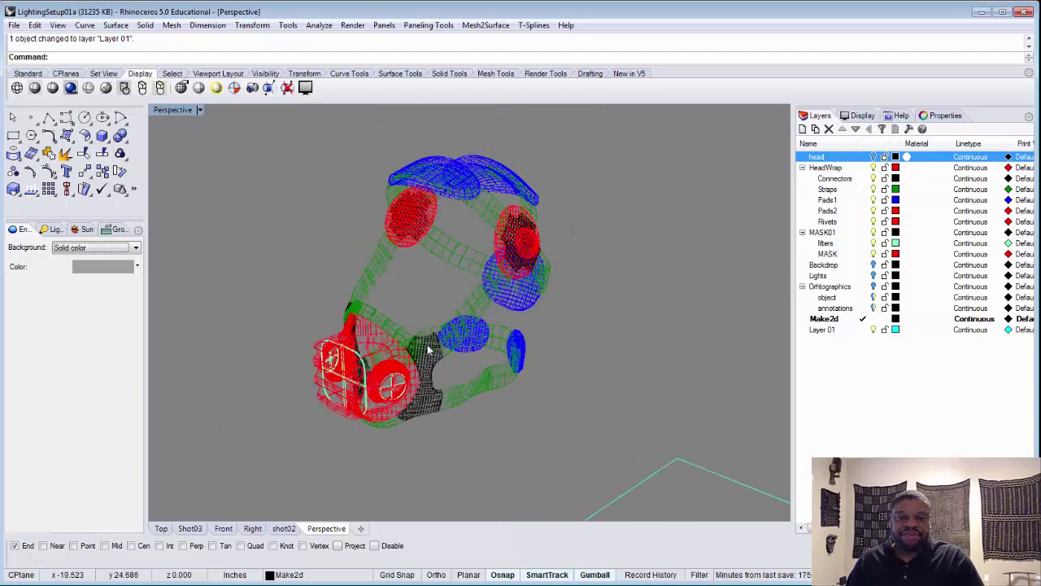
left_click_drag(427, 349, 434, 348)
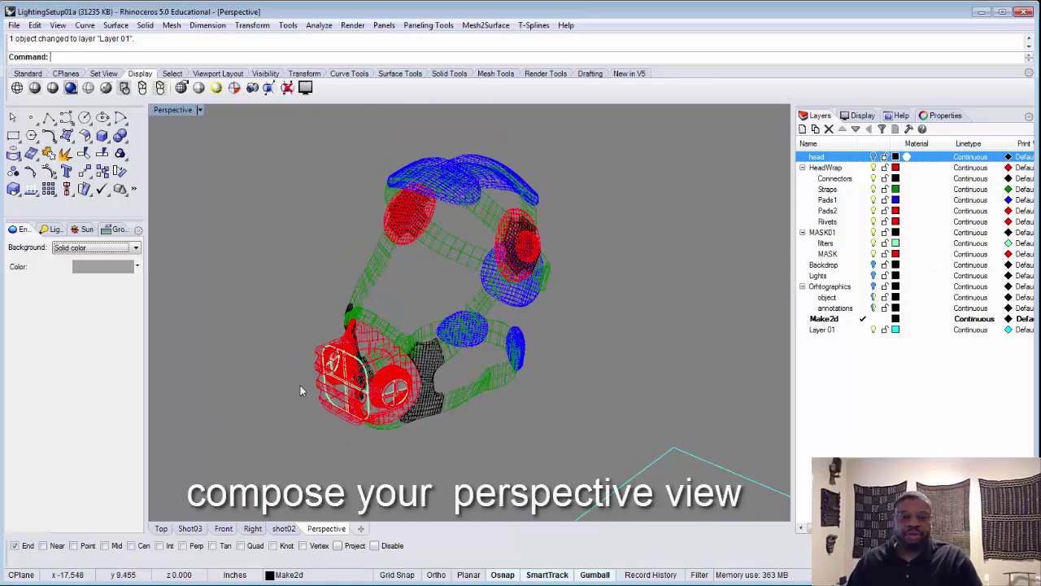
- Set the shot02 viewport's display mode to X-Ray and orbit it to a three-quarter view of the mask
left_click(190, 529)
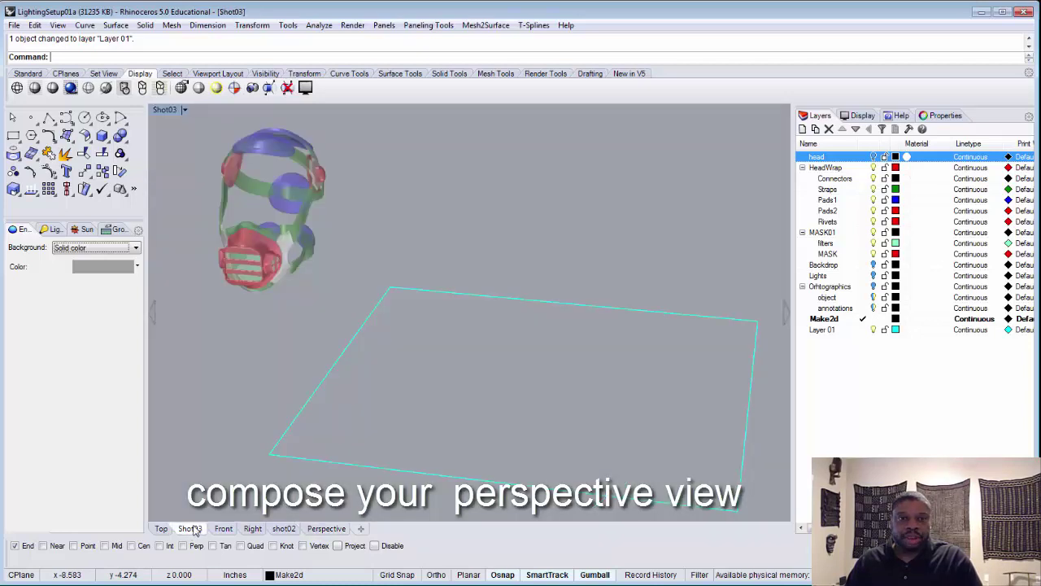
left_click(864, 115)
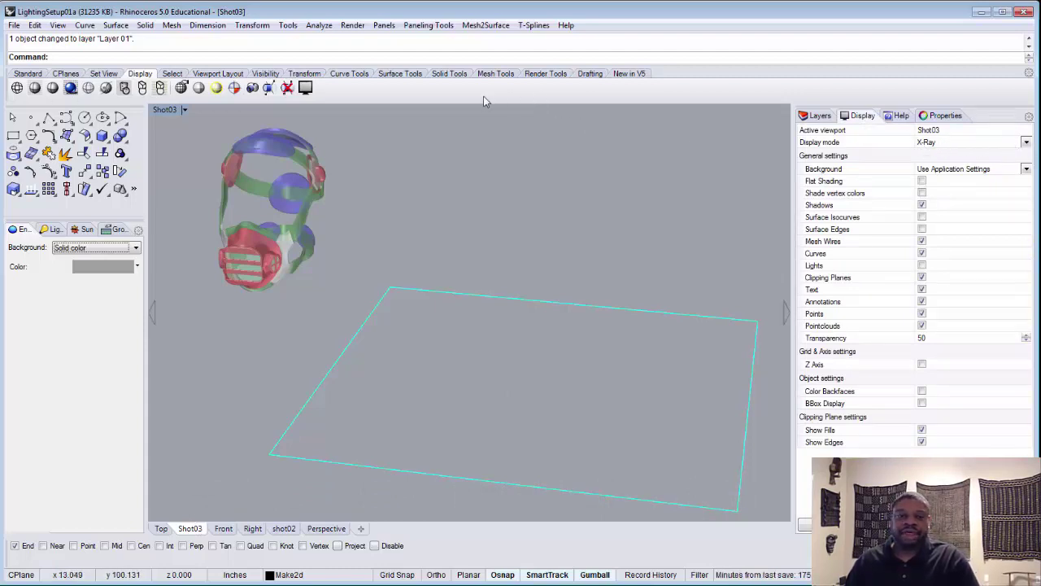
left_click(162, 527)
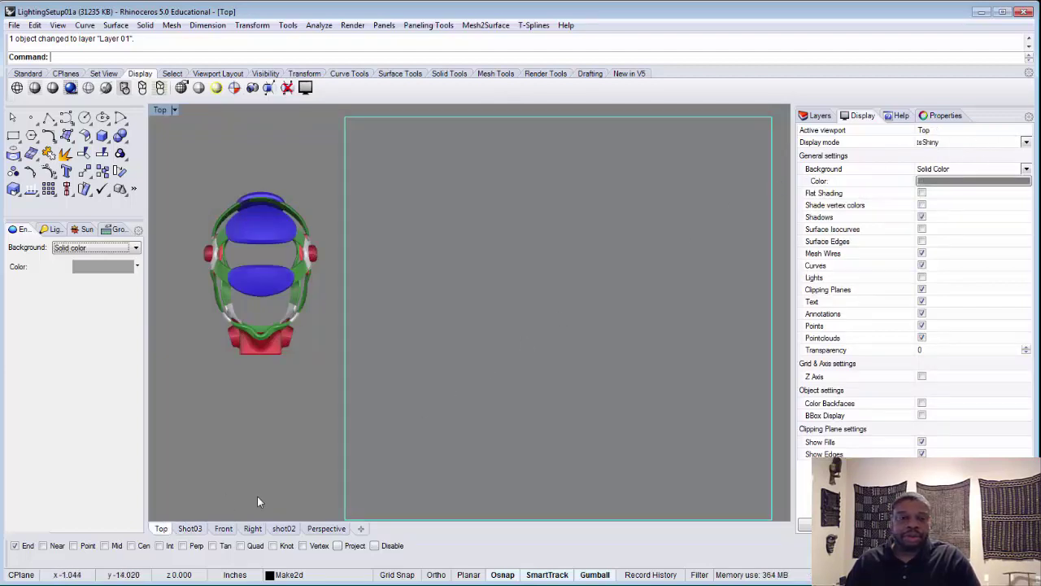
left_click(284, 529)
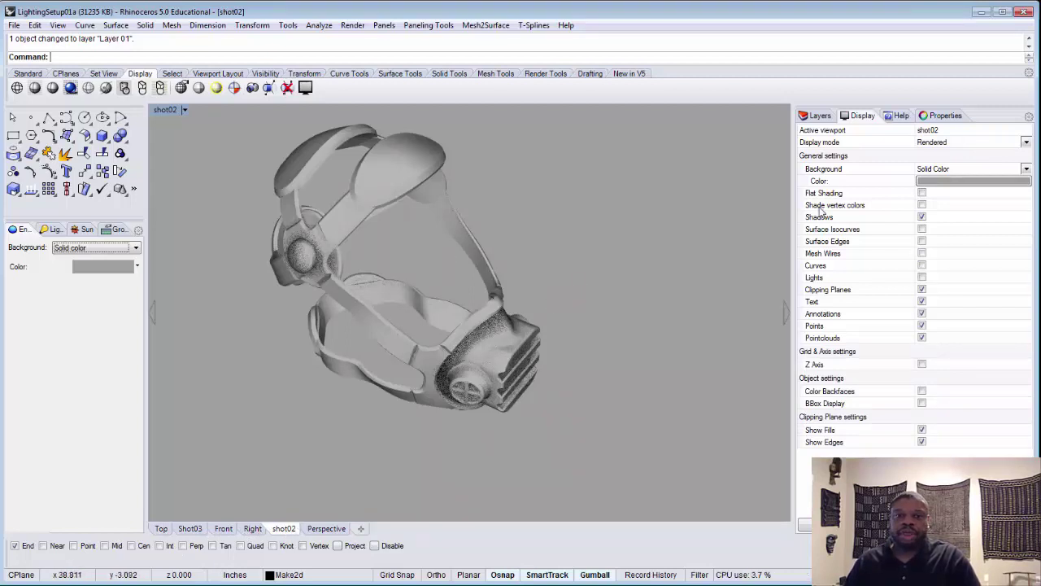
left_click(1027, 144)
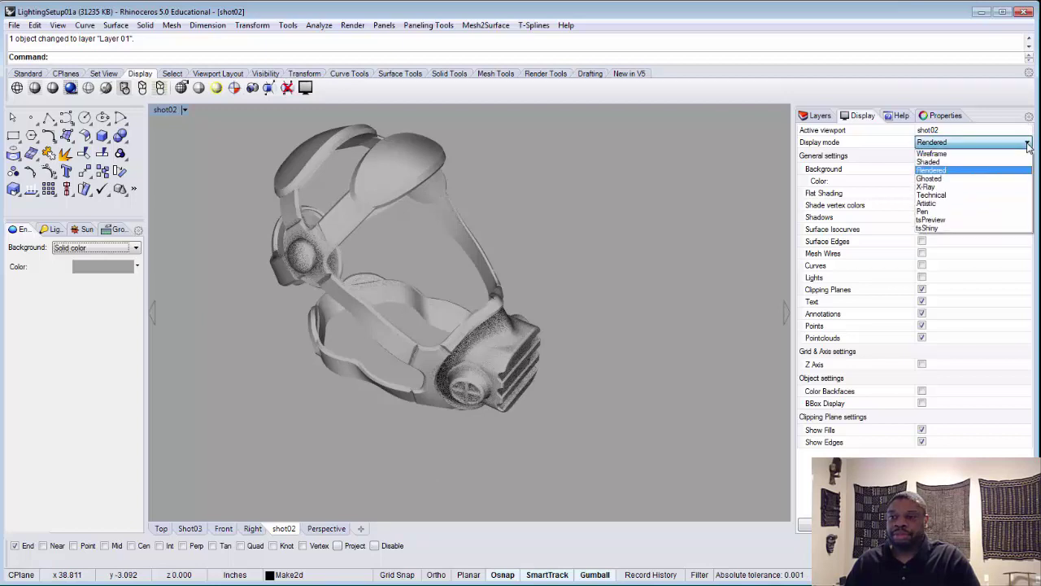
left_click(966, 187)
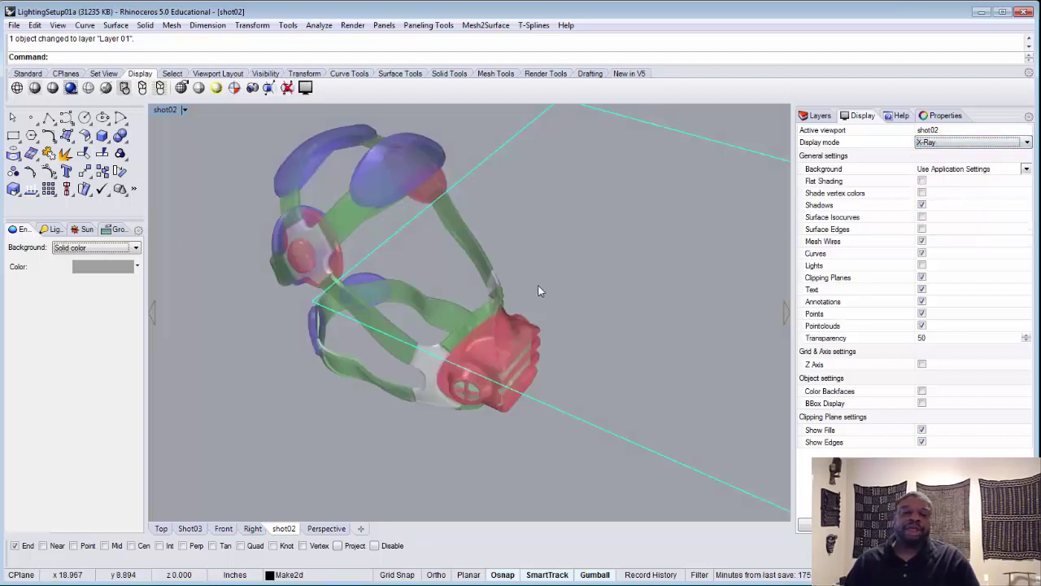
left_click_drag(538, 290, 458, 289)
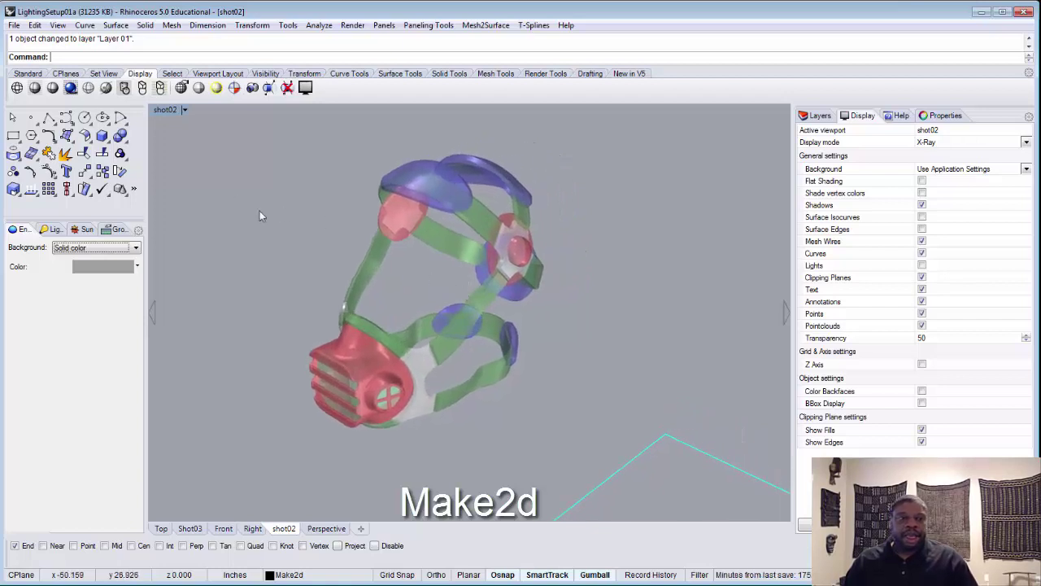
- Generate 2D drawings of the whole mask with Make2D in the 4 View (USA) layout and place them over the reference rectangle
left_click_drag(254, 120, 639, 452)
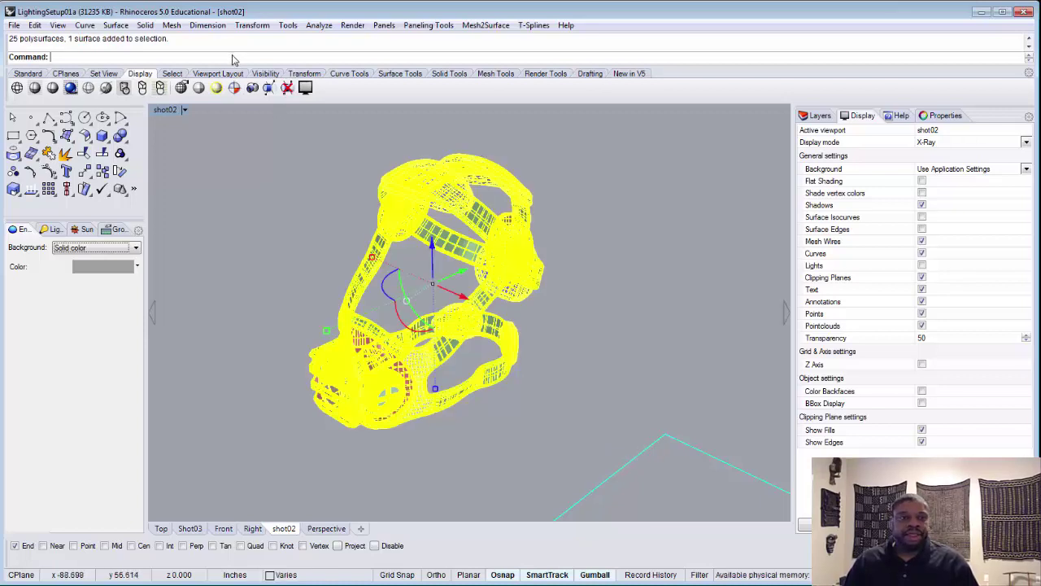
type("ake")
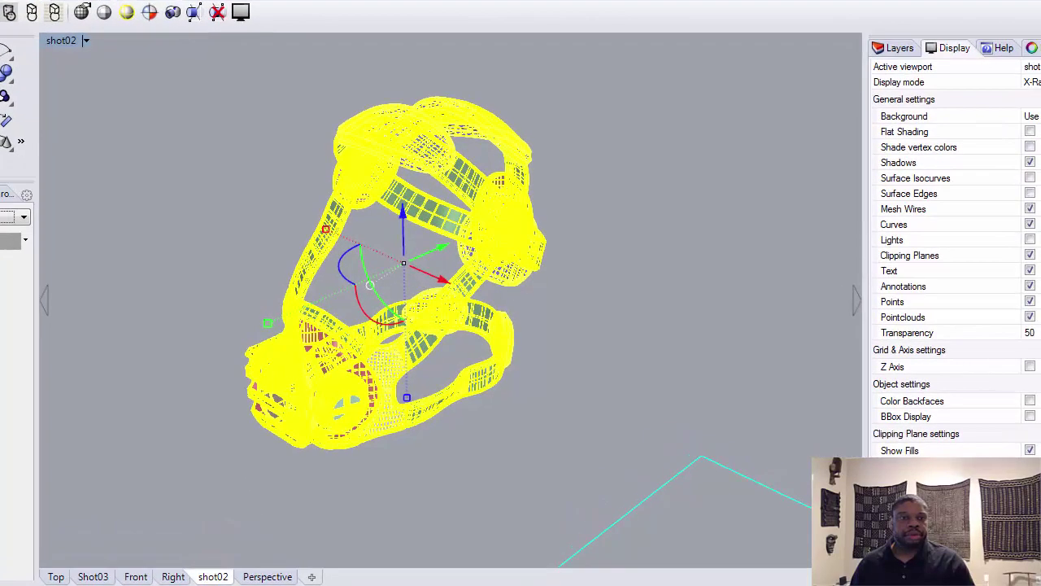
key("Return")
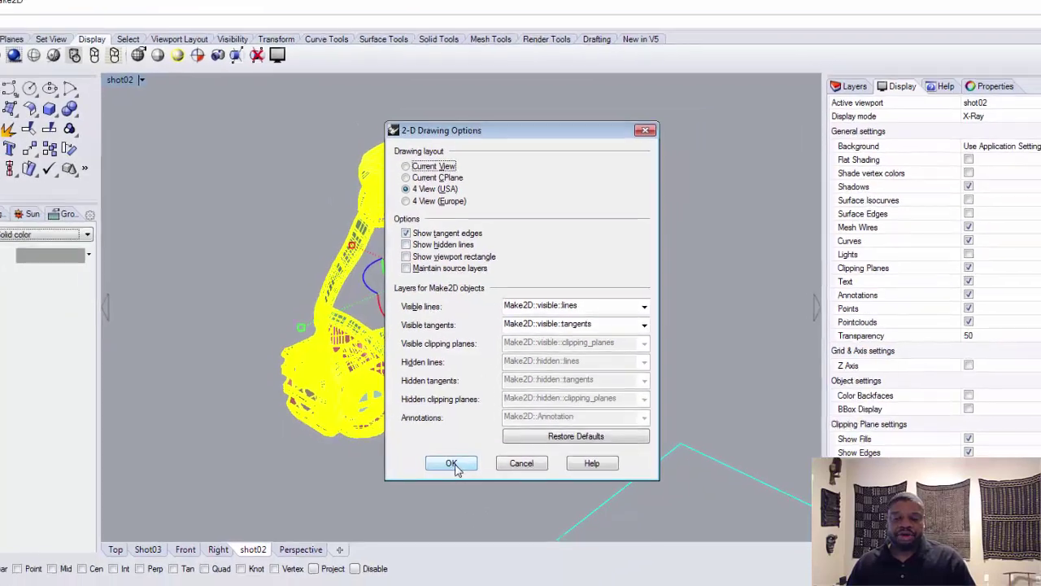
left_click(445, 481)
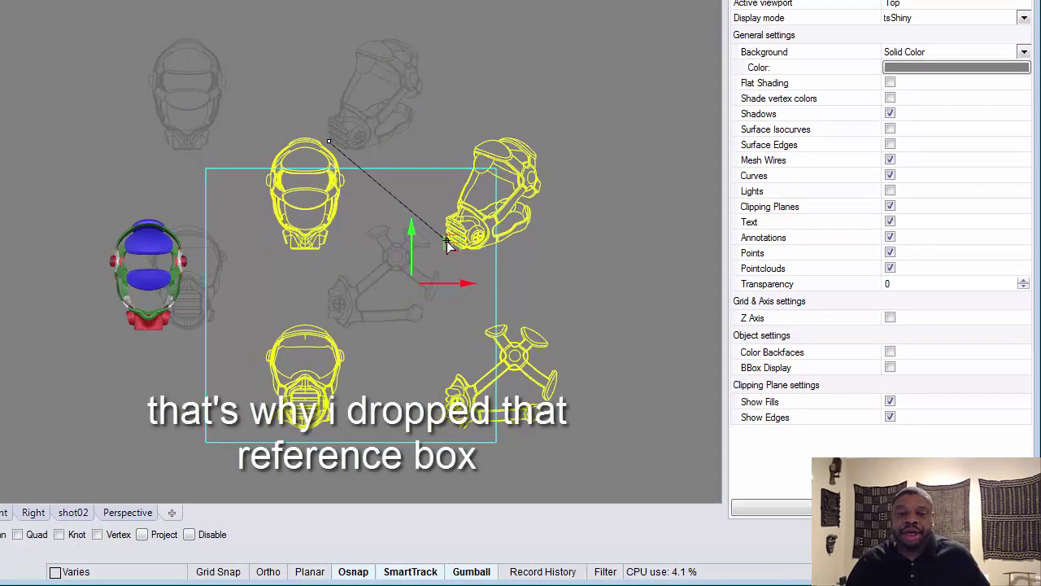
left_click(447, 241)
- Group the curves of each of the four mask drawings separately
mouse_move(245, 118)
left_mouse_down()
mouse_move(264, 160)
mouse_move(365, 265)
left_mouse_up()
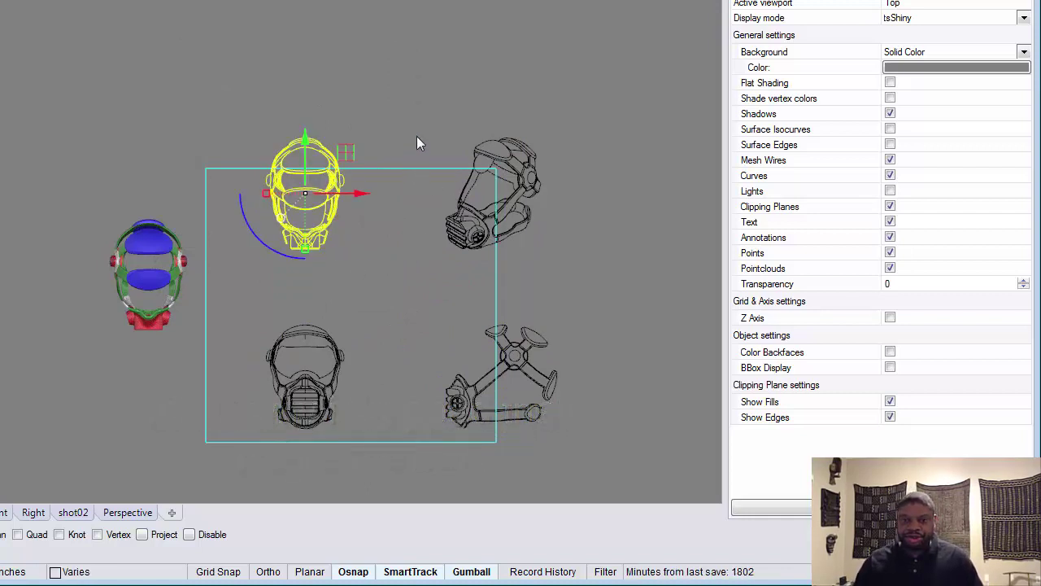
mouse_move(418, 121)
left_mouse_down()
mouse_move(552, 305)
mouse_move(608, 275)
left_mouse_up()
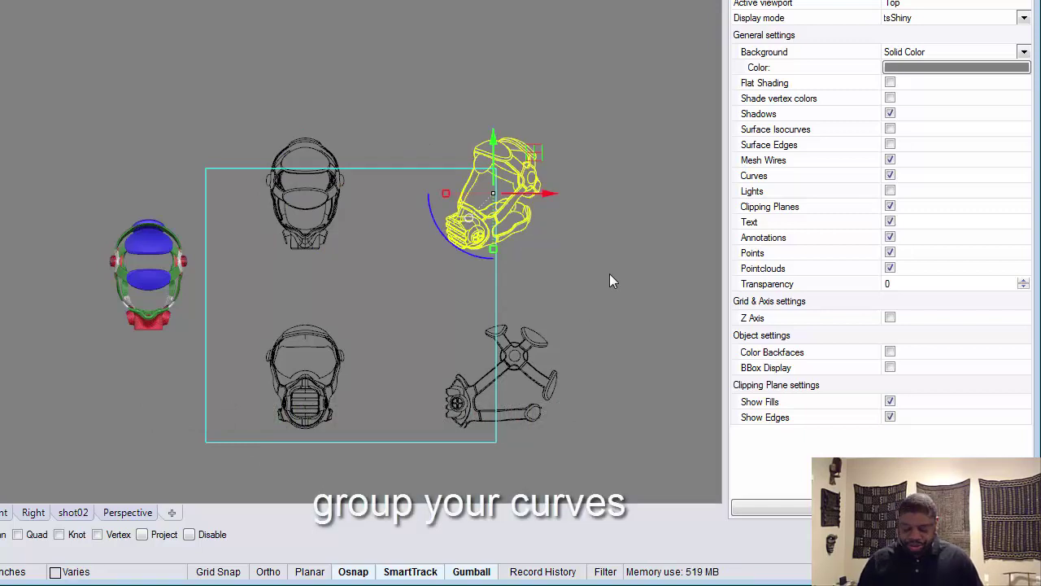
key("ctrl+g")
left_click(258, 316)
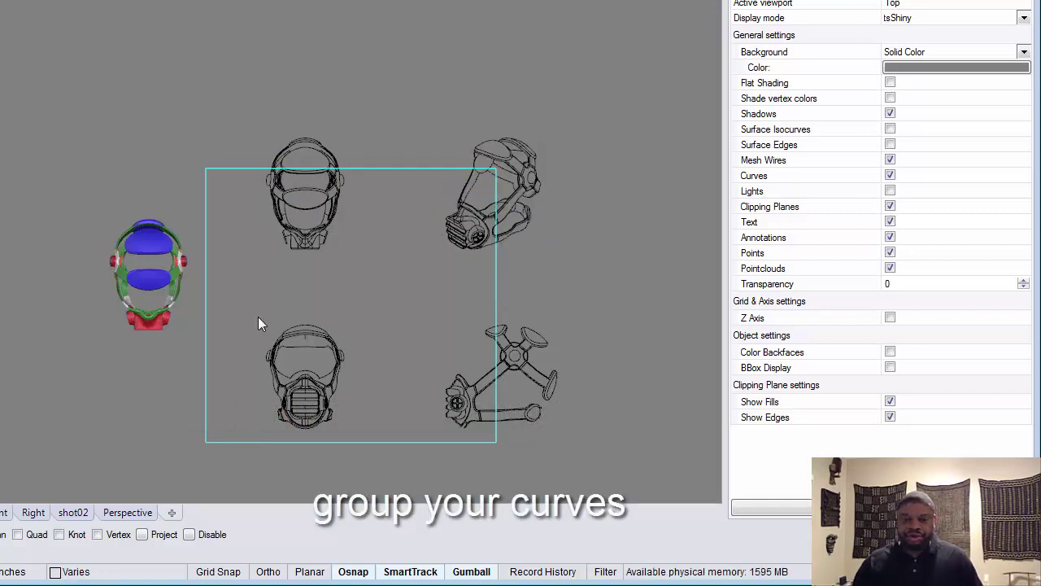
left_click_drag(257, 316, 365, 459)
key("ctrl+g")
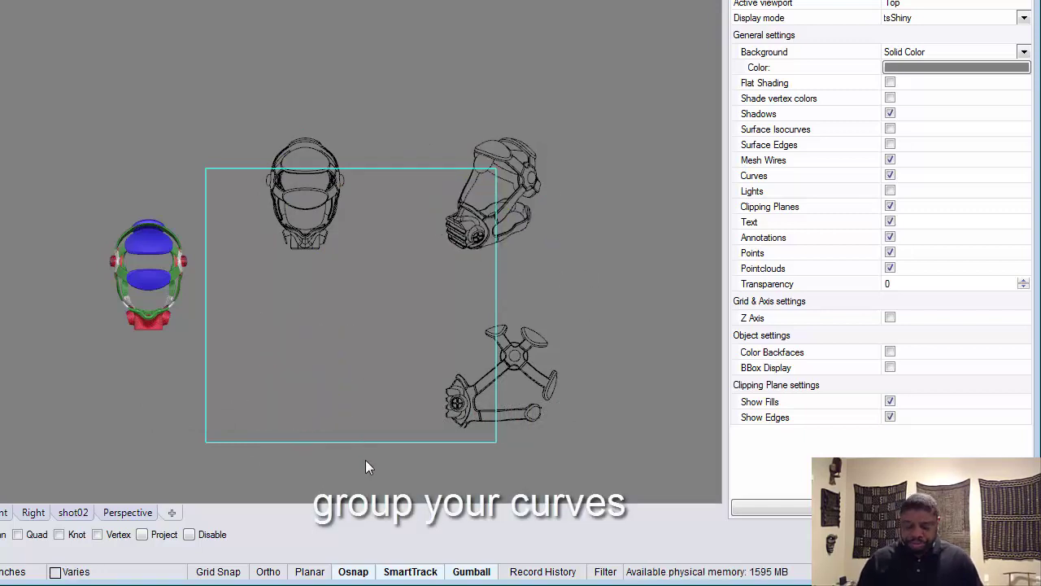
left_click_drag(434, 322, 581, 442)
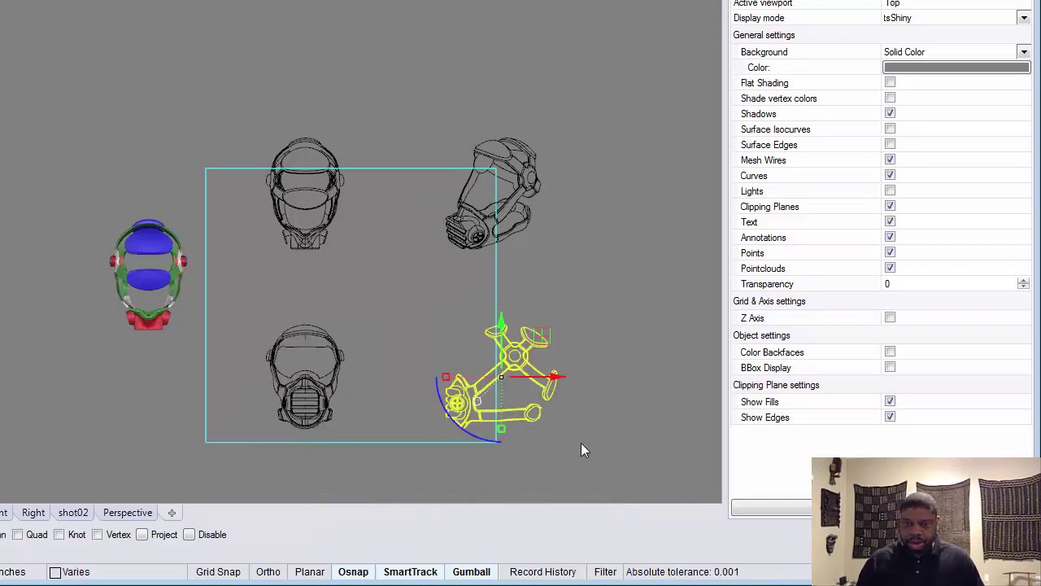
- Move the perspective and side-view drawings horizontally closer to the other two mask drawings
left_click(425, 119)
left_click_drag(426, 119, 615, 465)
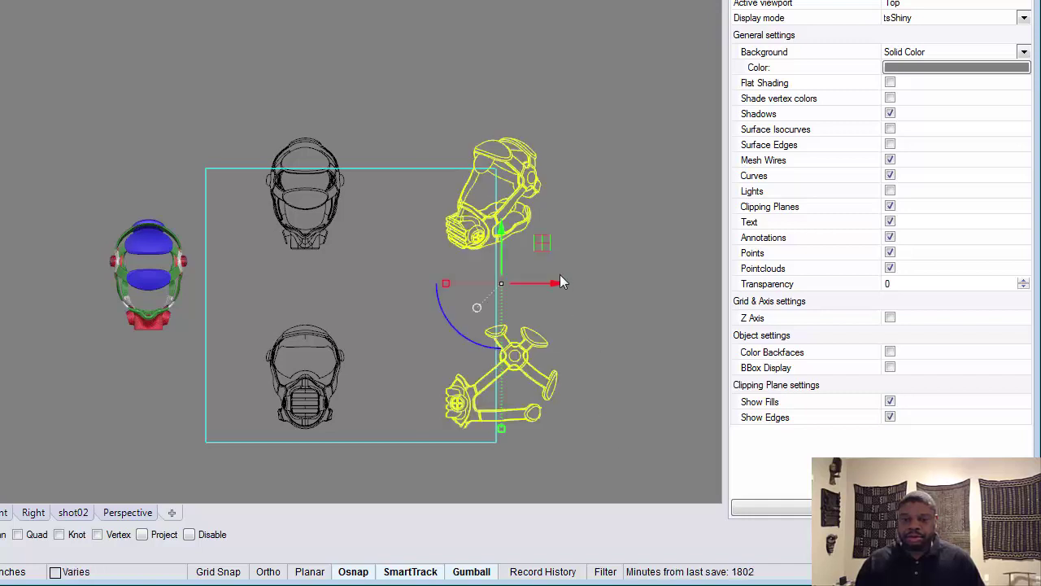
left_click_drag(560, 283, 487, 284)
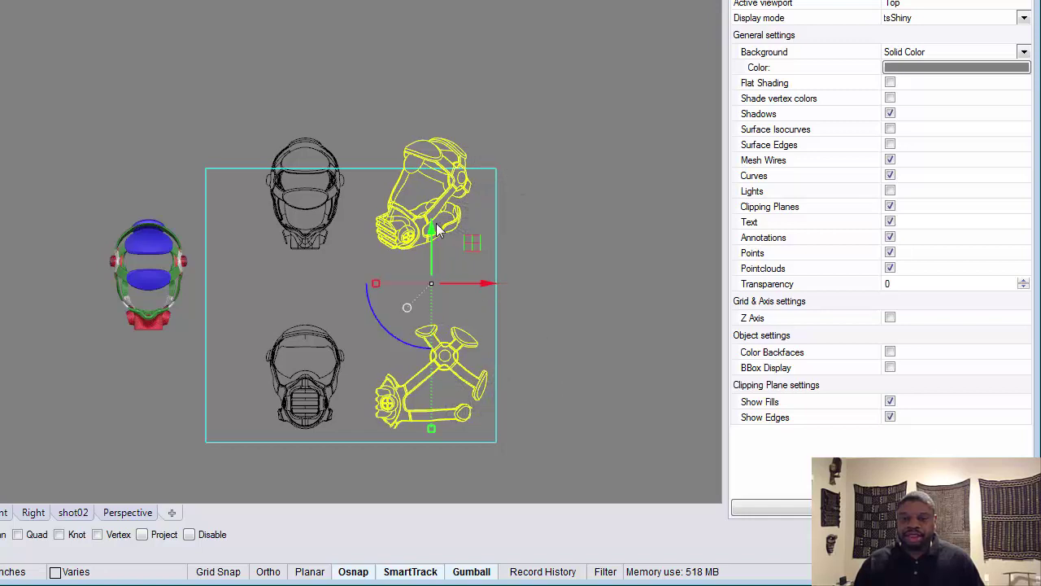
left_click_drag(432, 228, 425, 231)
key("ctrl+z")
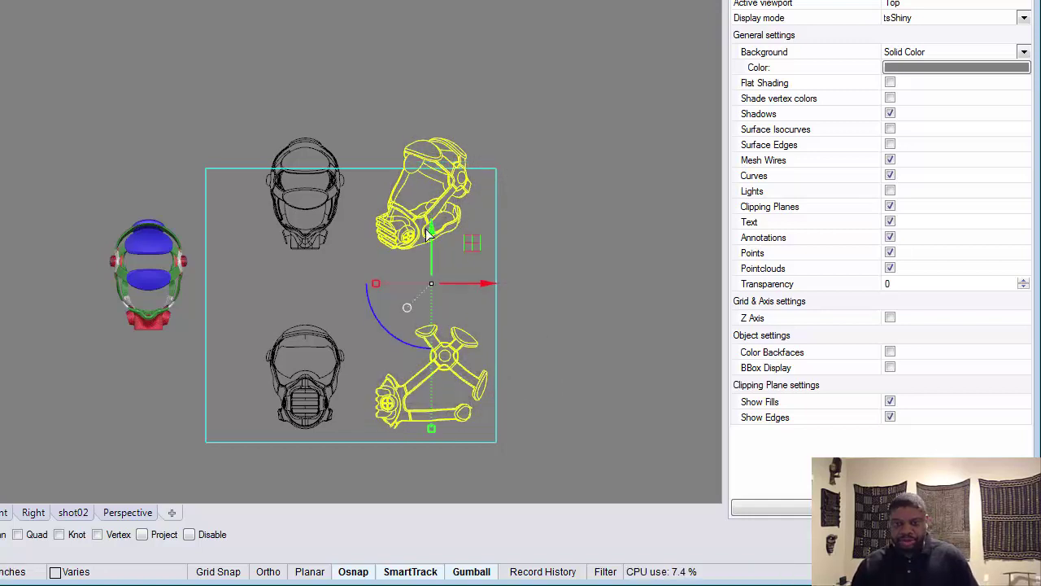
left_click_drag(483, 286, 506, 291)
- Lower the upper two drawings into the reference rectangle and shift all four drawings sideways to fit inside it
left_click(261, 113)
left_click_drag(260, 117, 567, 279)
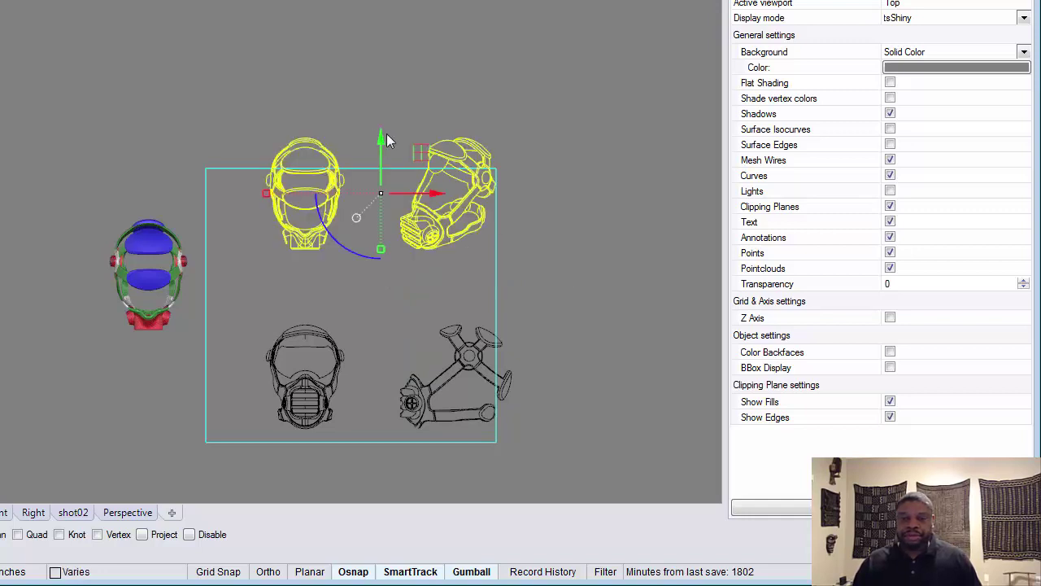
left_click_drag(381, 135, 385, 172)
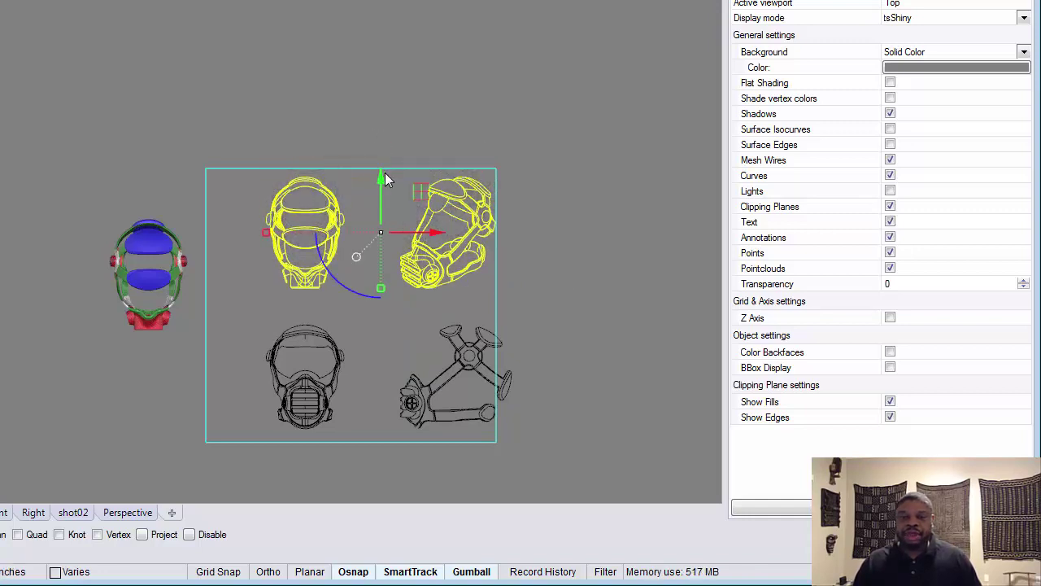
left_click_drag(251, 145, 566, 446)
left_click_drag(444, 302, 411, 306)
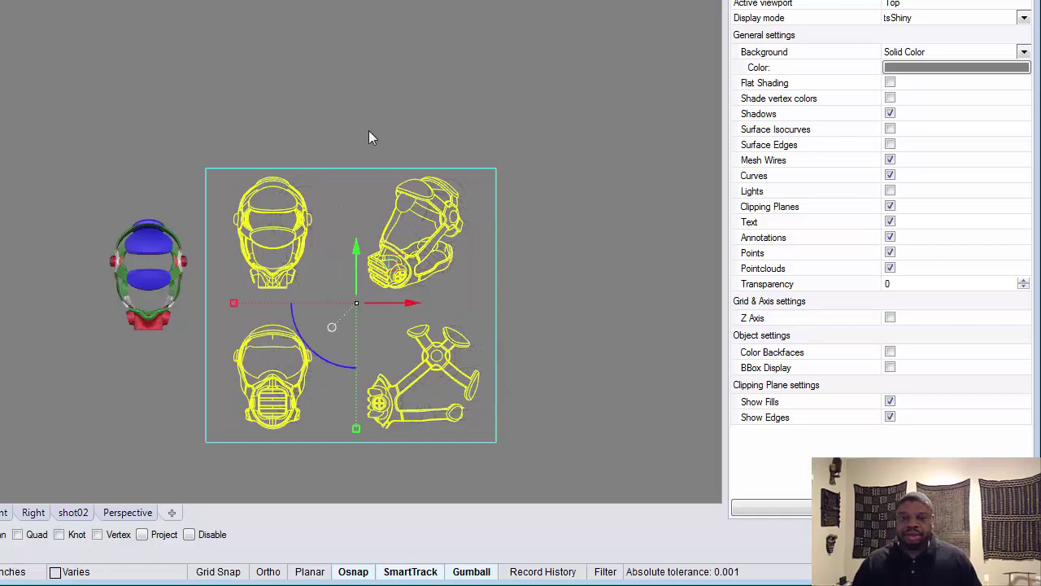
key("Escape")
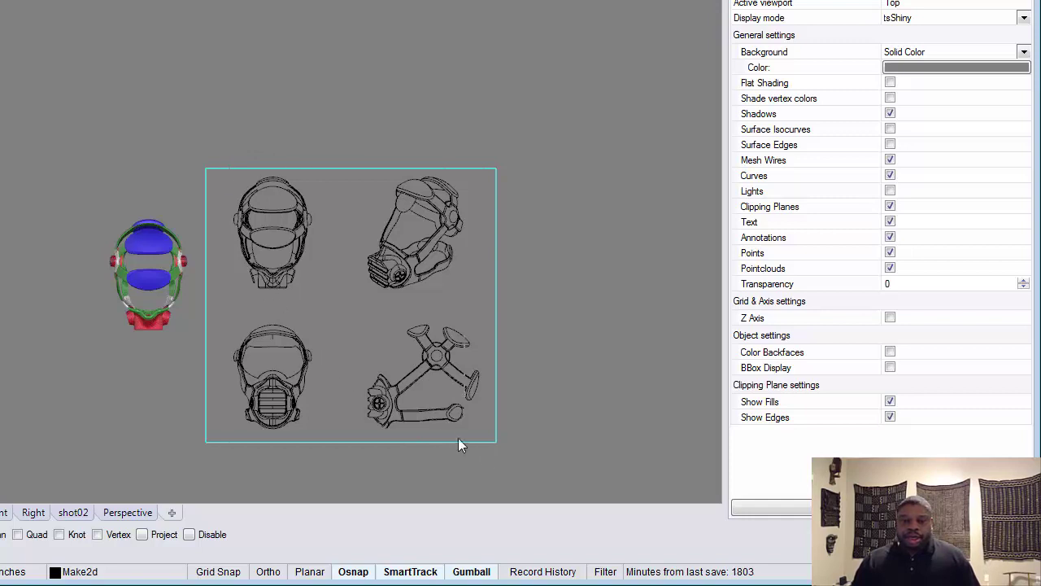
left_click(425, 196)
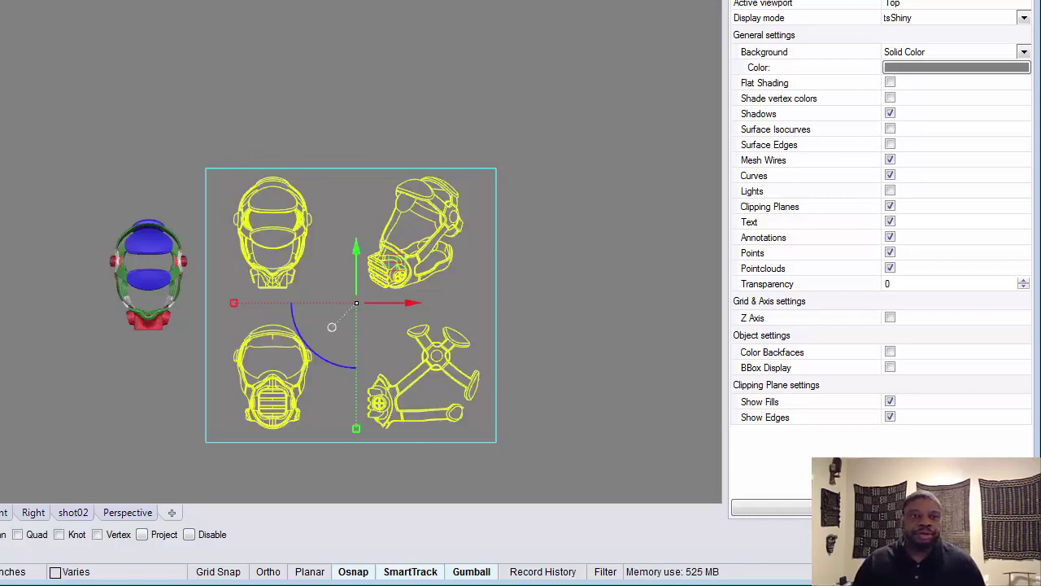
scroll(405, 374, "up", 3)
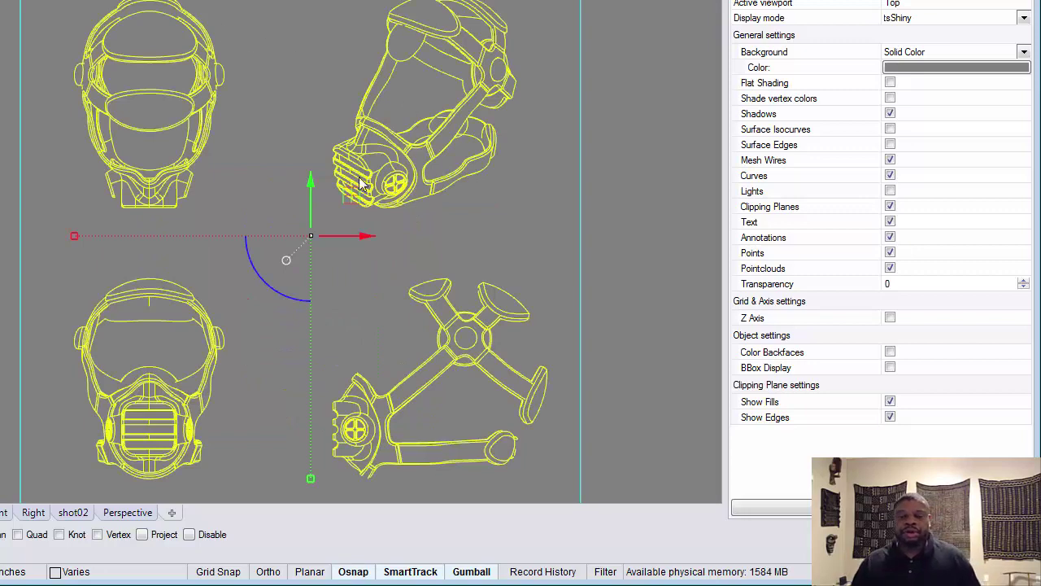
left_click(72, 291)
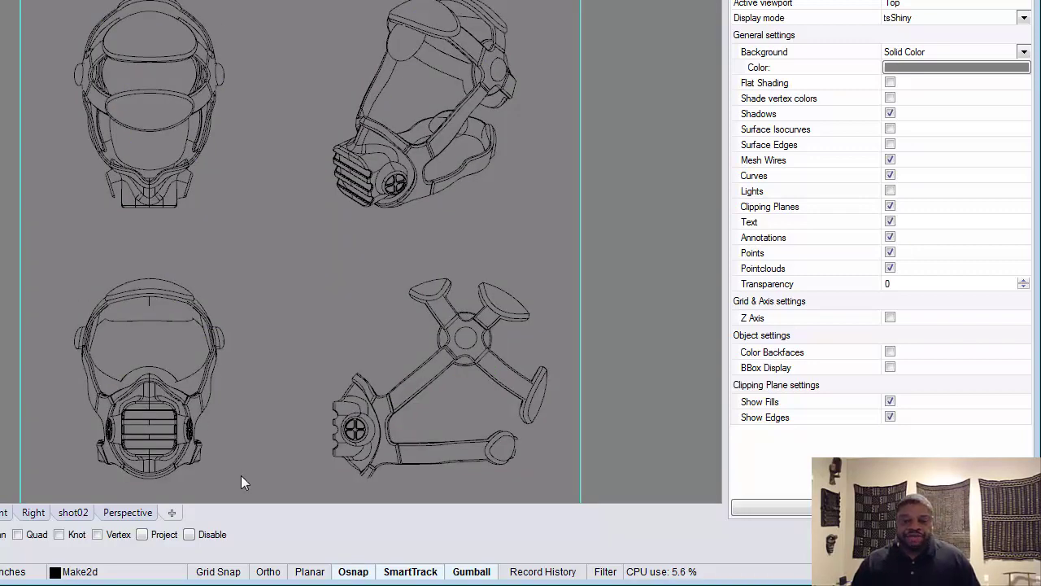
- Create a world-aligned BoundingBox around the grouped front-view drawing of the mask
left_click(124, 303)
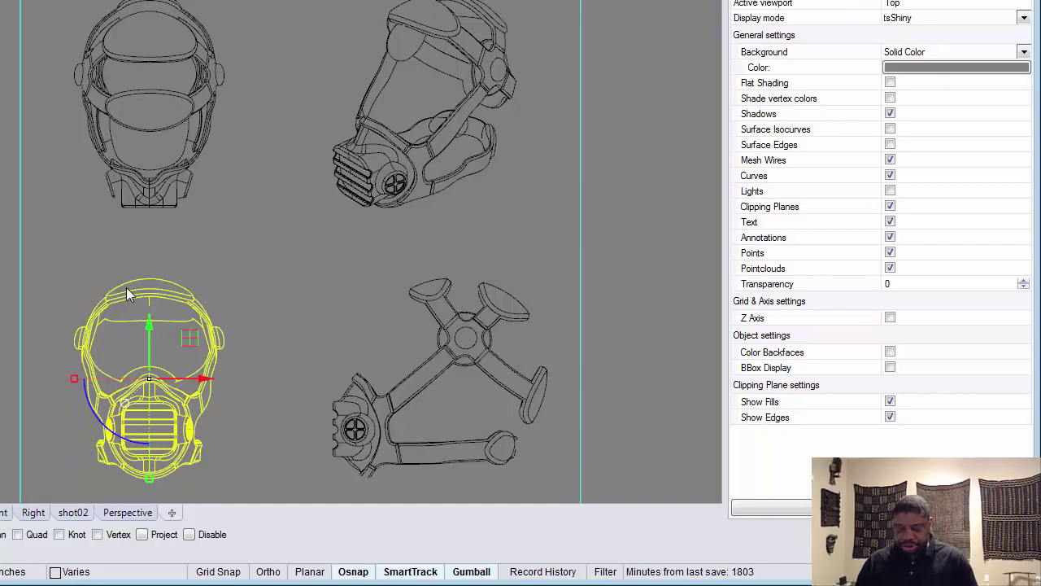
type("BoundingBox")
key("Return")
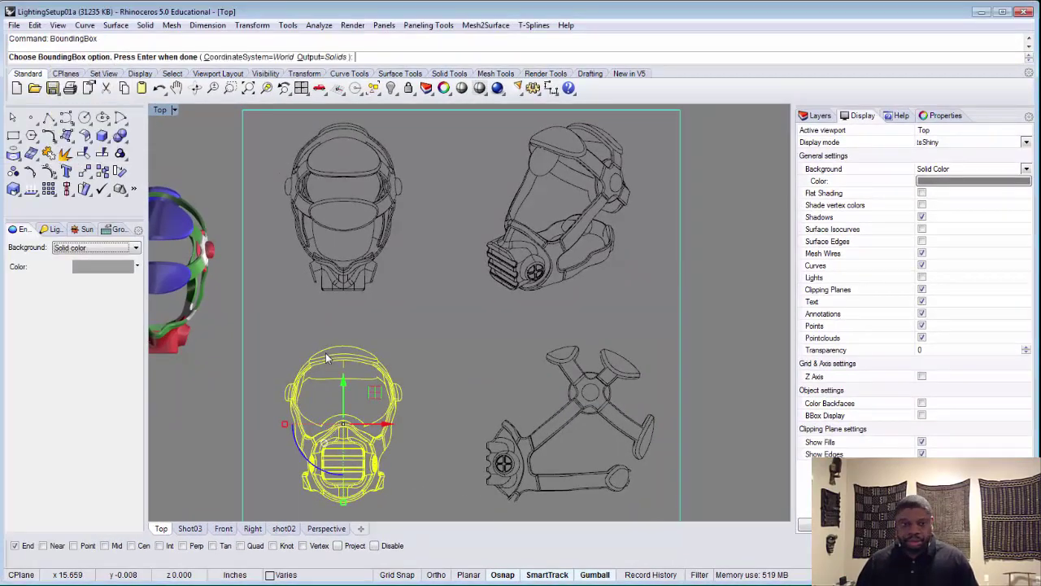
key("Return")
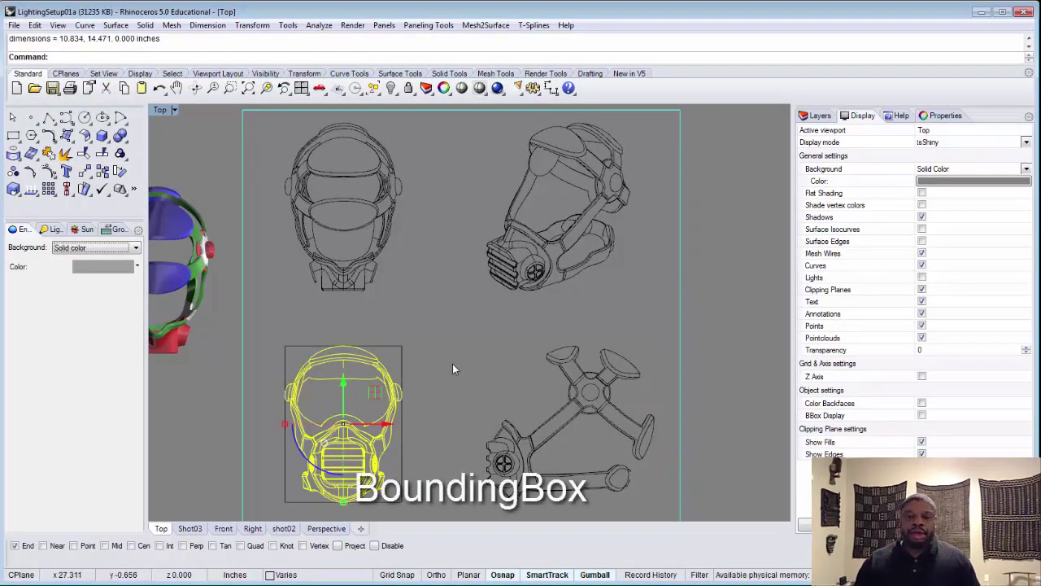
left_click(480, 373)
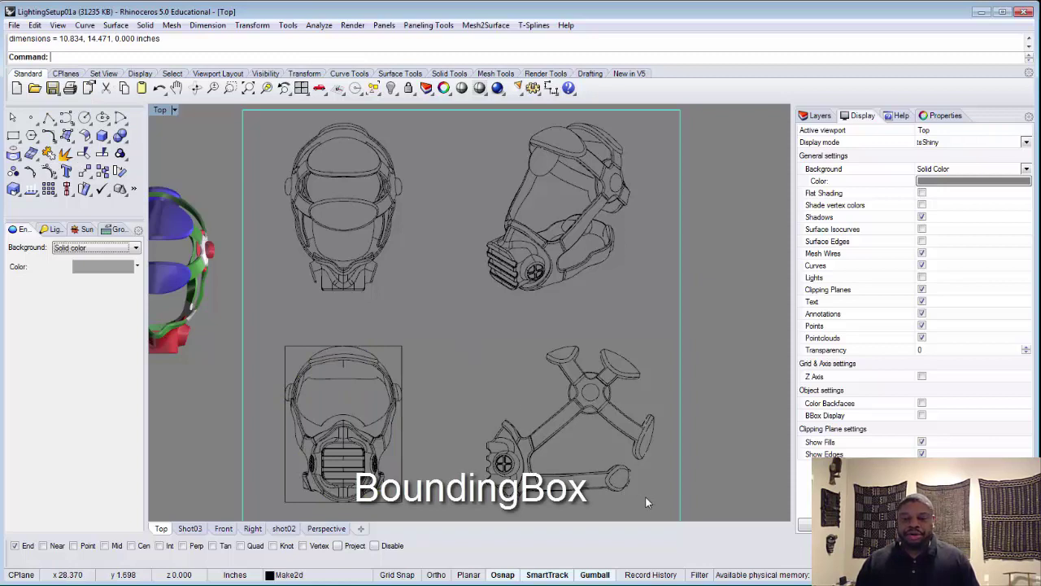
- Create bounding boxes around the side-view and top-view drawings of the mask, leaving the perspective drawing without one
left_click_drag(645, 496, 659, 504)
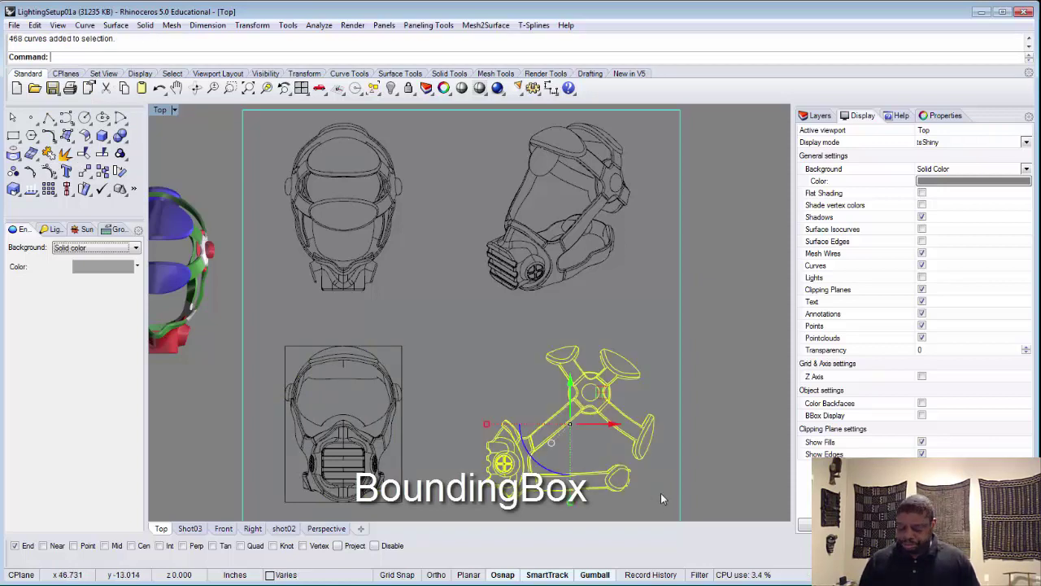
key("Return")
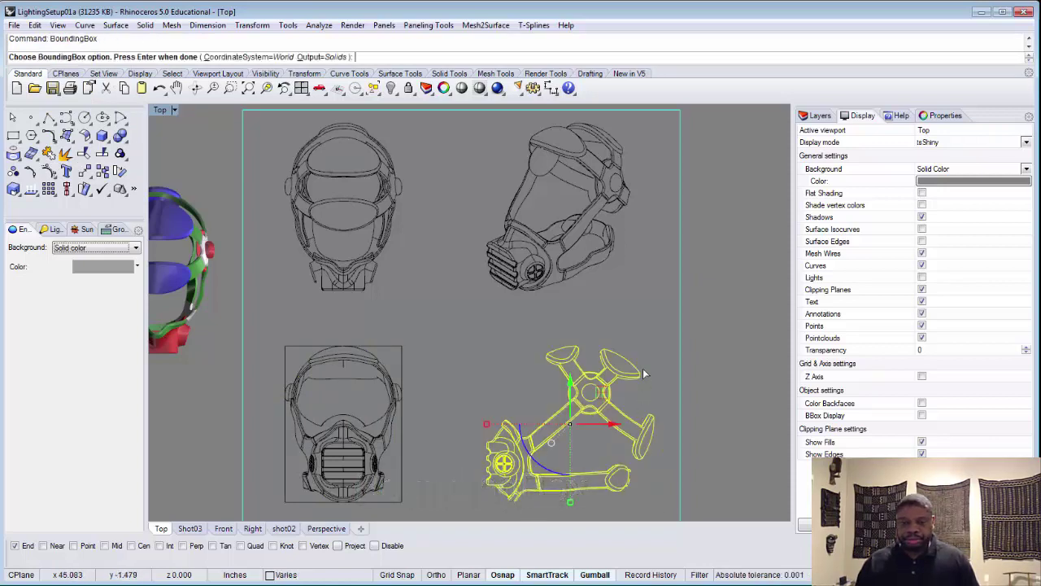
key("Return")
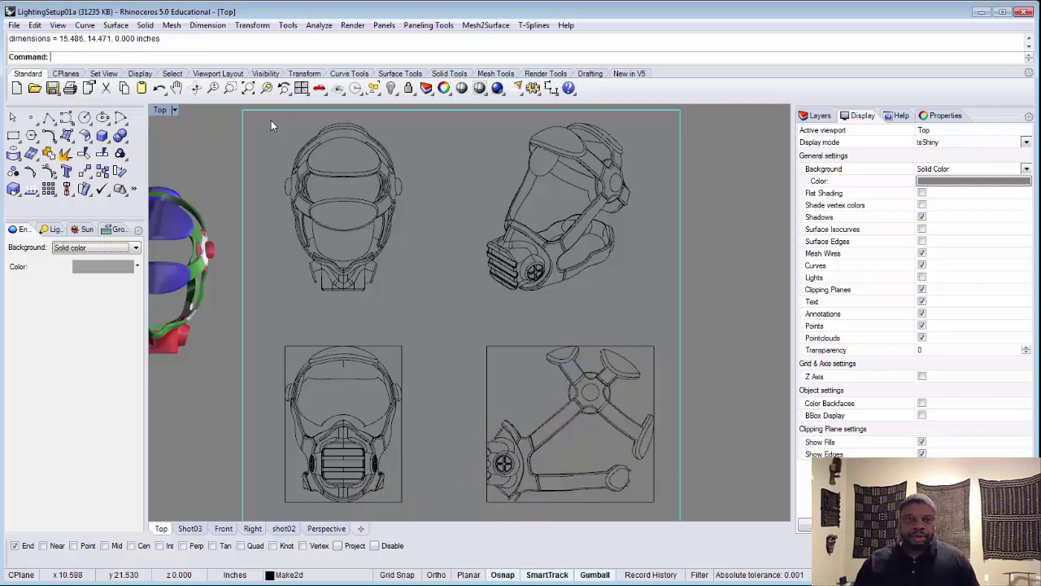
left_click_drag(271, 120, 424, 297)
key("Return")
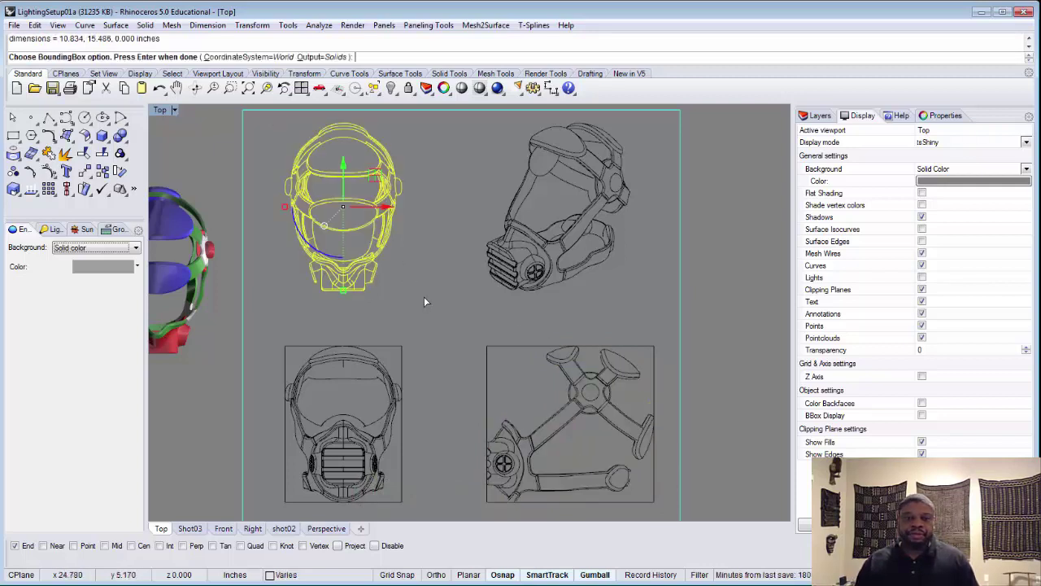
key("Return")
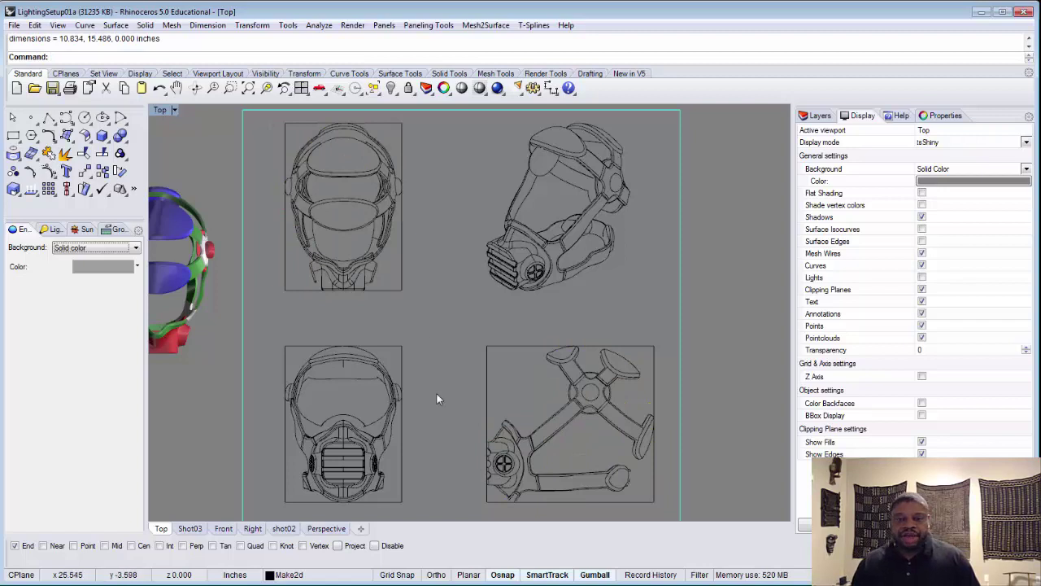
- Move the three bounding rectangles around the top, front and side drawings to Layer 01
left_click(403, 290)
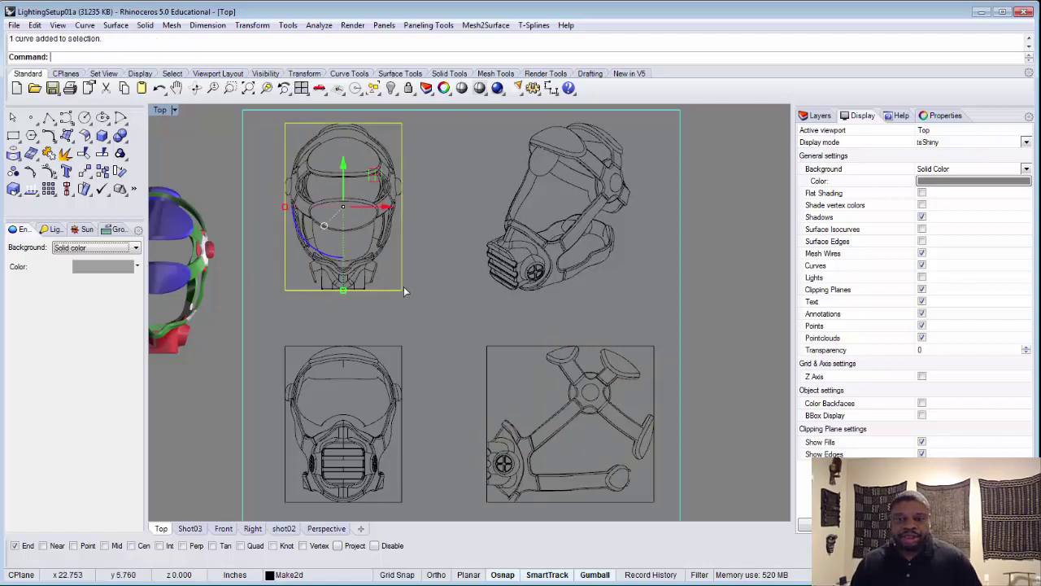
left_click(402, 350, "shift")
left_click(485, 345, "shift")
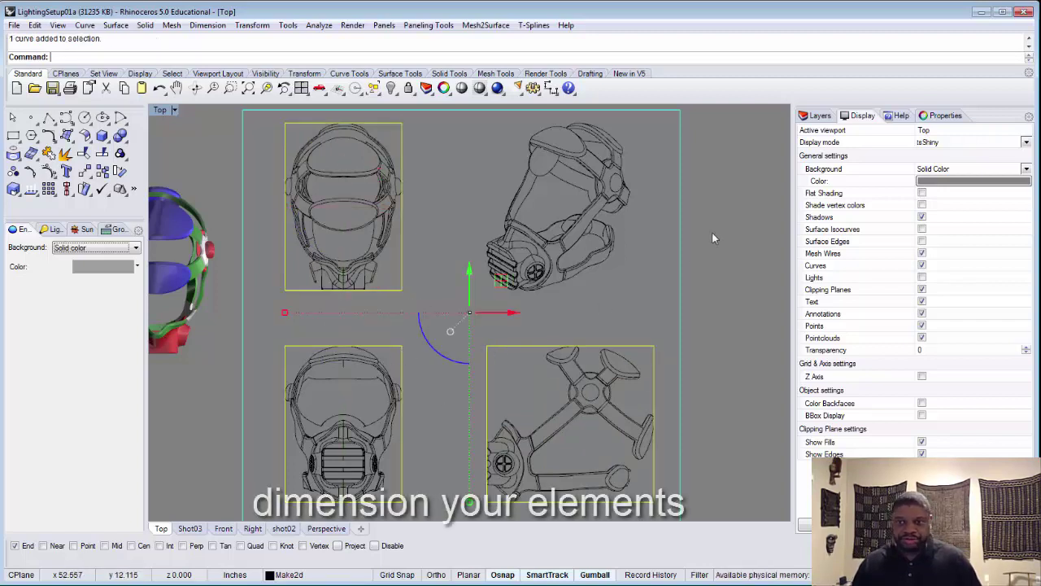
left_click(823, 116)
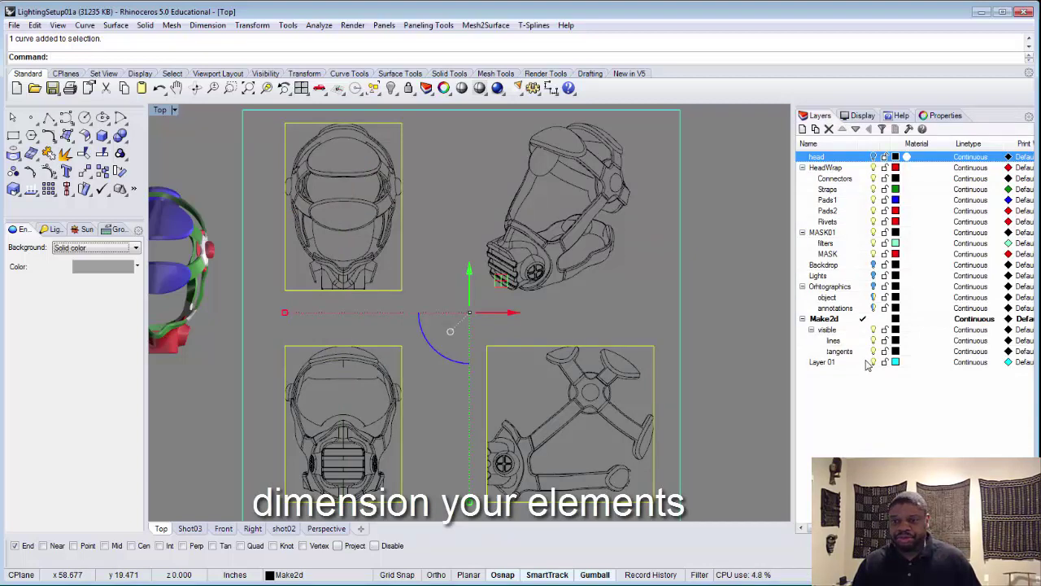
right_click(868, 363)
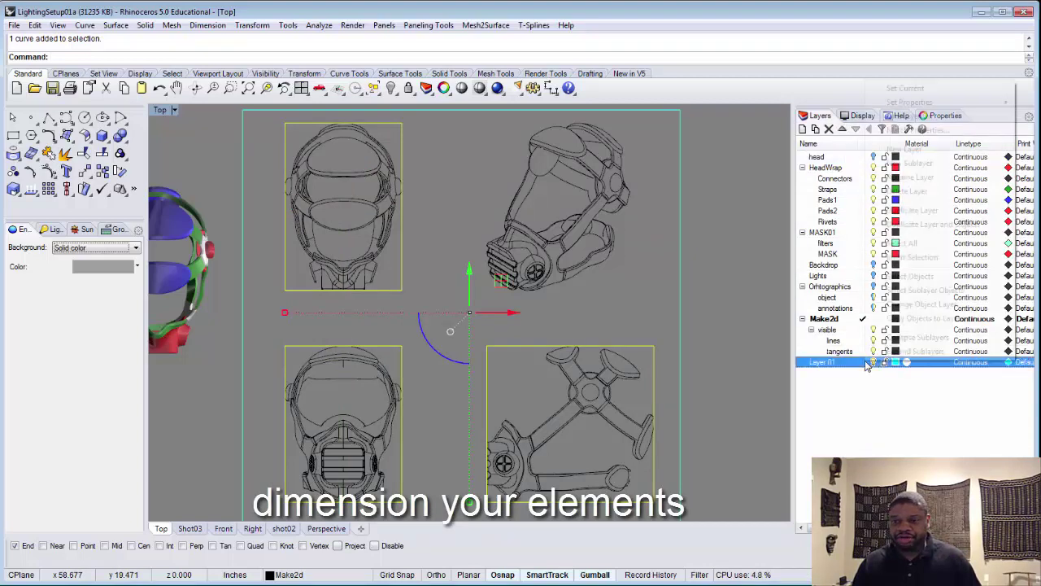
left_click(926, 306)
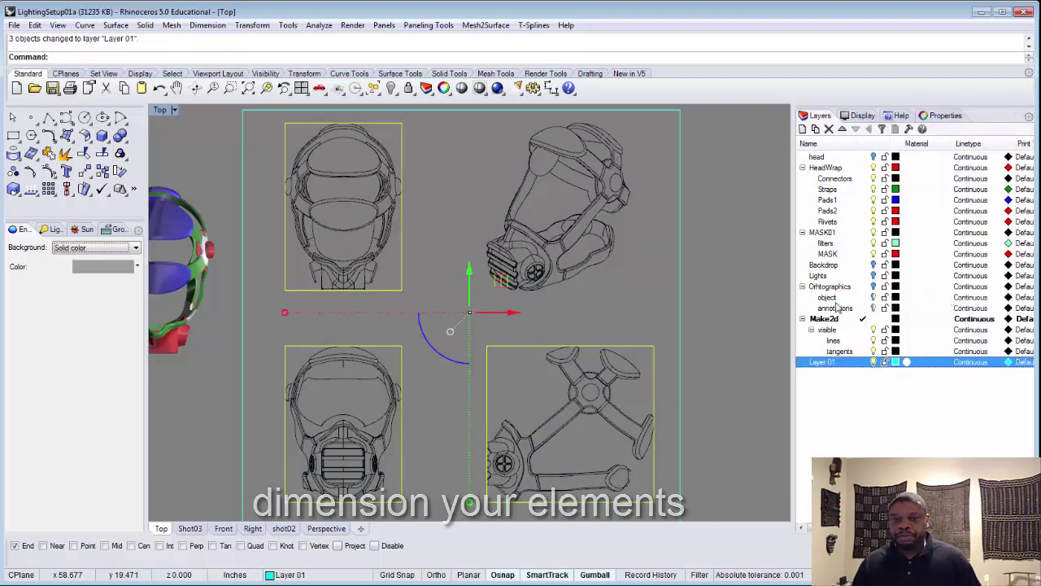
left_click(740, 294)
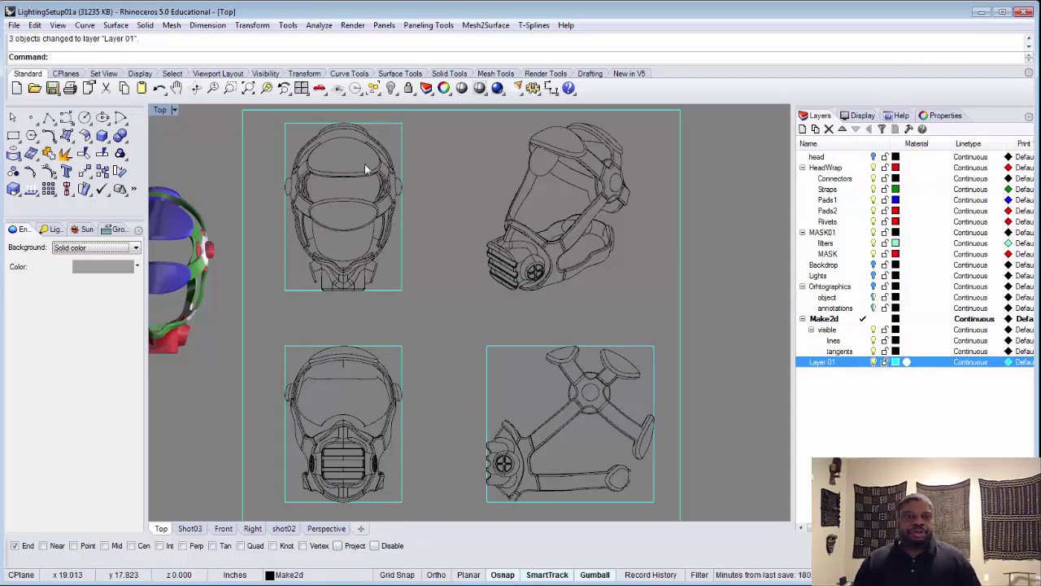
- Add a horizontal linear dimension for the width of the front-view bounding rectangle, placed just above it
left_click(211, 26)
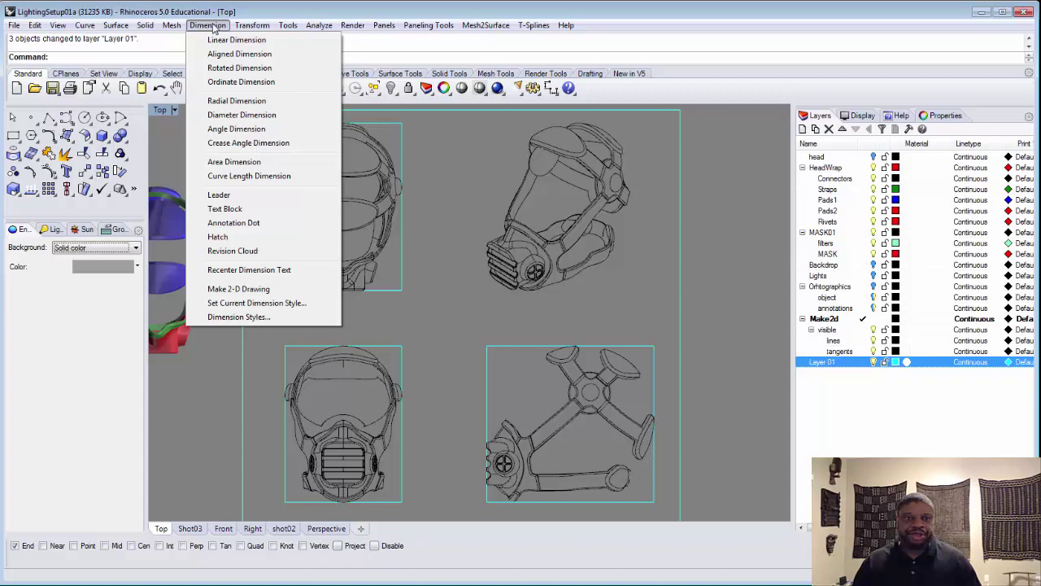
left_click(224, 40)
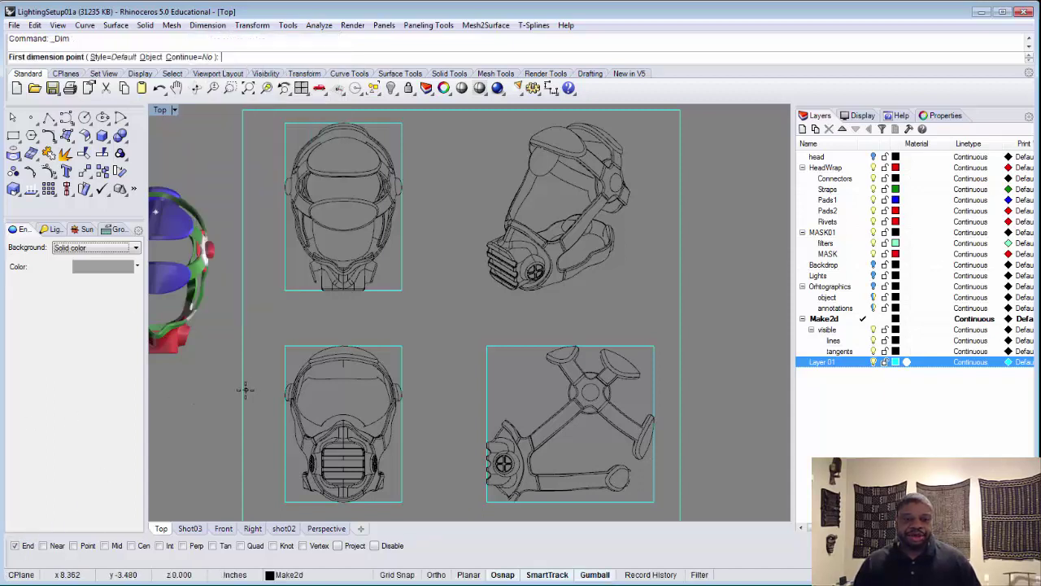
left_click(286, 346)
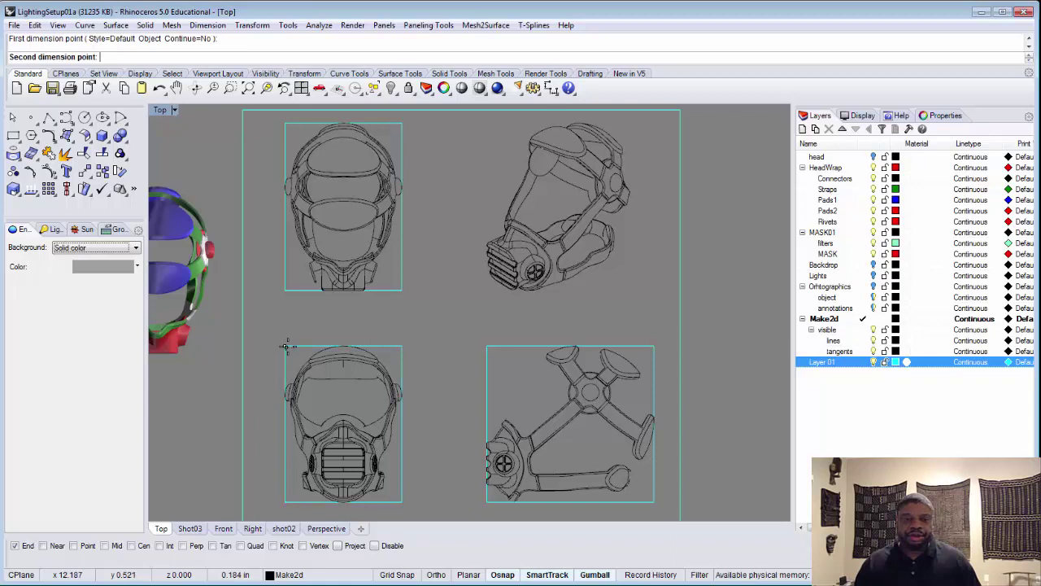
left_click(401, 346)
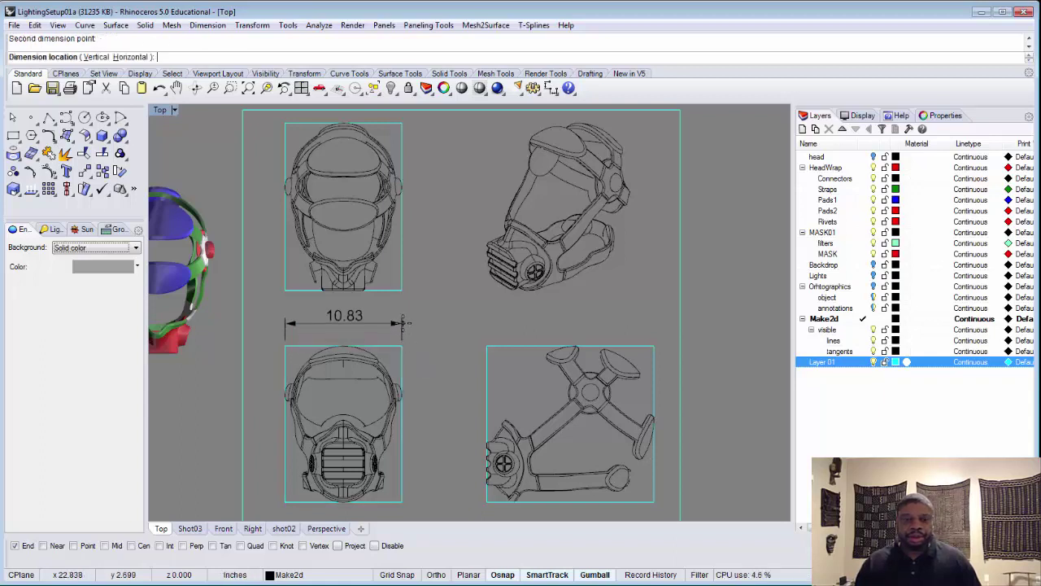
left_click(402, 323)
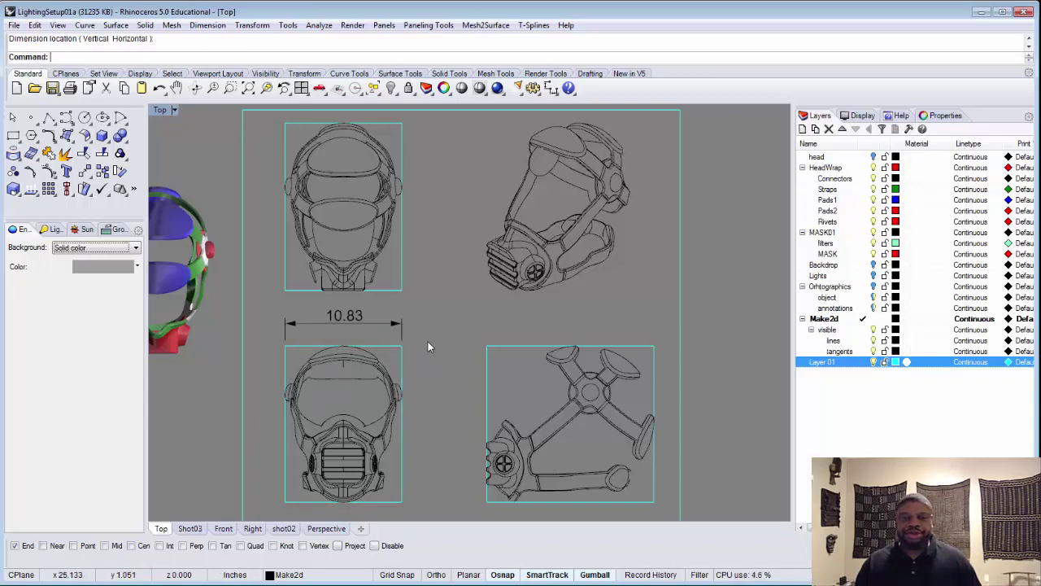
- Add a vertical linear dimension for the height of the front-view bounding rectangle, placed between the front and side drawings
key("Return")
left_click(401, 345)
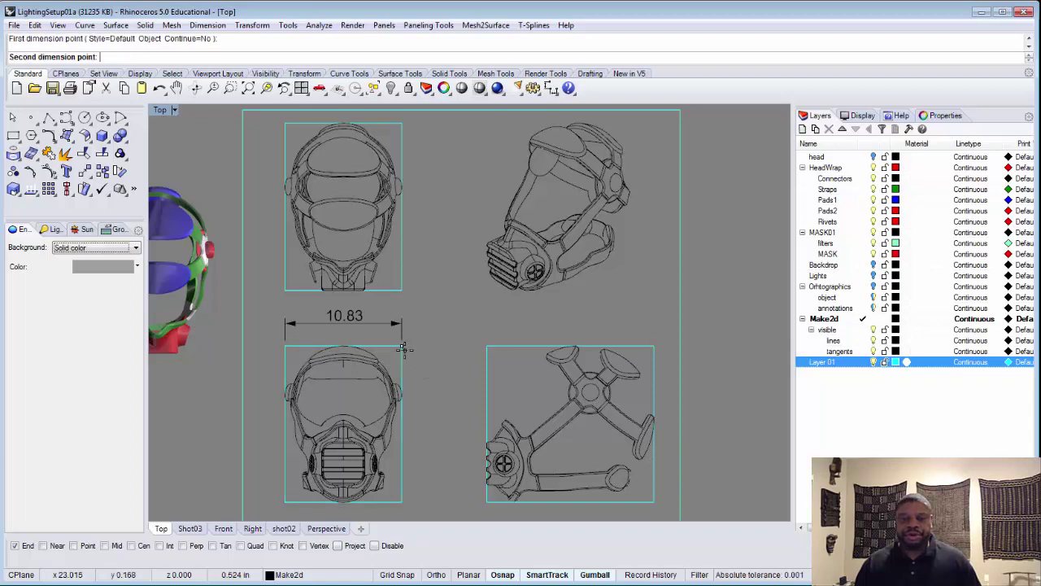
left_click(402, 505)
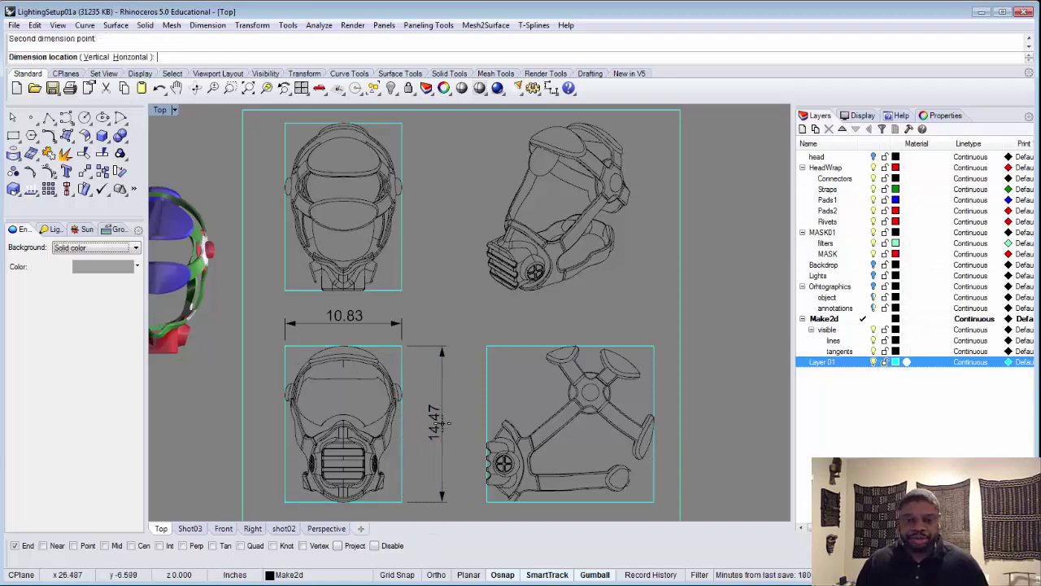
left_click(443, 421)
- Dimension the width of the side-view bounding rectangle, level with the front view's width dimension
key("Return")
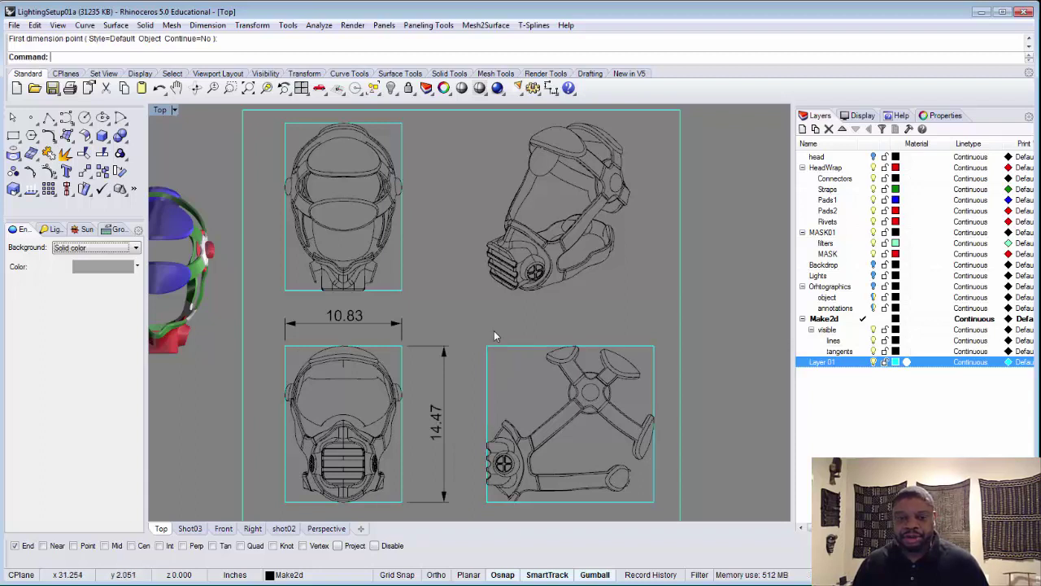
left_click(487, 345)
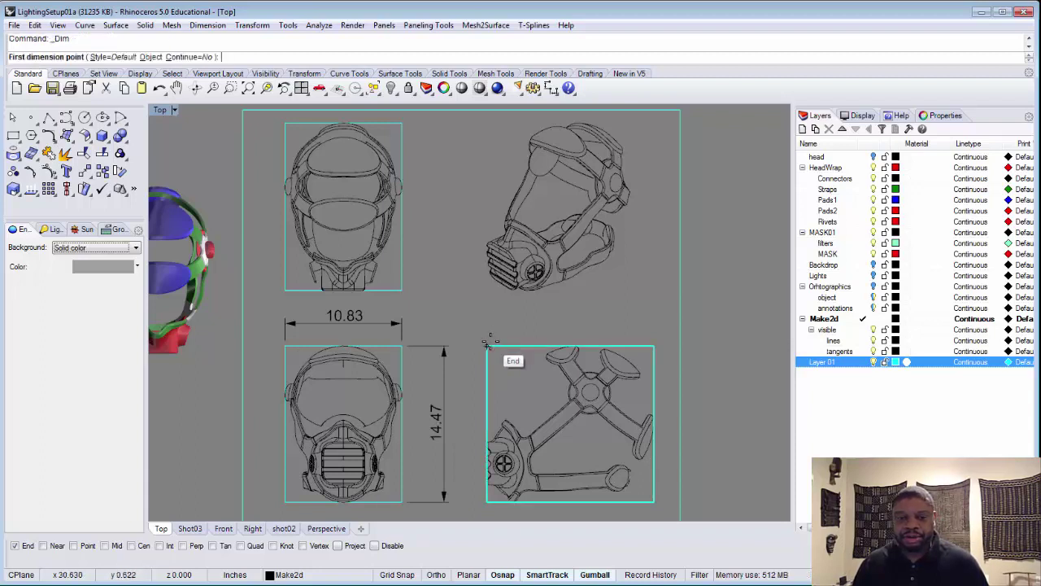
left_click(653, 345)
left_click(460, 323)
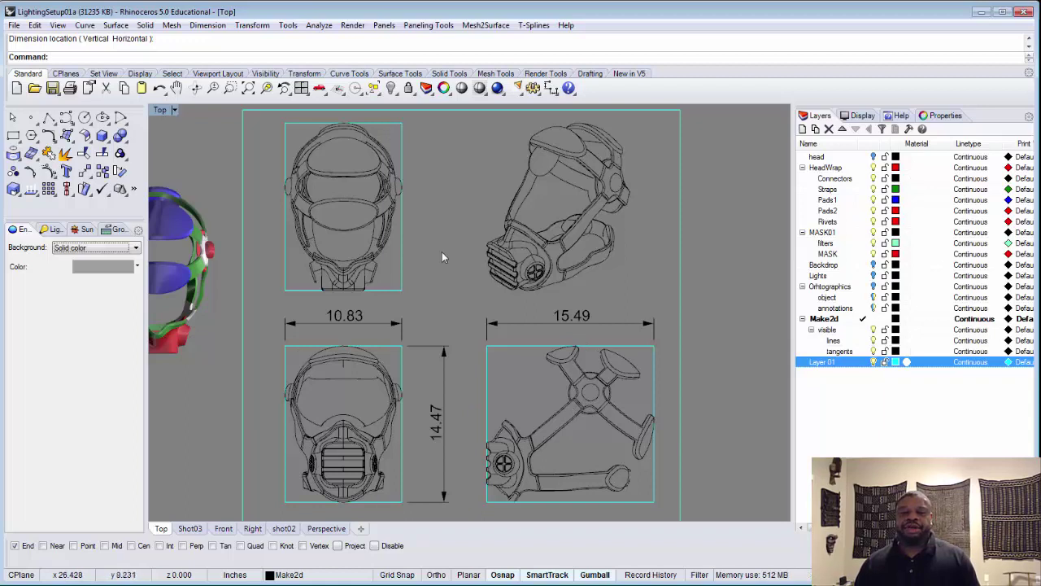
- Dimension the height of the top-view bounding rectangle, in line with the front view's height dimension
key("Return")
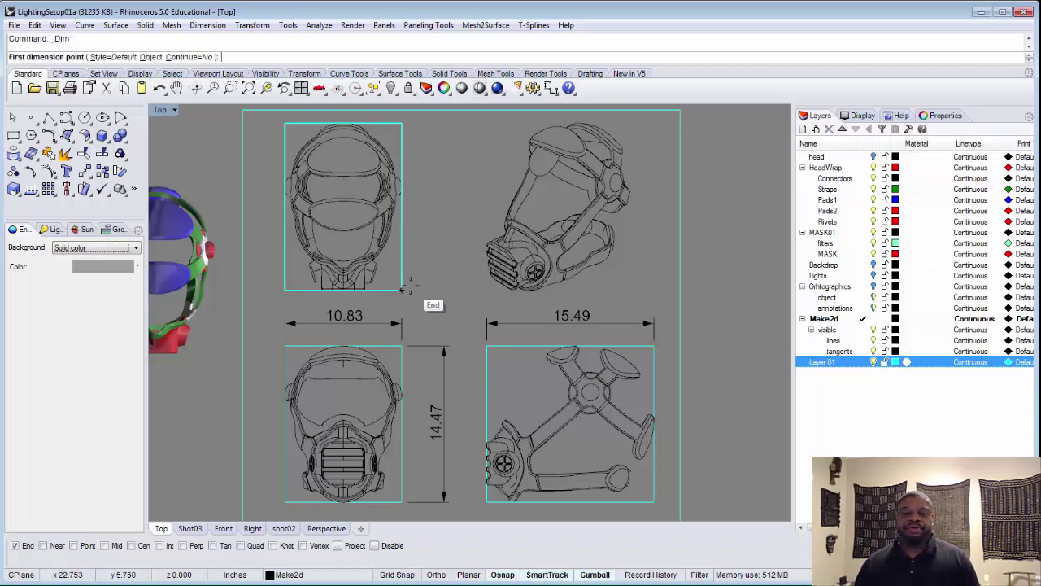
left_click(401, 290)
left_click(400, 124)
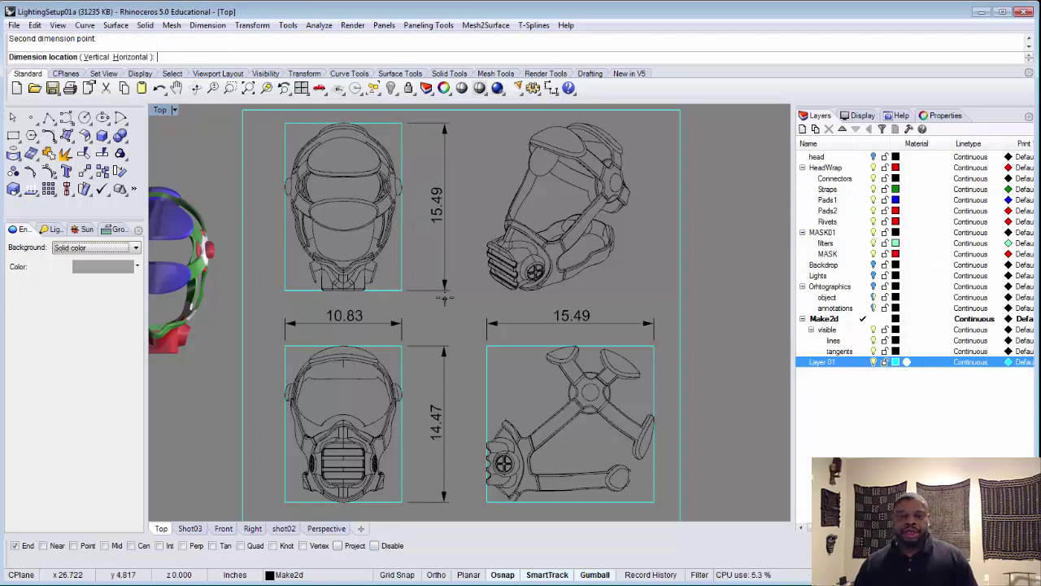
left_click(444, 346)
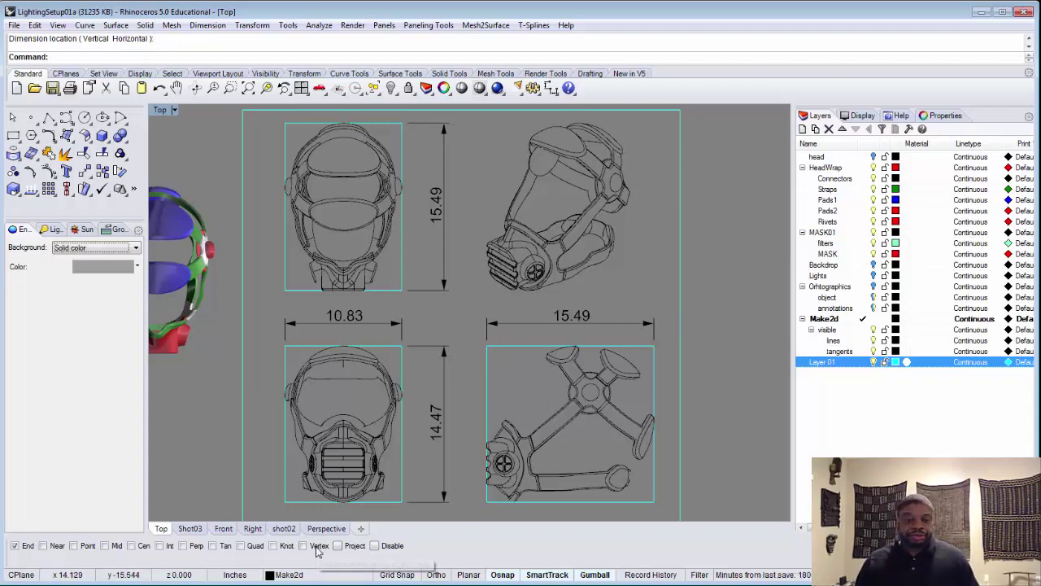
left_click(190, 529)
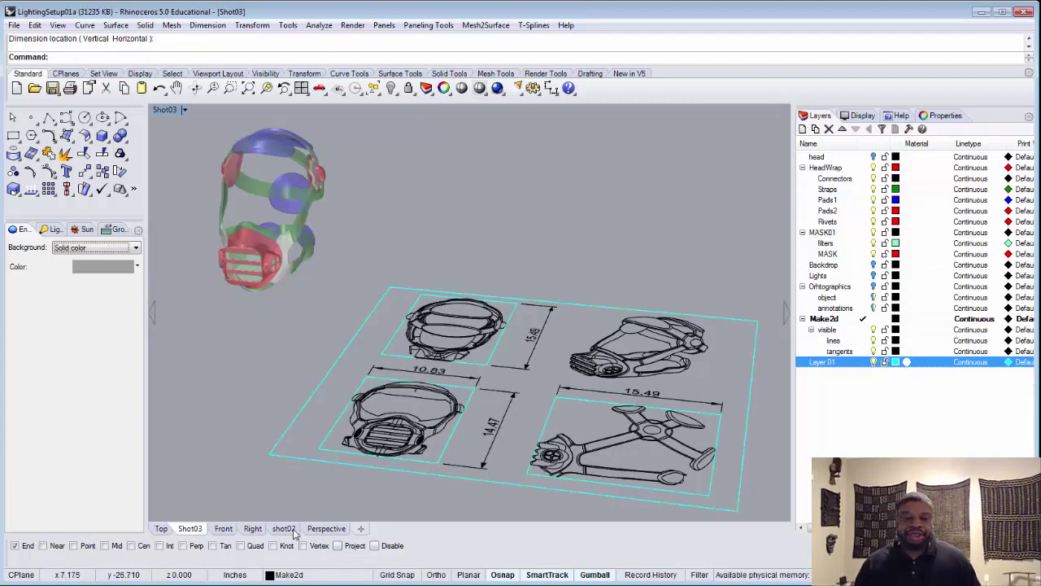
left_click(161, 529)
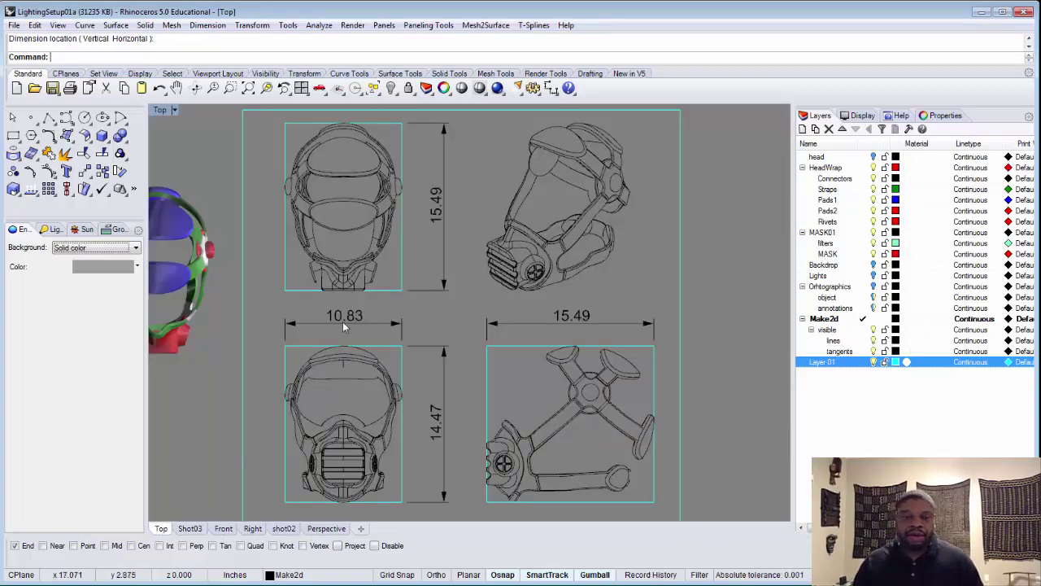
- Select the front-view width dimension and open the Default dimension style for editing
scroll(334, 321, "up", 5)
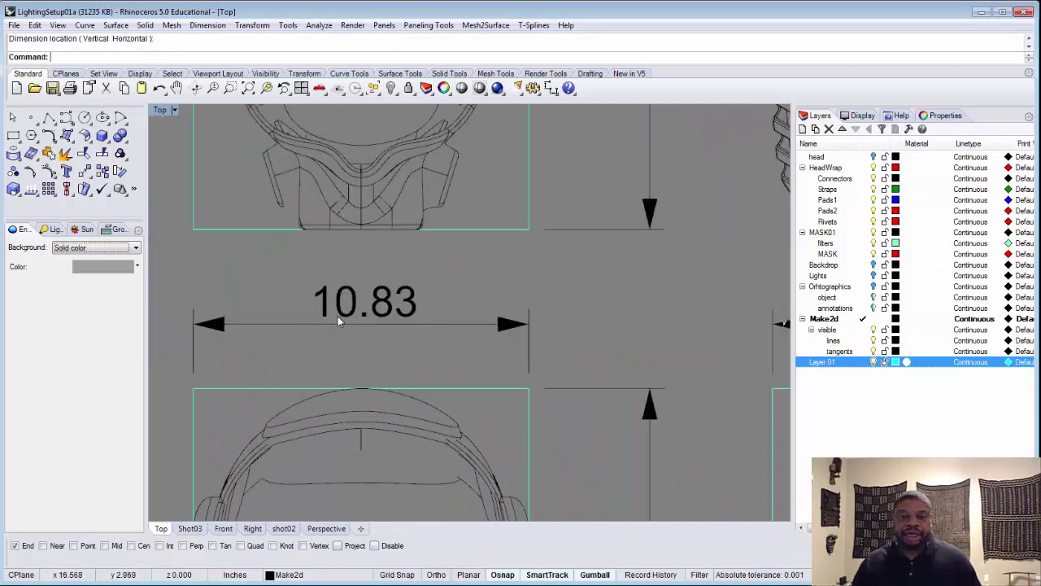
scroll(337, 321, "down", 5)
scroll(339, 322, "up", 4)
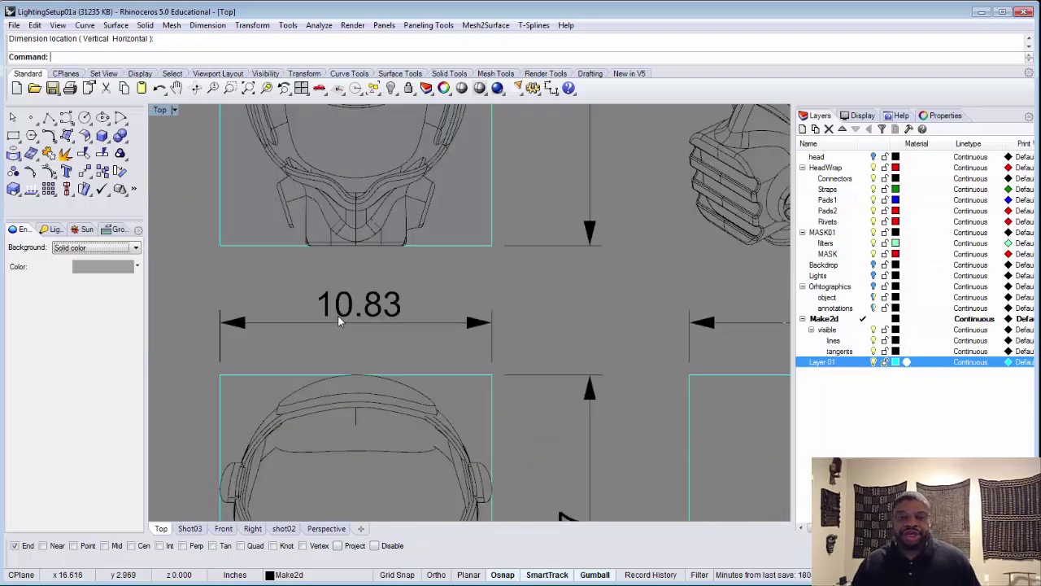
left_click(390, 324)
scroll(391, 323, "down", 2)
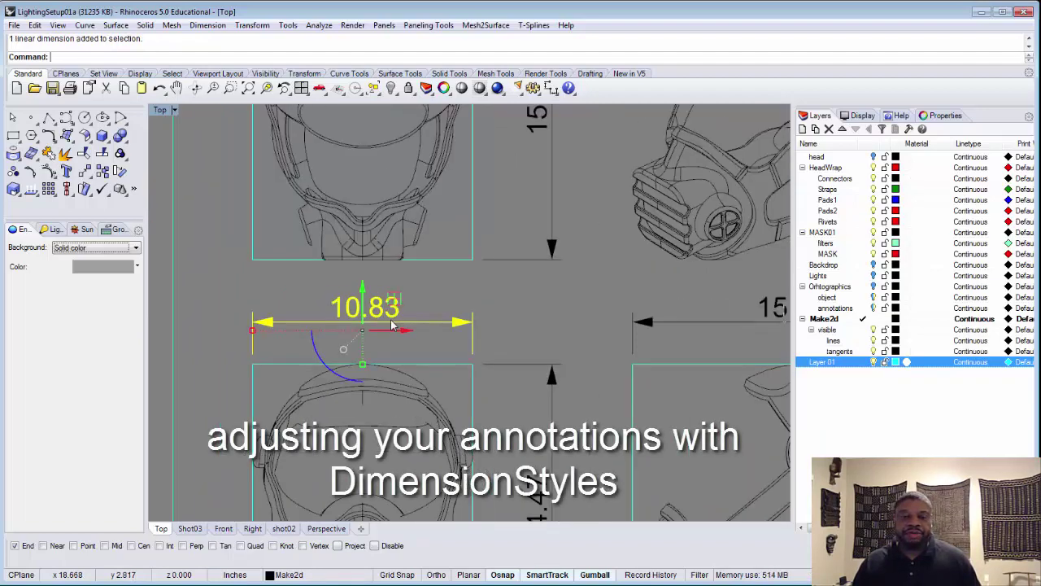
left_click(208, 27)
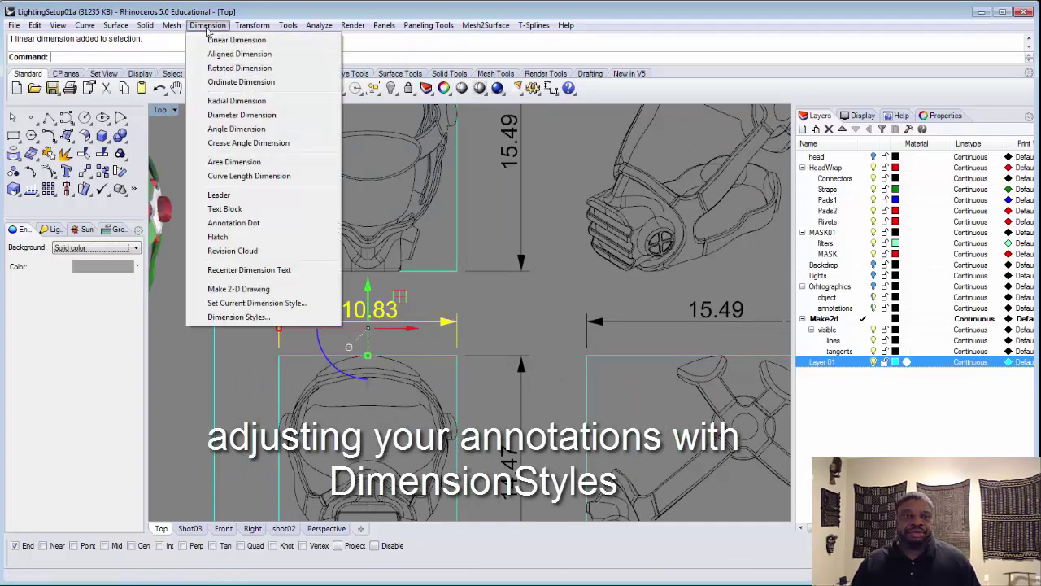
left_click(244, 318)
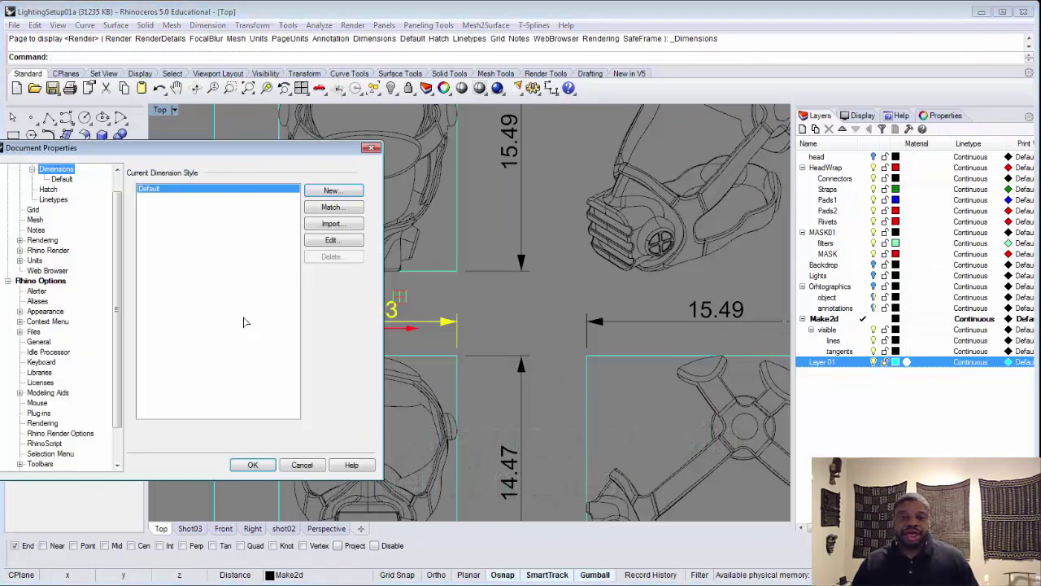
left_click(332, 241)
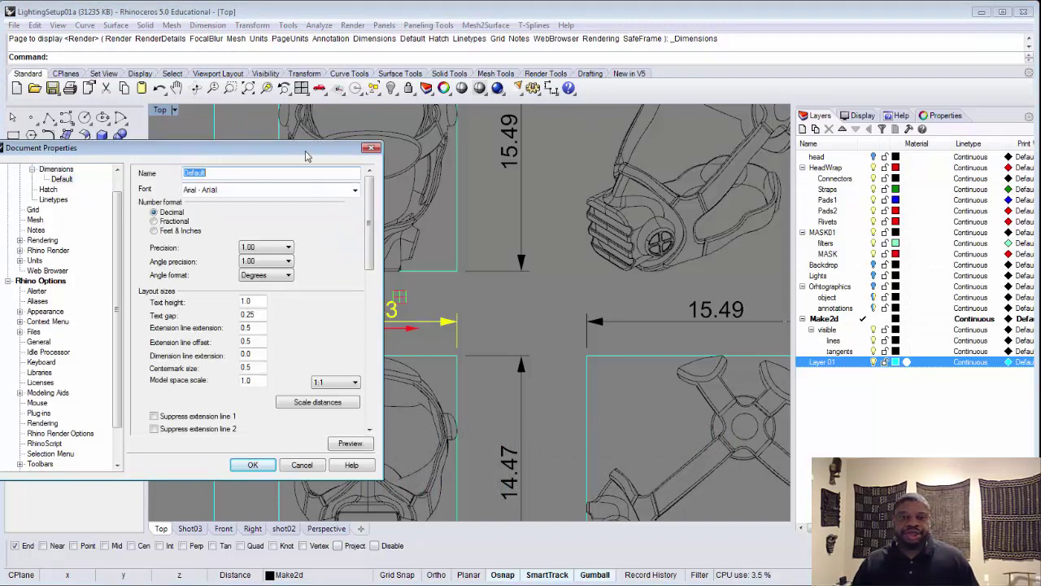
- Set the Default dimension style's text height to 1.5 and preview the change on the drawings
scroll(313, 301, "down", 2)
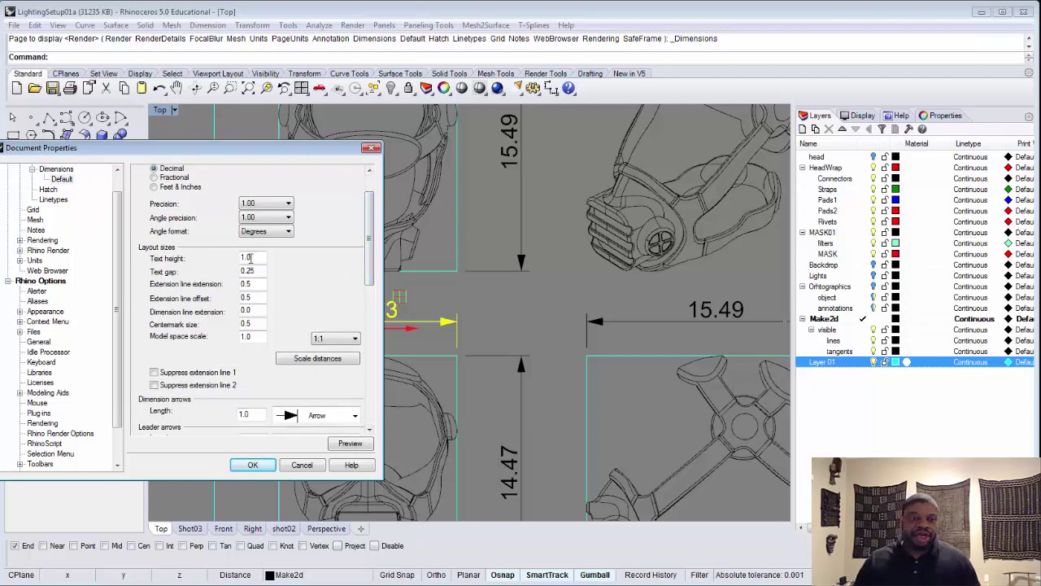
left_click_drag(259, 256, 235, 255)
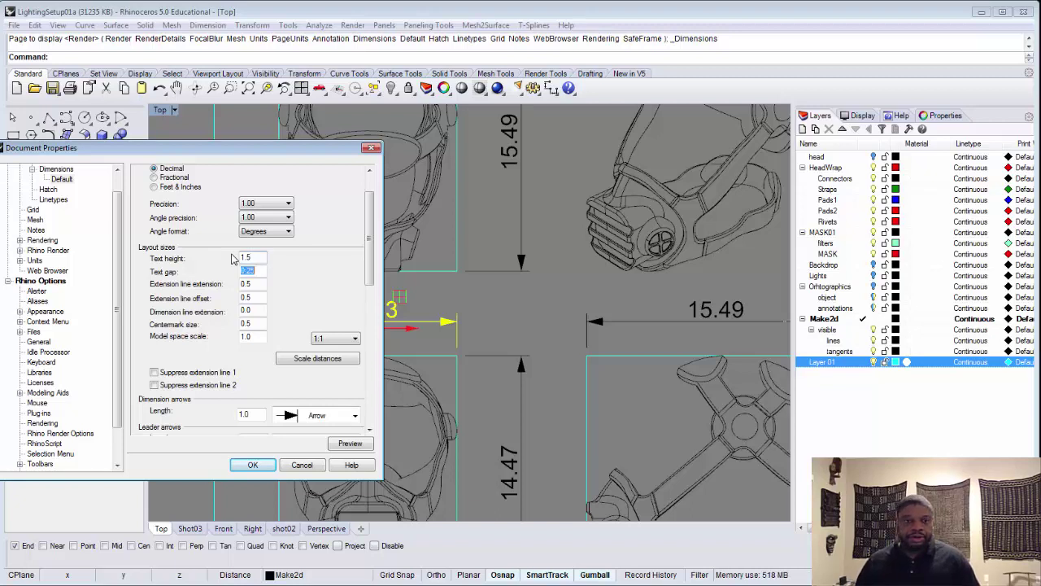
left_click(343, 446)
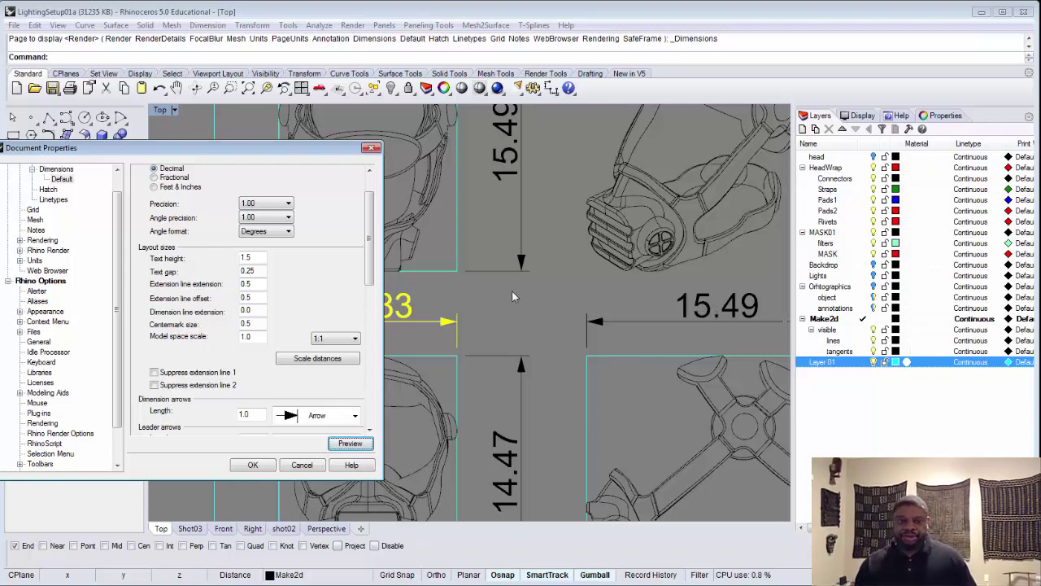
- Set the Default dimension style's text height to 1.0, preview it, and accept the document properties
left_click_drag(257, 259, 228, 258)
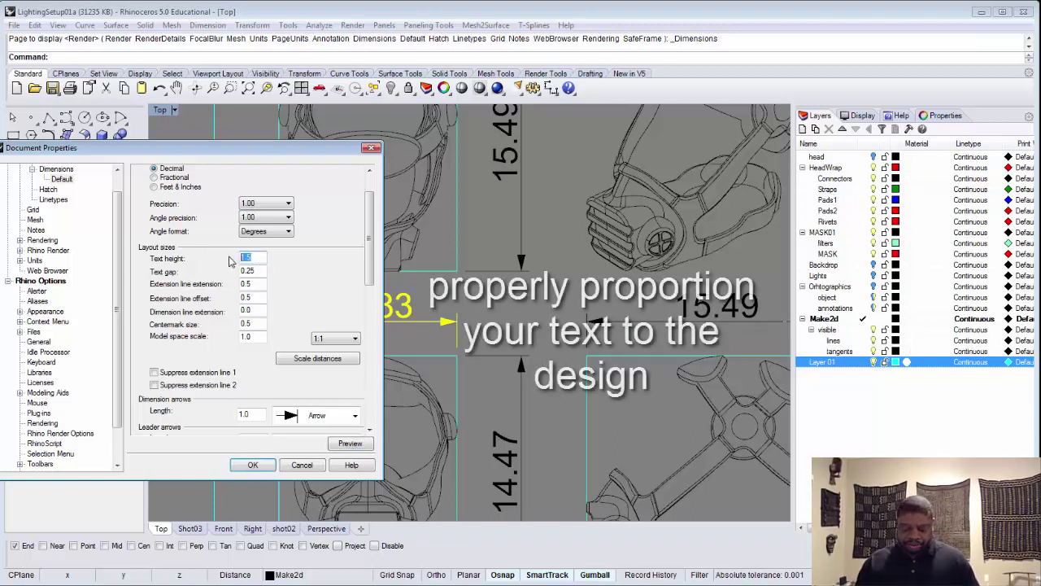
type("1")
key("Tab")
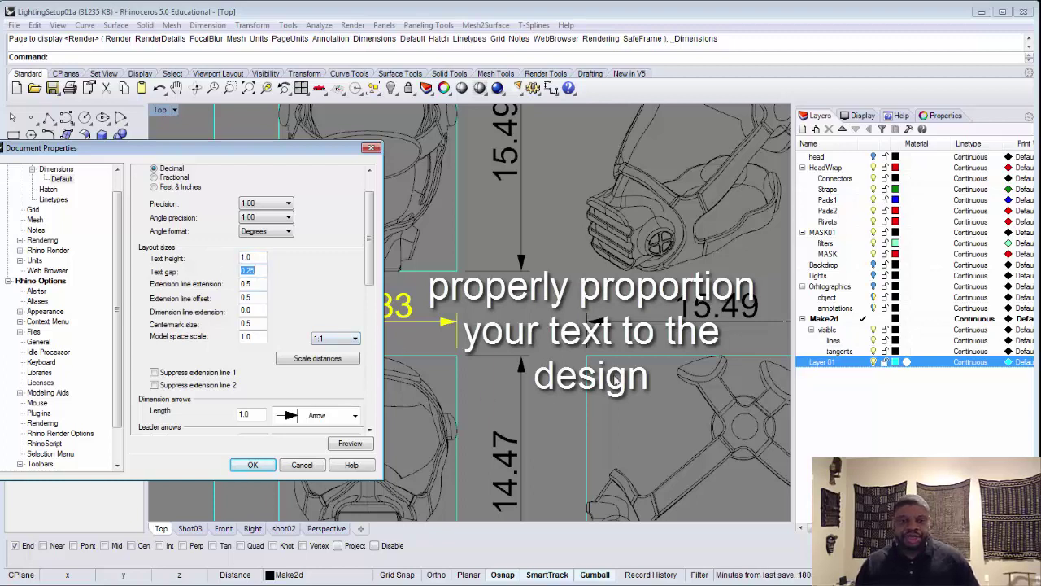
left_click(358, 442)
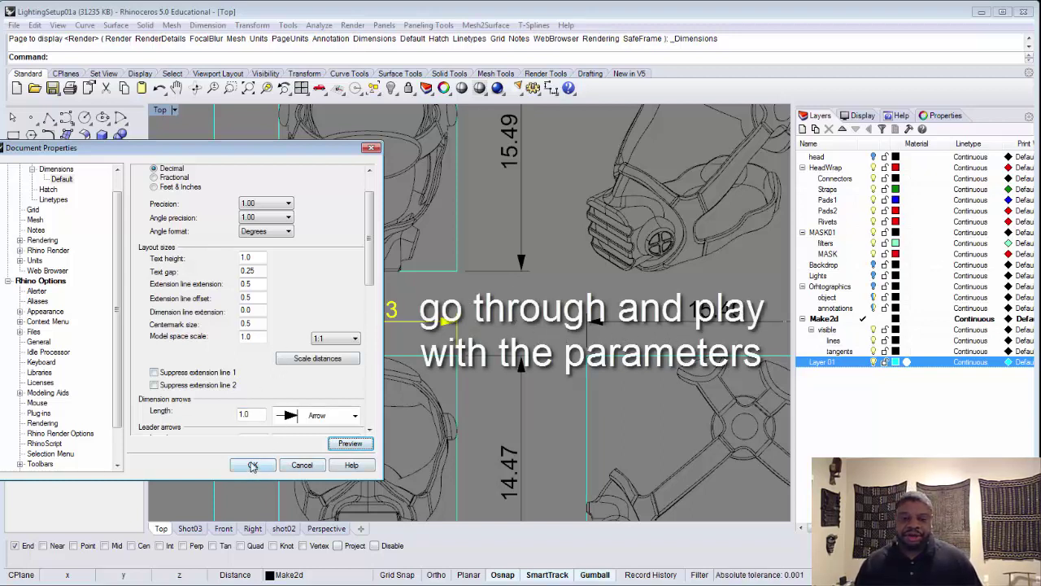
left_click(253, 466)
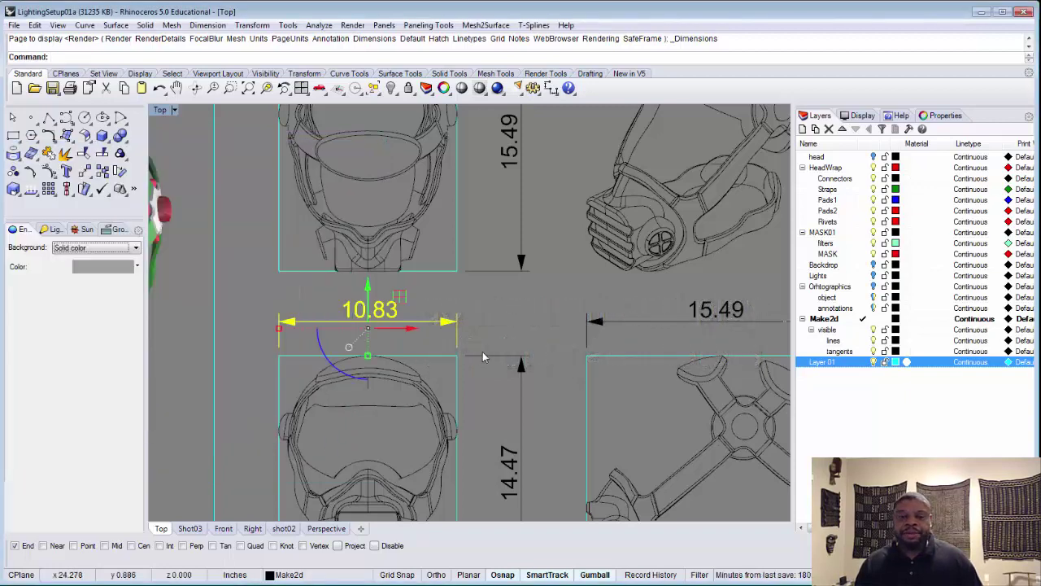
- Lock Layer 01 with the bounding rectangles and select all the line drawings and dimensions
scroll(482, 355, "down", 6)
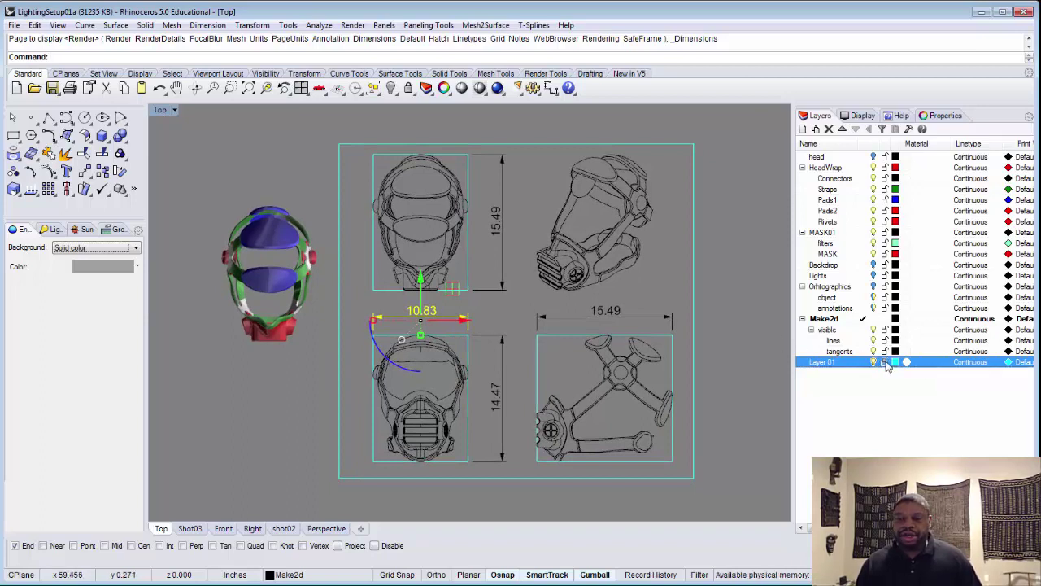
left_click(710, 293)
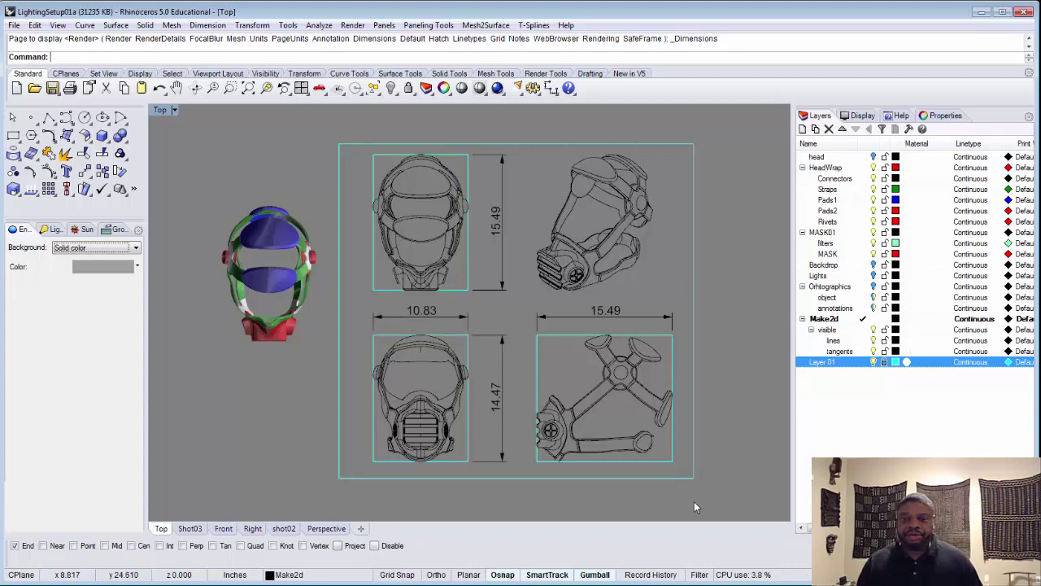
key("ctrl+a")
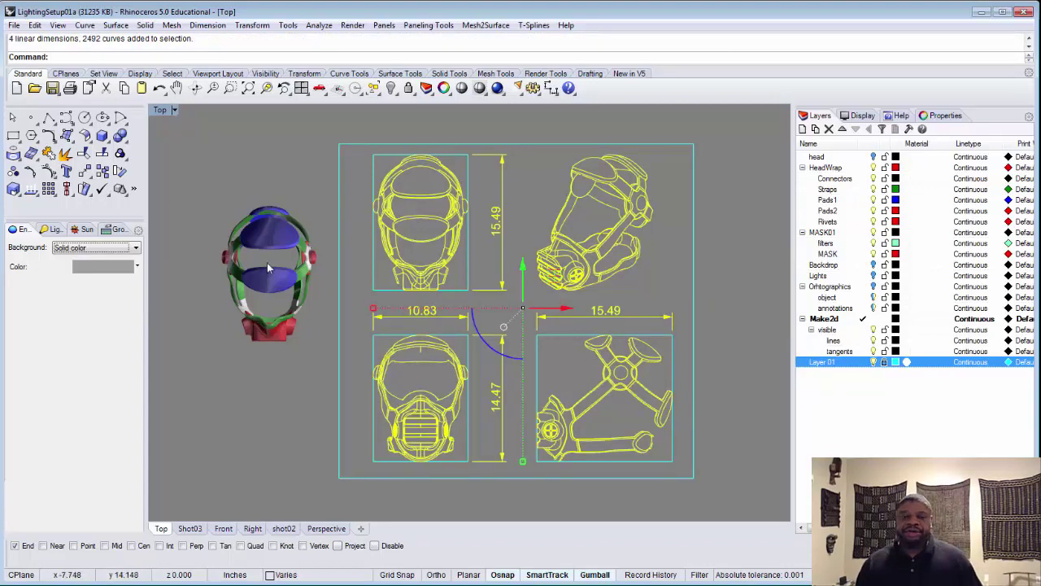
- Export the selected drawings to the Lighting folder as Adobe Illustrator file orthographic02, using a snapshot of the current view in RGB
left_click(14, 25)
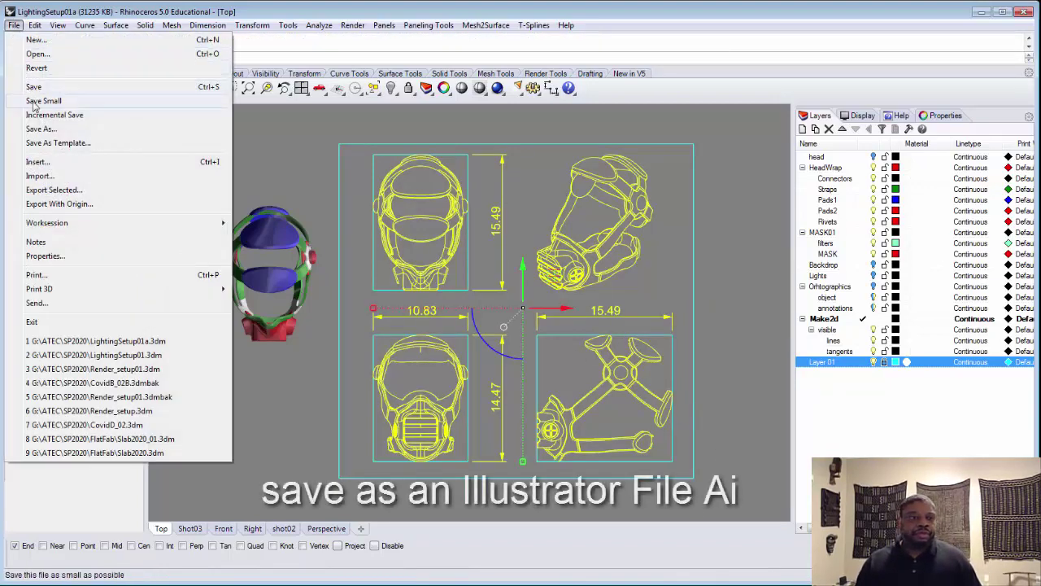
left_click(60, 190)
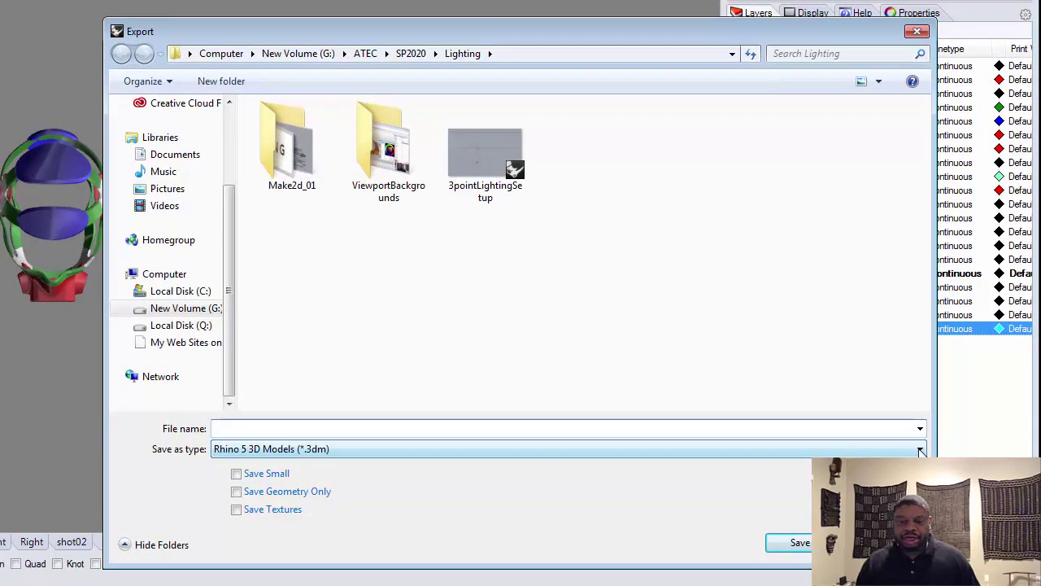
left_click(920, 450)
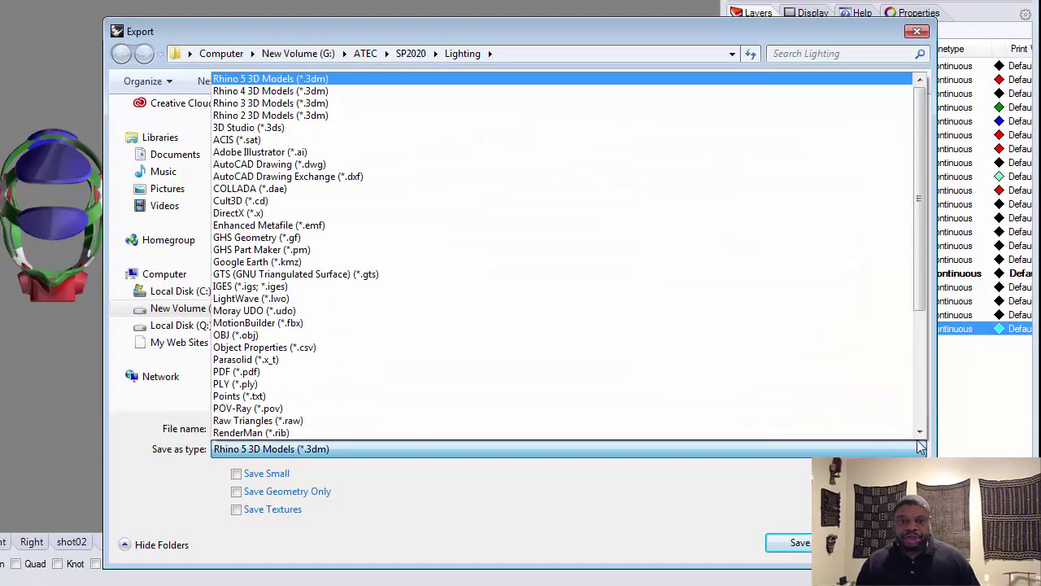
left_click(603, 153)
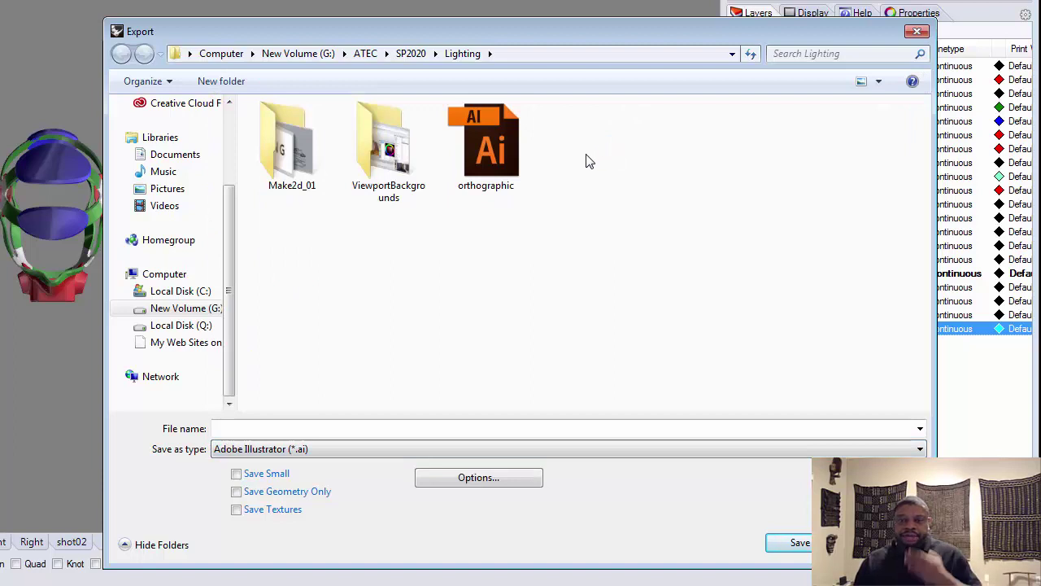
left_click(488, 144)
double_click(287, 428)
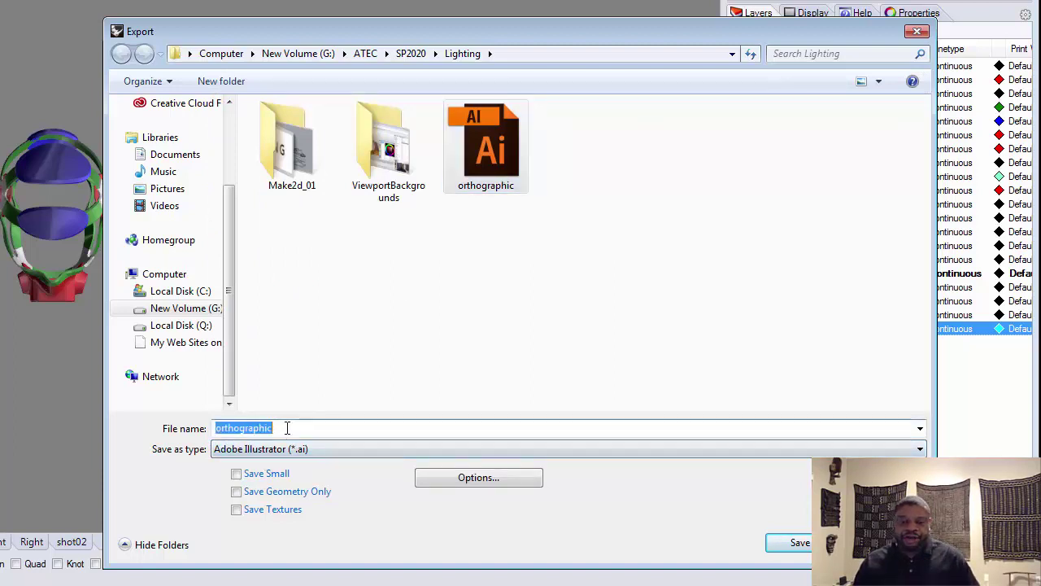
left_click(294, 427)
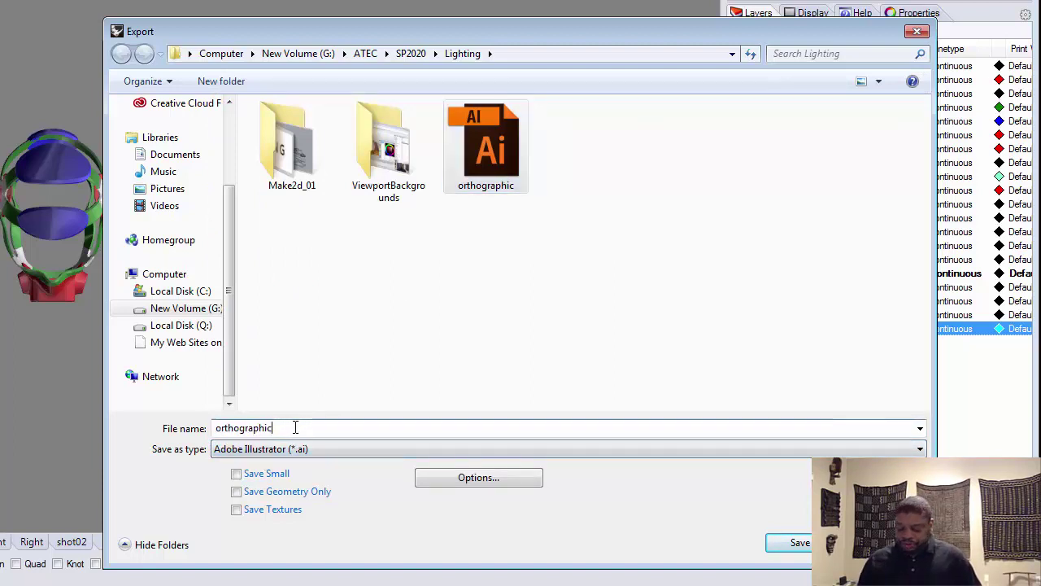
type("02")
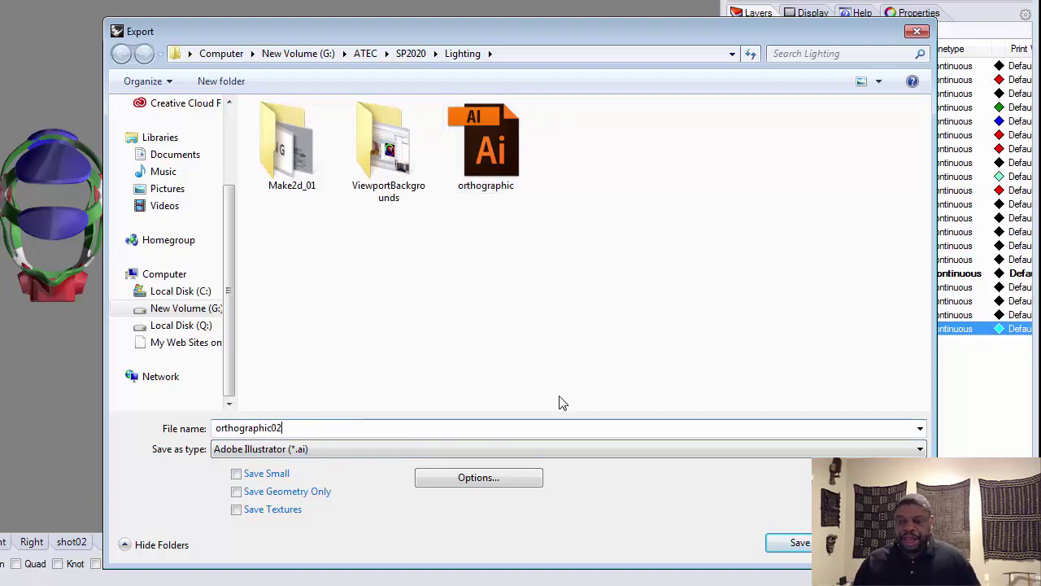
left_click(800, 543)
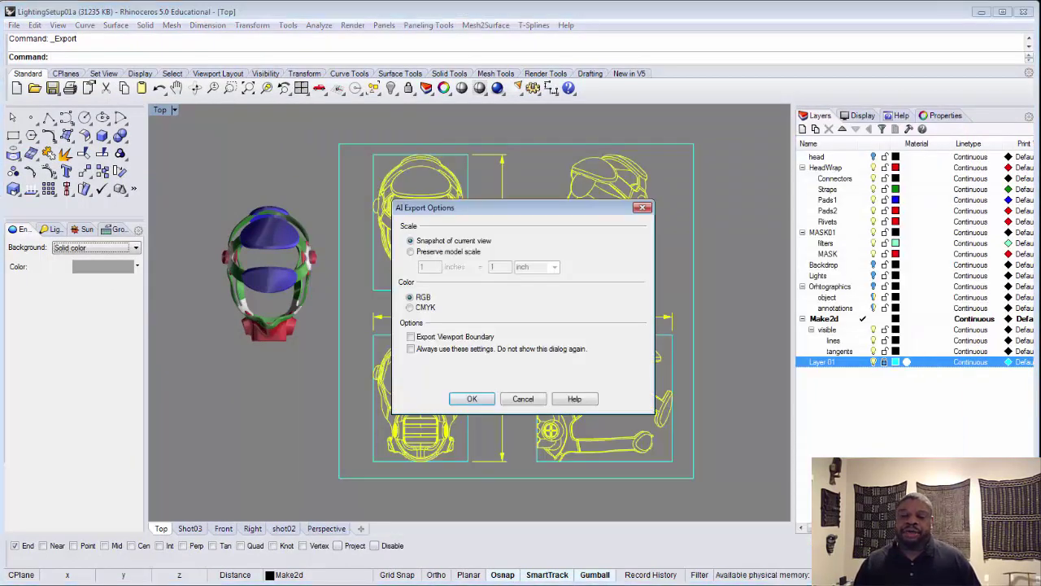
left_click(471, 399)
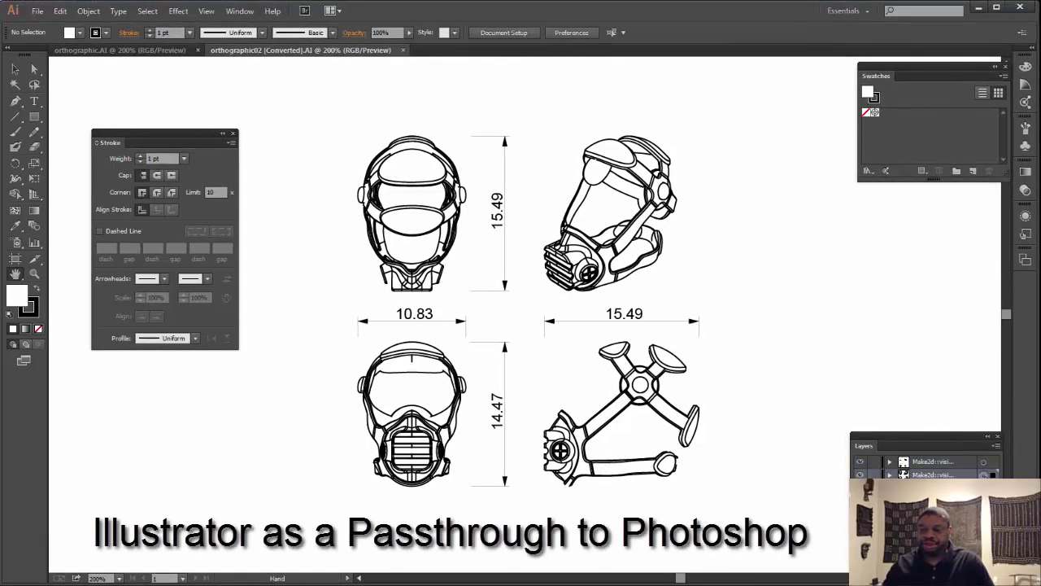
- In Illustrator, give the mask linework on both Make2d visible layers of orthographic02 a 0.25 pt stroke, and deselect it
left_click(981, 462)
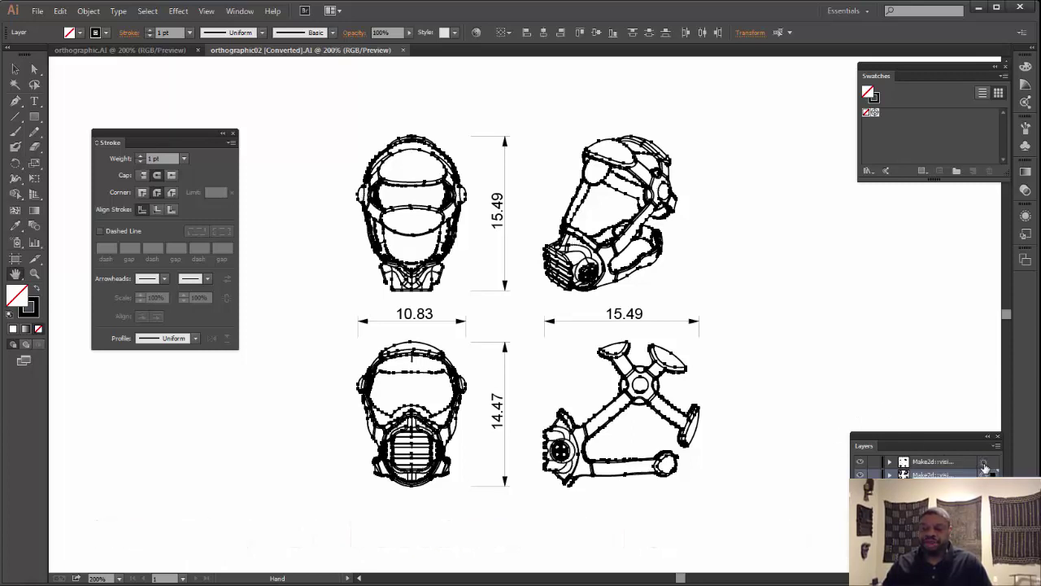
left_click(984, 464, "shift")
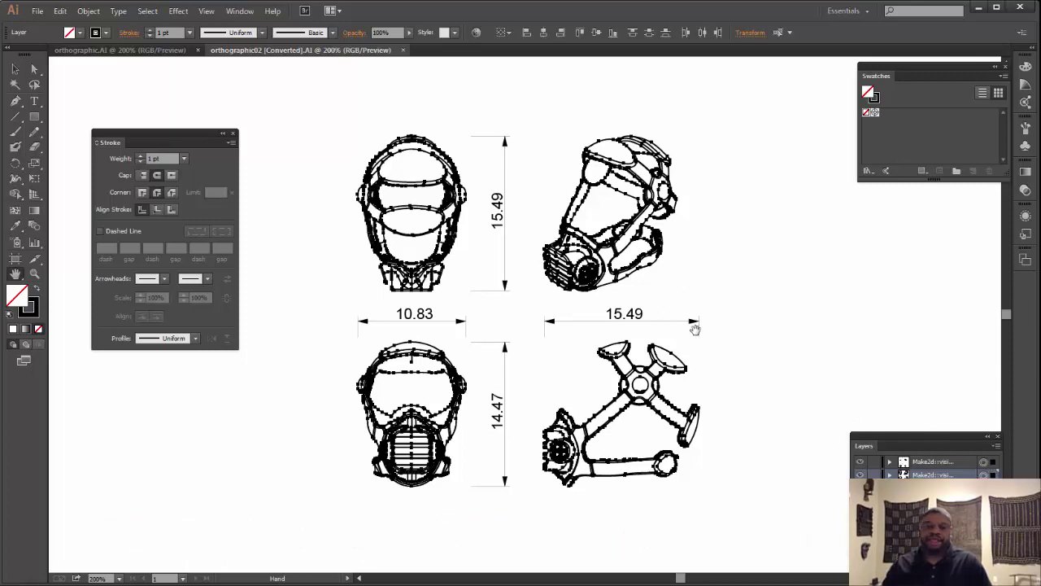
left_click(189, 33)
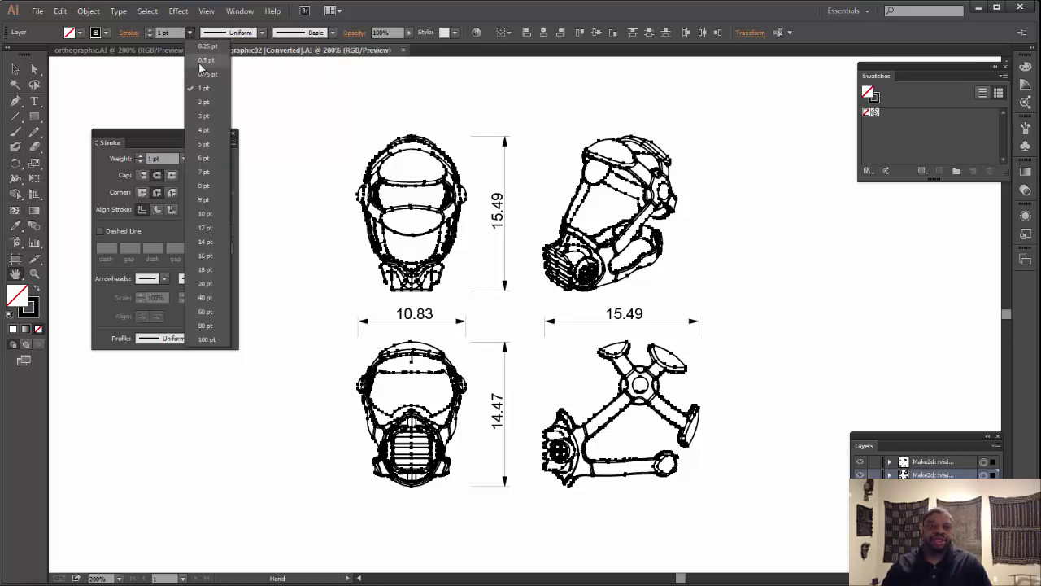
left_click(205, 47)
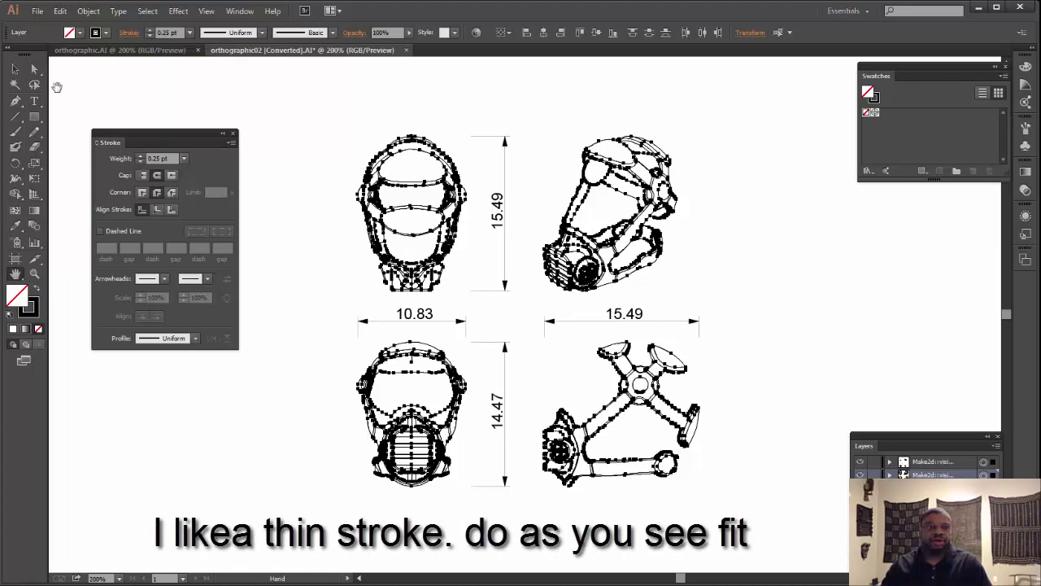
left_click(22, 71)
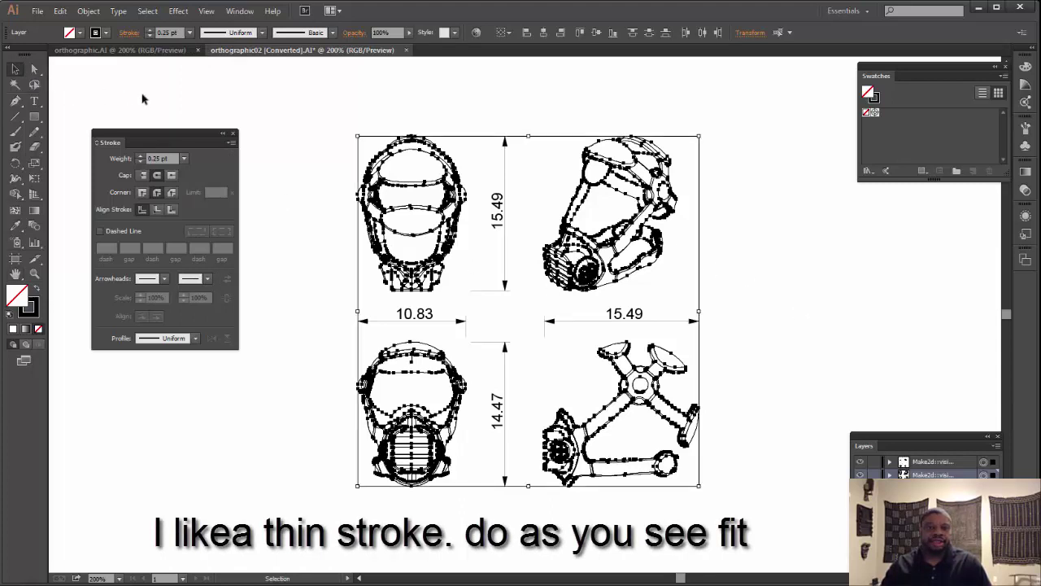
left_click(248, 105)
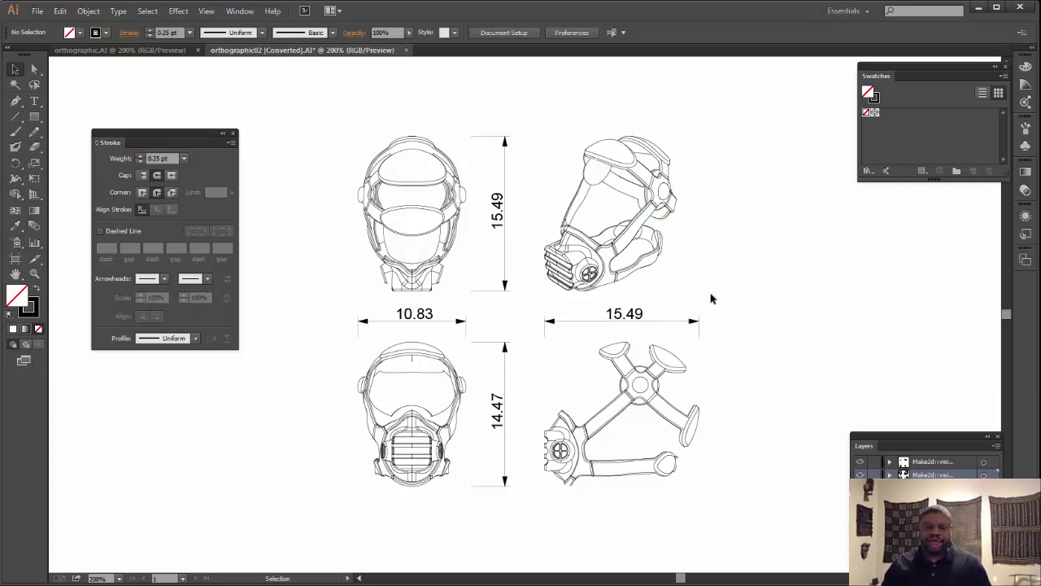
- Update the legacy text of the horizontal dimension above the mask's front view and change it to 11
left_click(414, 318)
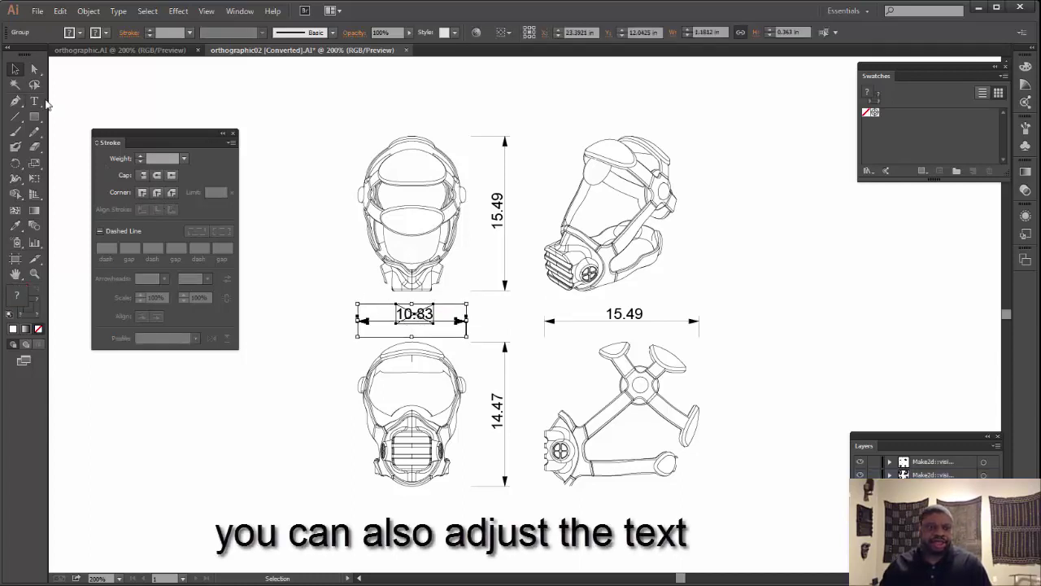
left_click(34, 101)
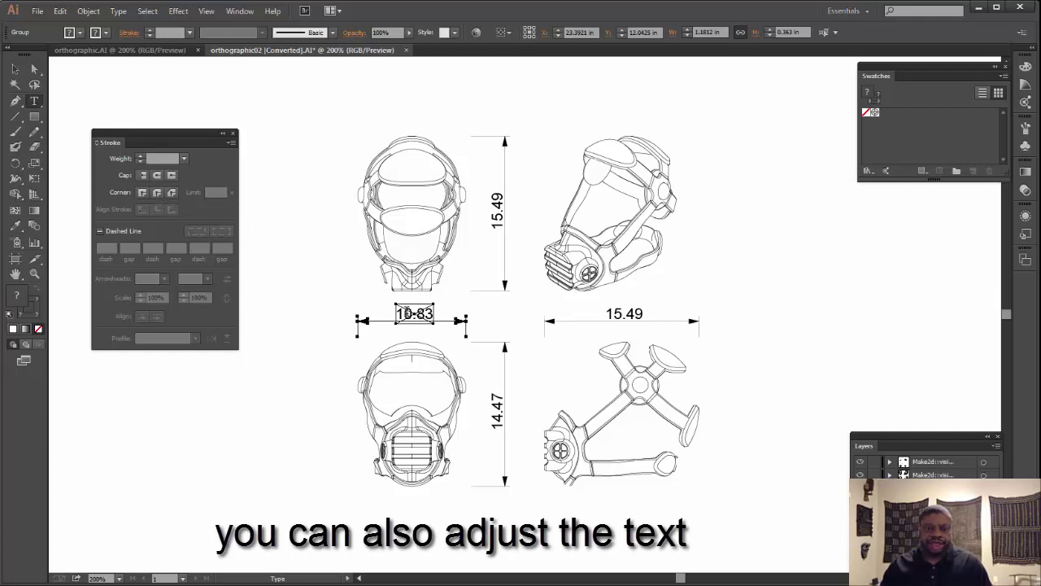
left_click(407, 314)
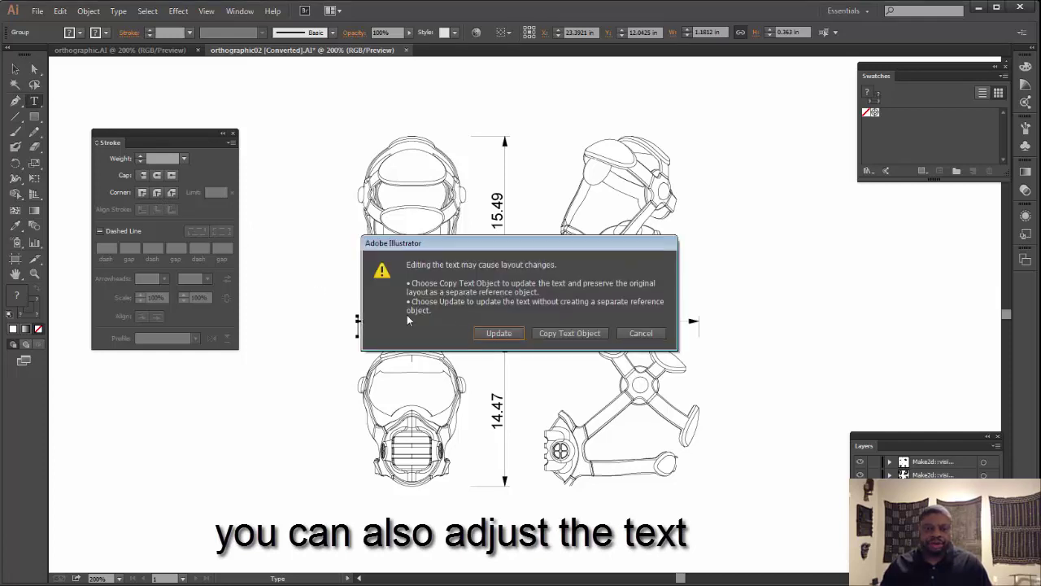
left_click(509, 334)
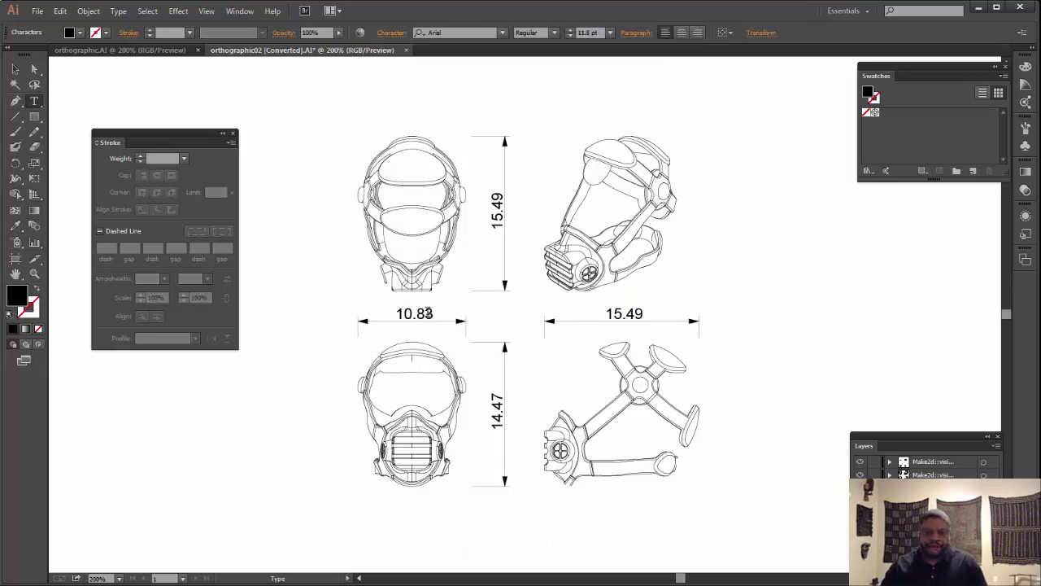
left_click_drag(428, 312, 397, 307)
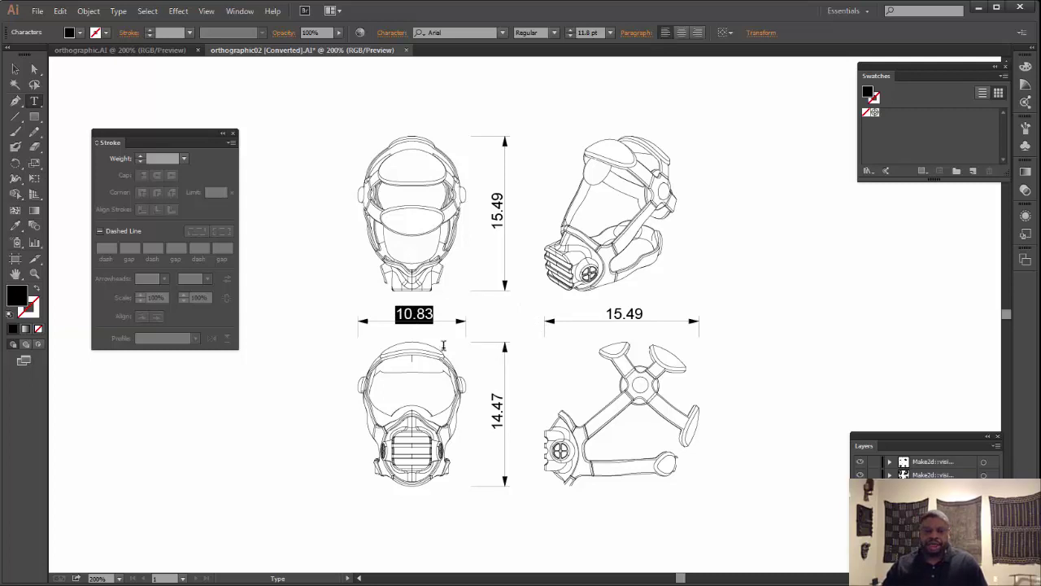
left_click(437, 314)
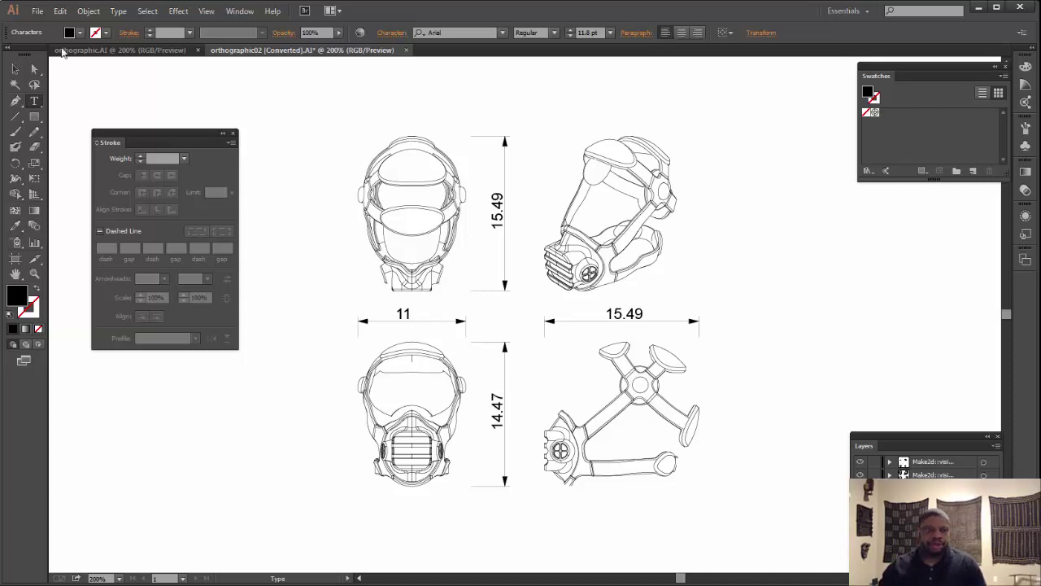
- Nudge the 11 dimension text rightward to centre it over its dimension line and deselect it
left_click(16, 68)
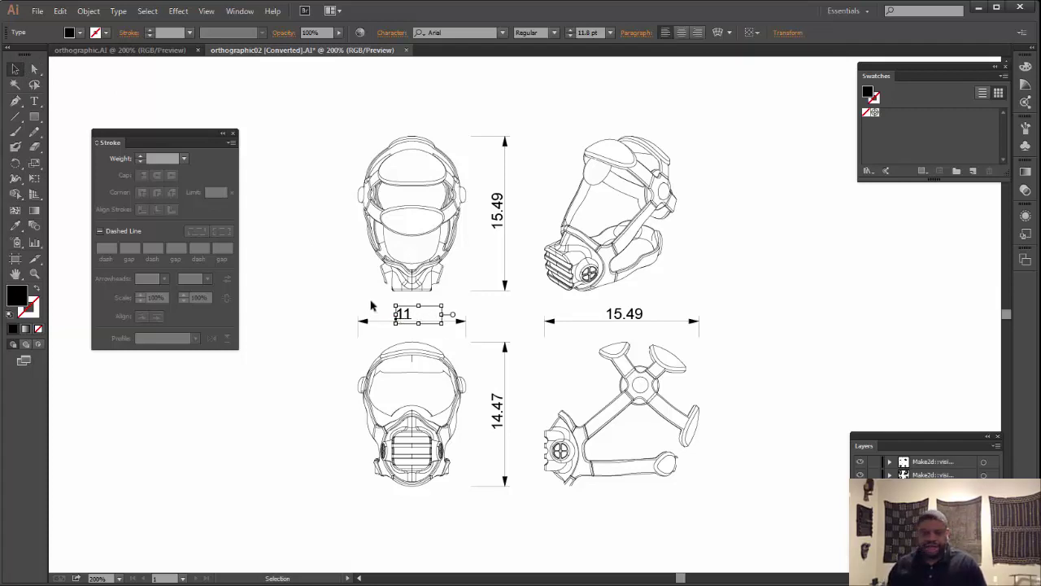
key("Right")
key("Right")
key("Right")
key("Right")
key("Right")
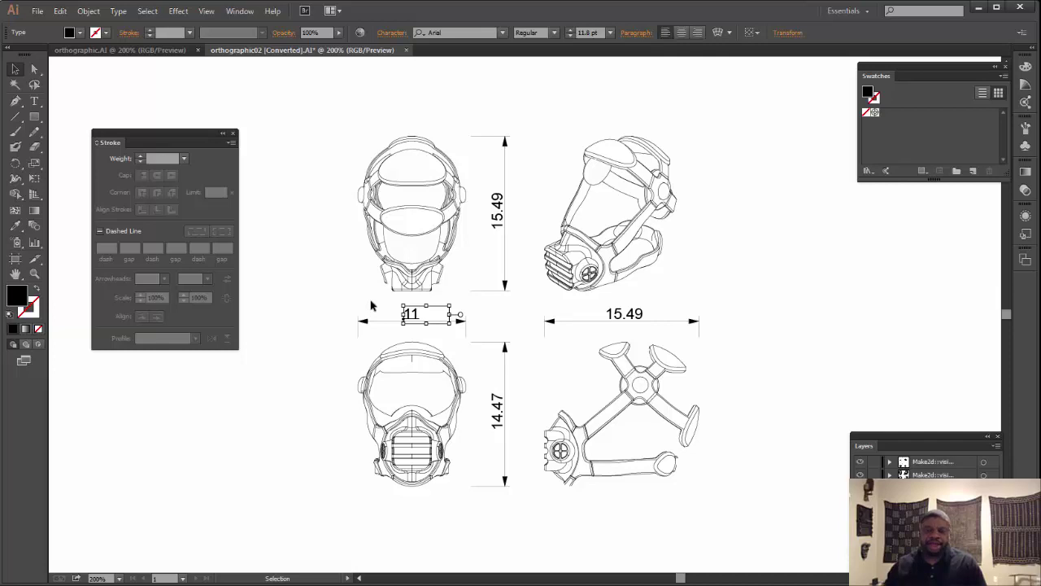
left_click(338, 299)
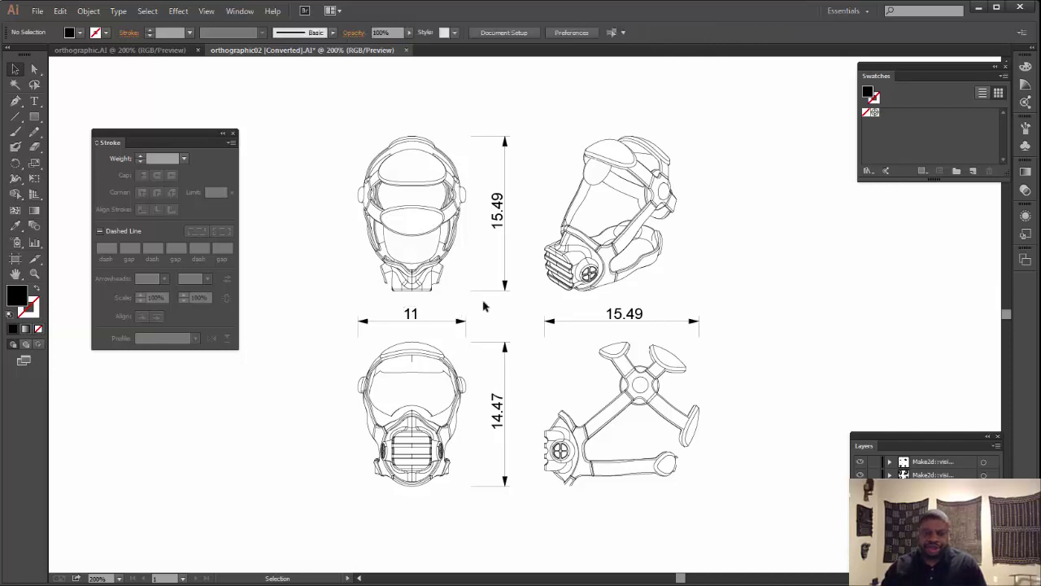
- Update the legacy text of the vertical dimension beside the mask's back view and change it to 15.5
double_click(495, 224)
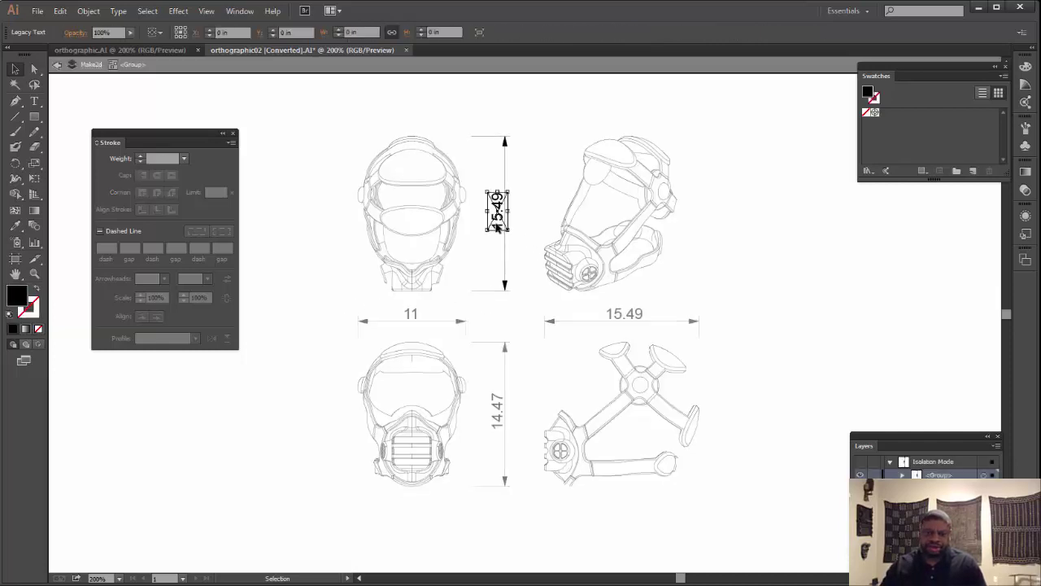
double_click(496, 225)
left_click(488, 333)
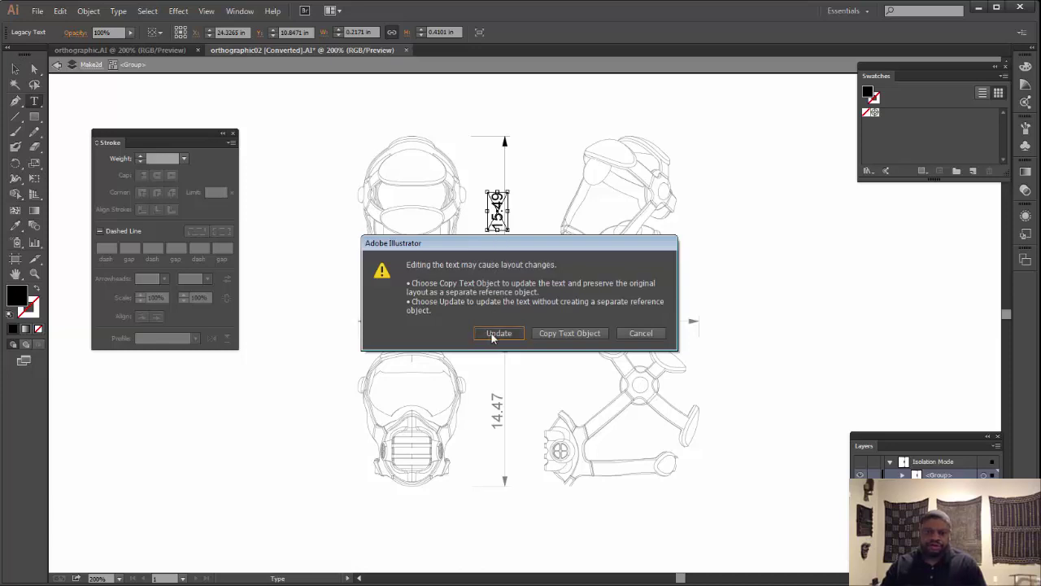
triple_click(496, 224)
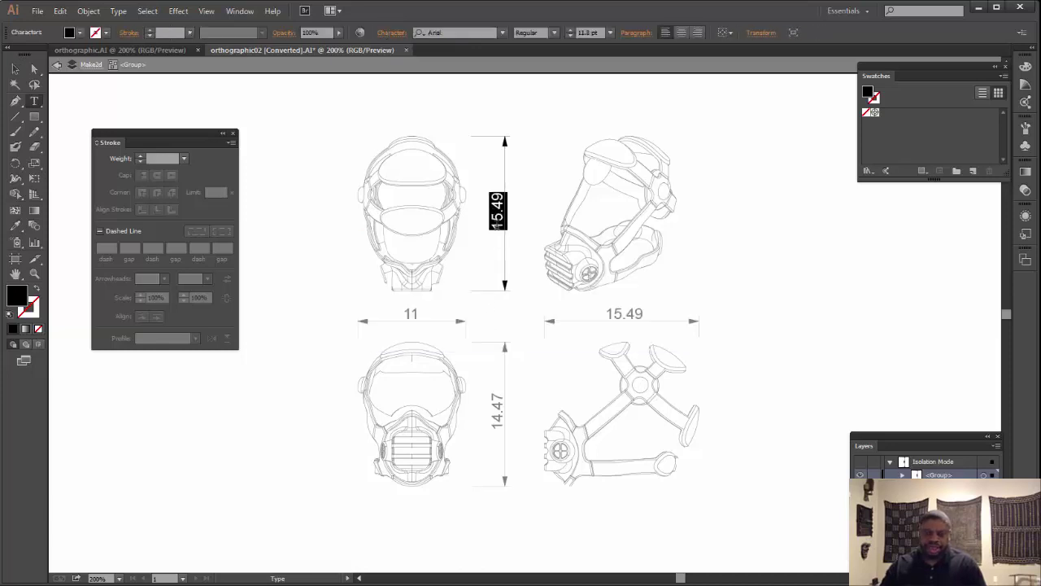
type("15")
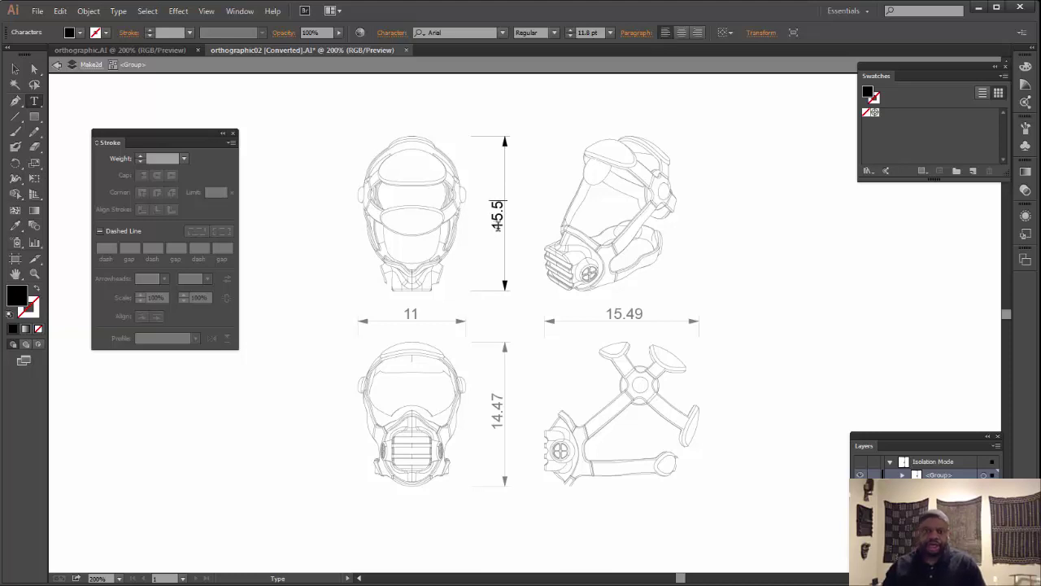
left_click(33, 70)
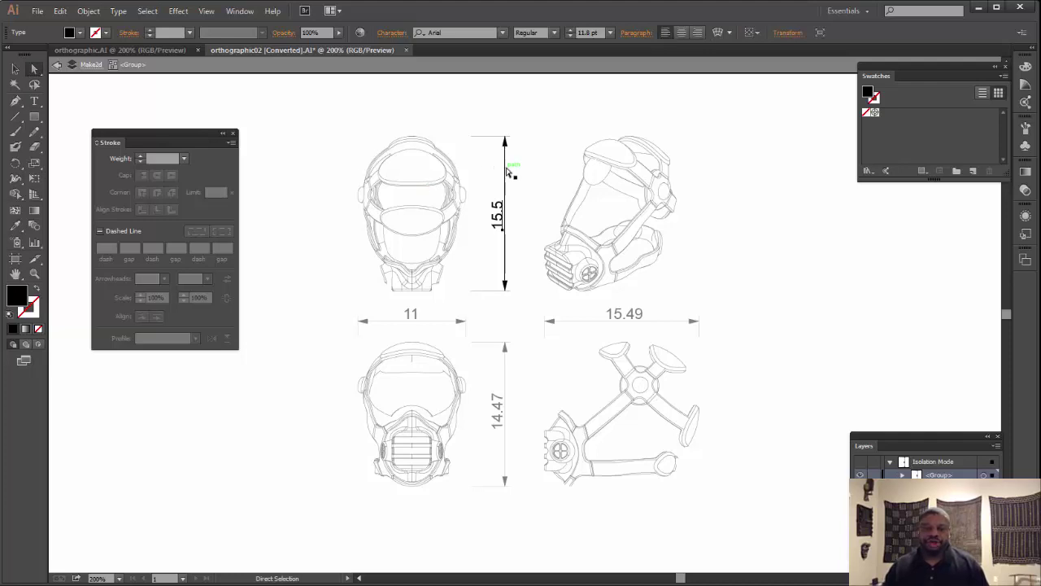
- Try a 1 pt stroke on the vertical dimension line beside the mask's back view
left_click(506, 169)
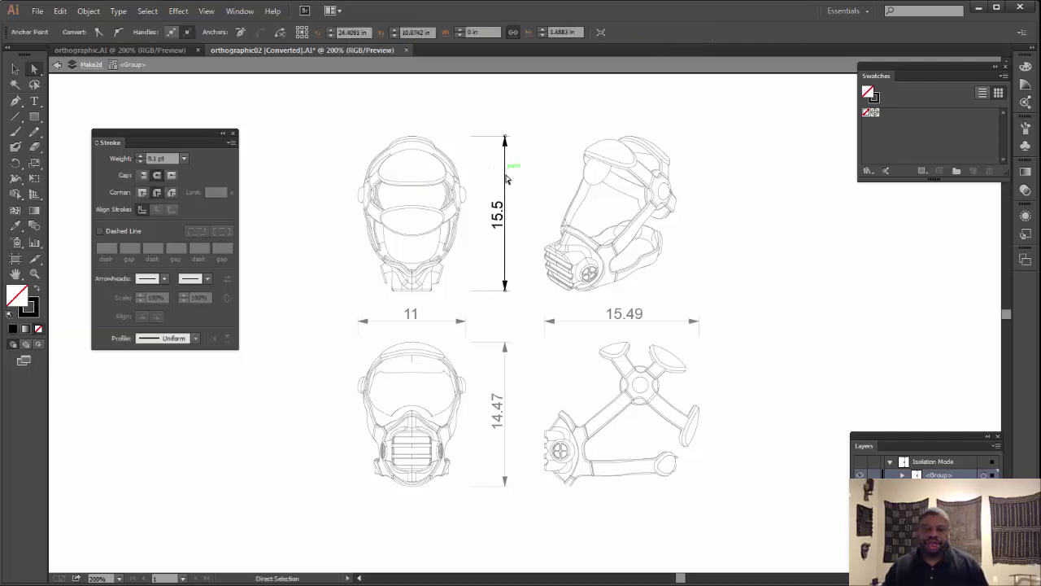
left_click(507, 380)
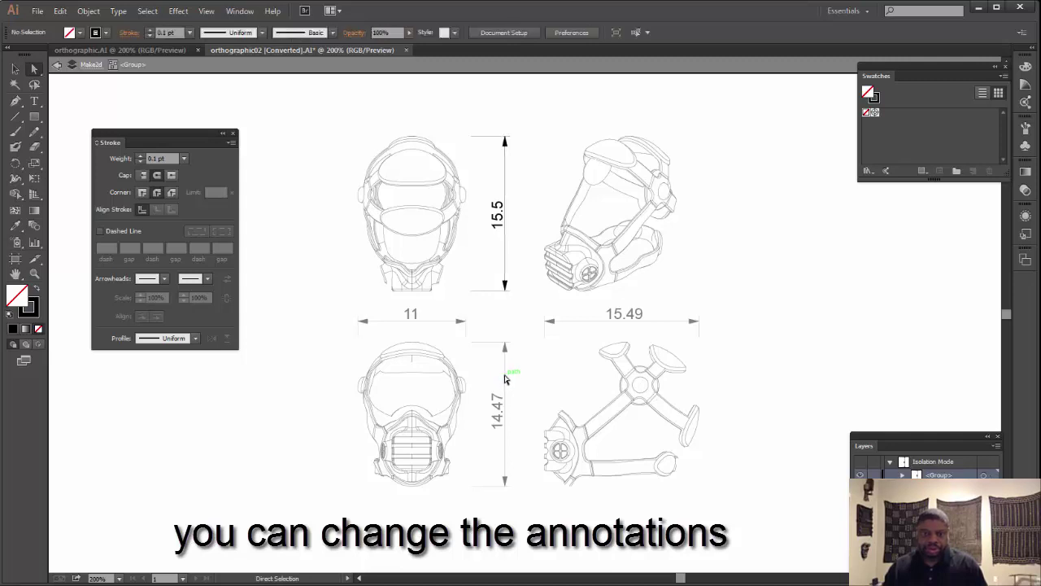
left_click(506, 263)
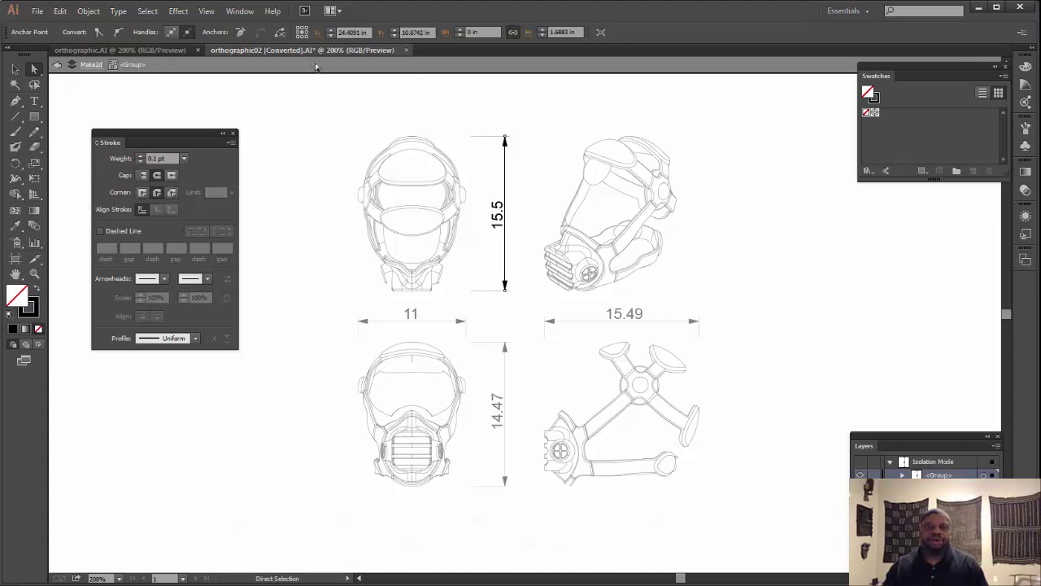
left_click(240, 11)
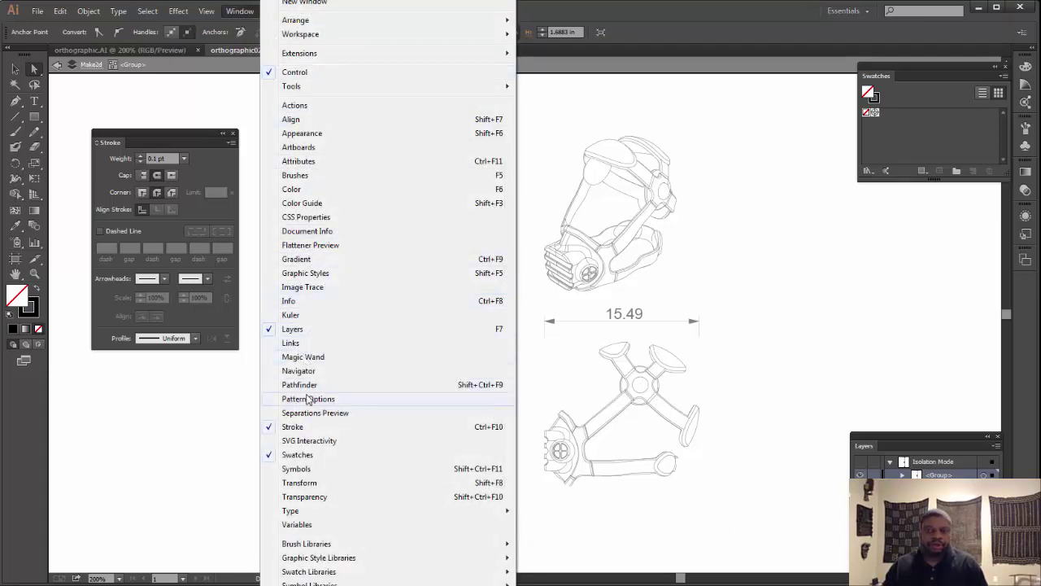
left_click(872, 309)
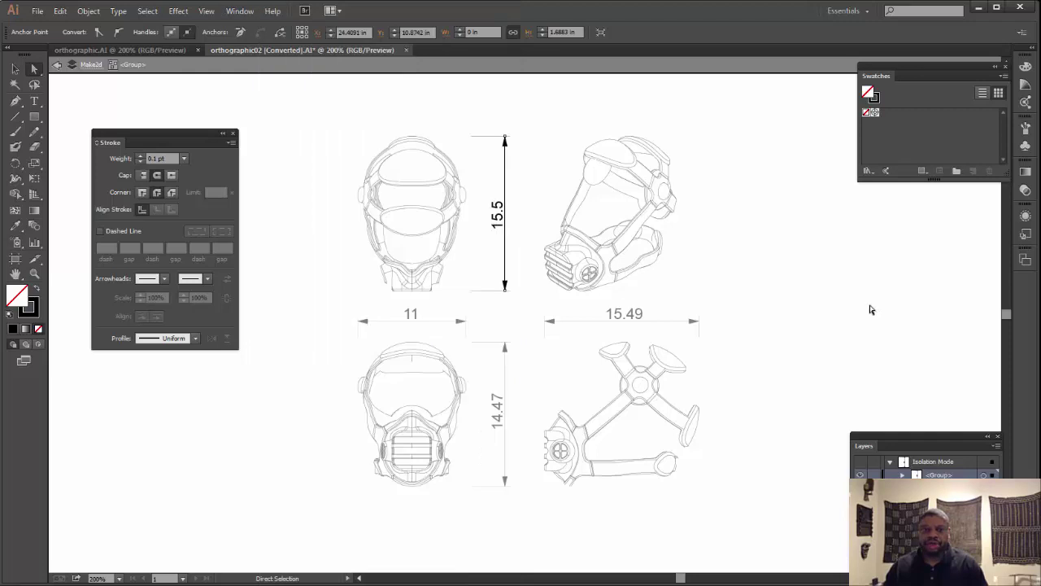
left_click(505, 170)
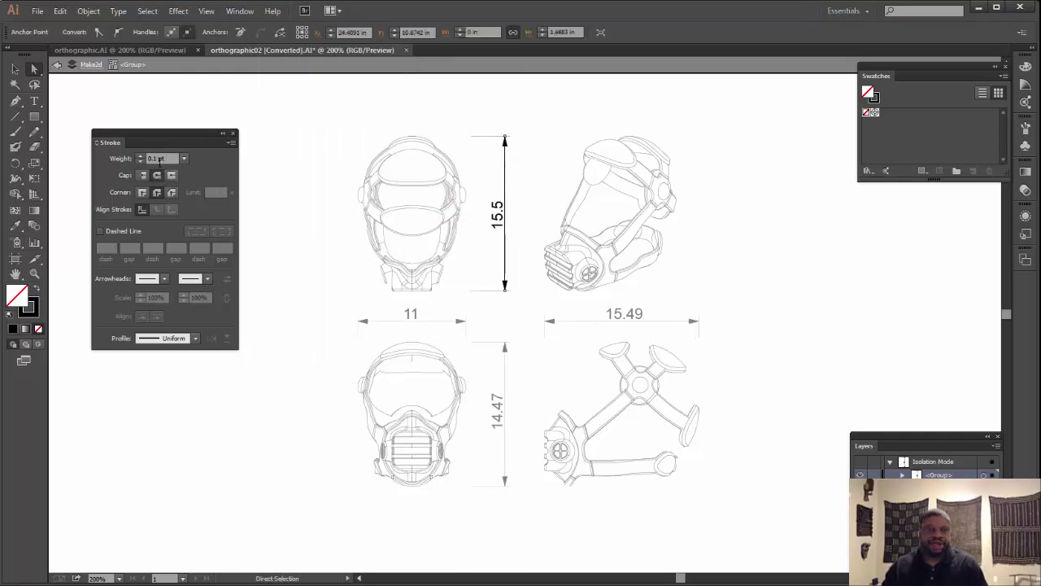
double_click(175, 158)
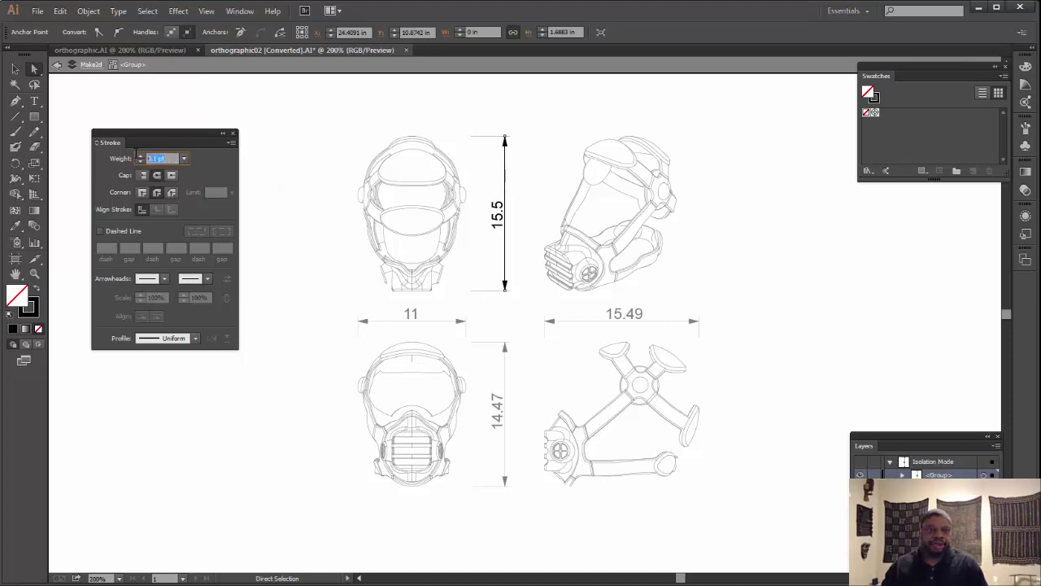
key("Return")
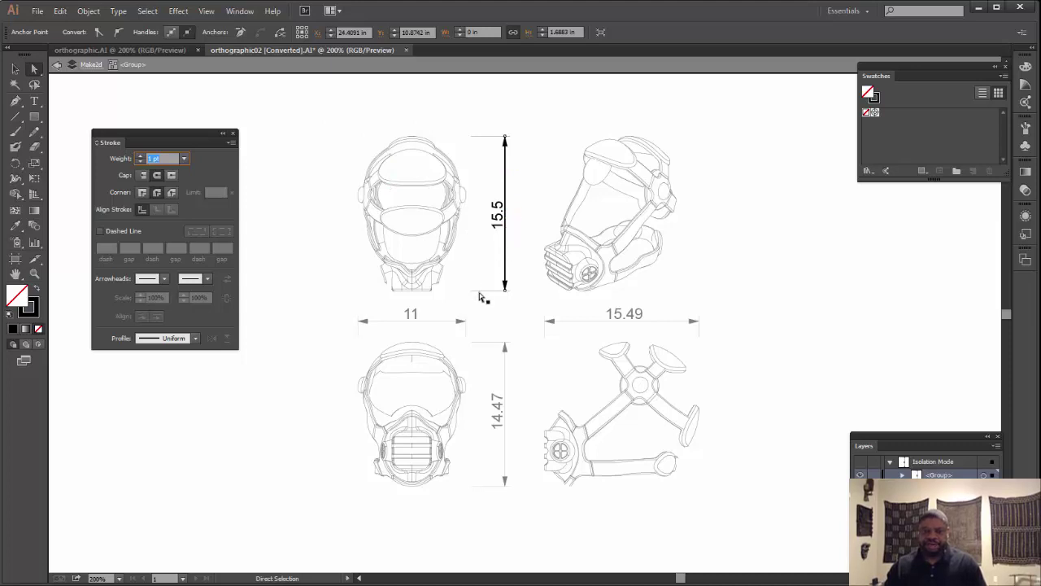
left_click(431, 325)
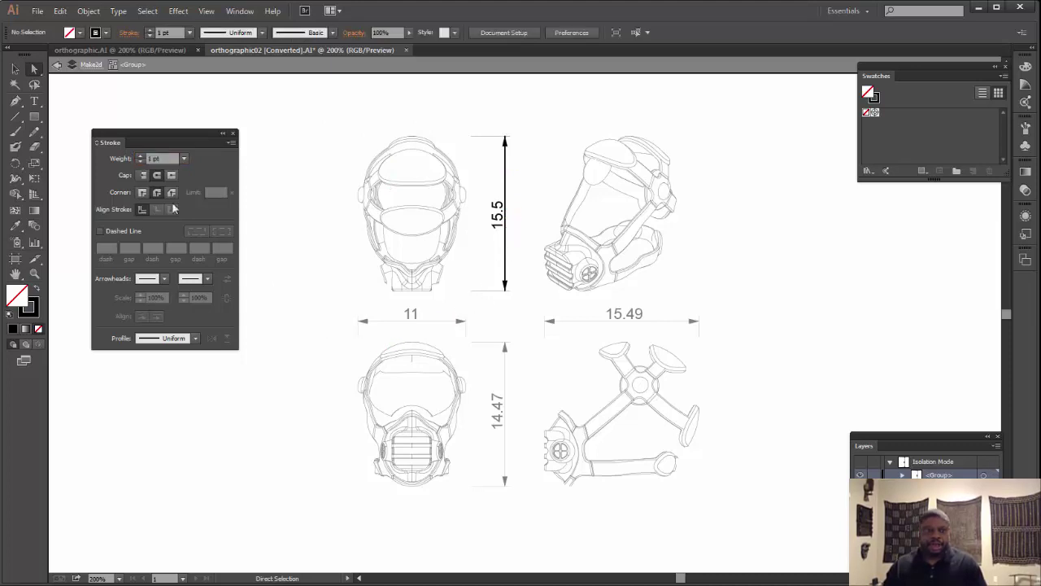
- Exit isolation mode, change the horizontal dimension text above the mask's side view to 15.5 with its legacy text updated, and leave that group's isolation
key("v")
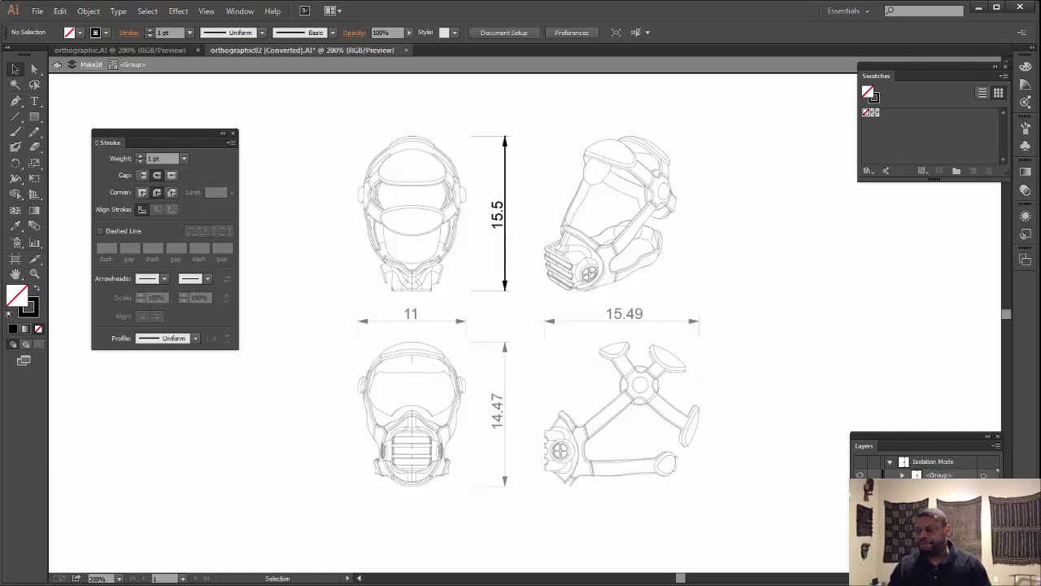
key("Escape")
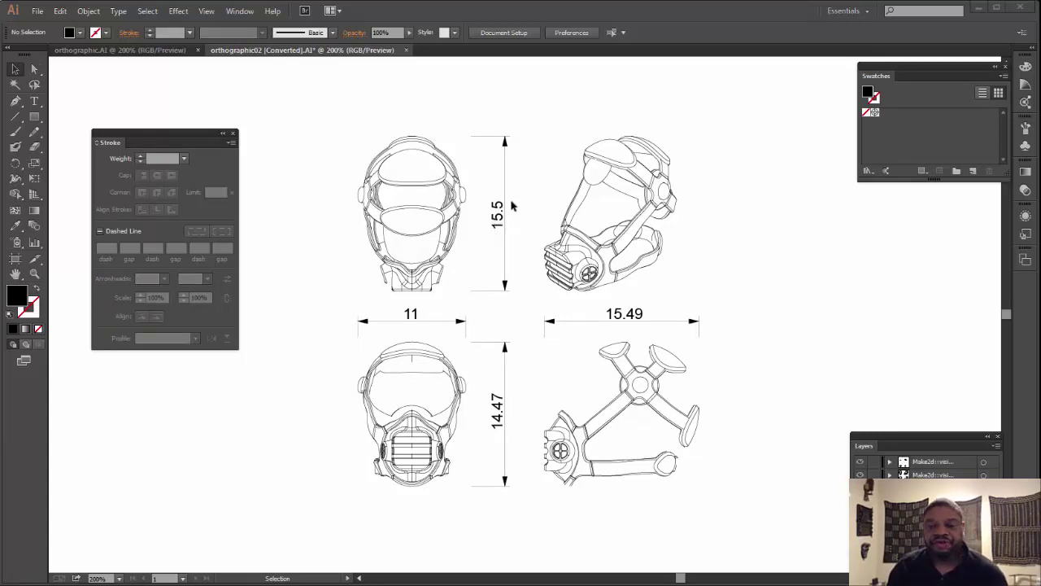
double_click(634, 318)
double_click(636, 316)
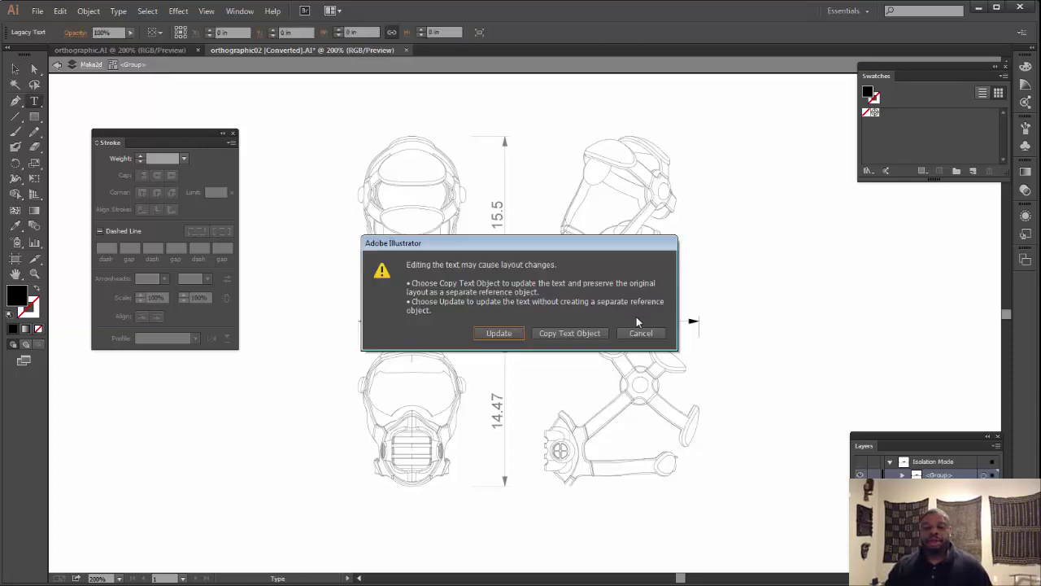
left_click(508, 338)
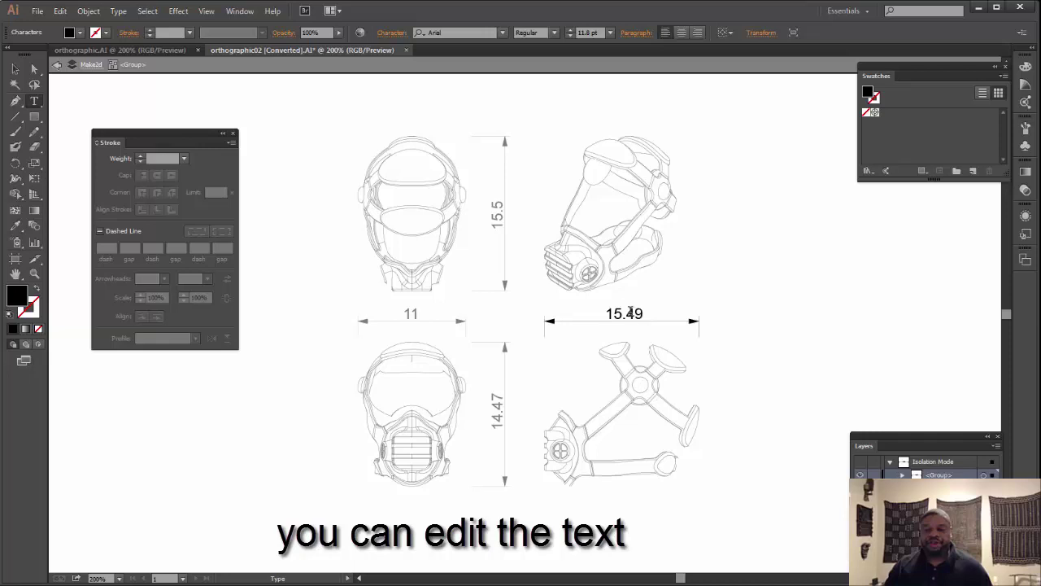
left_click_drag(627, 313, 635, 313)
left_click(647, 312)
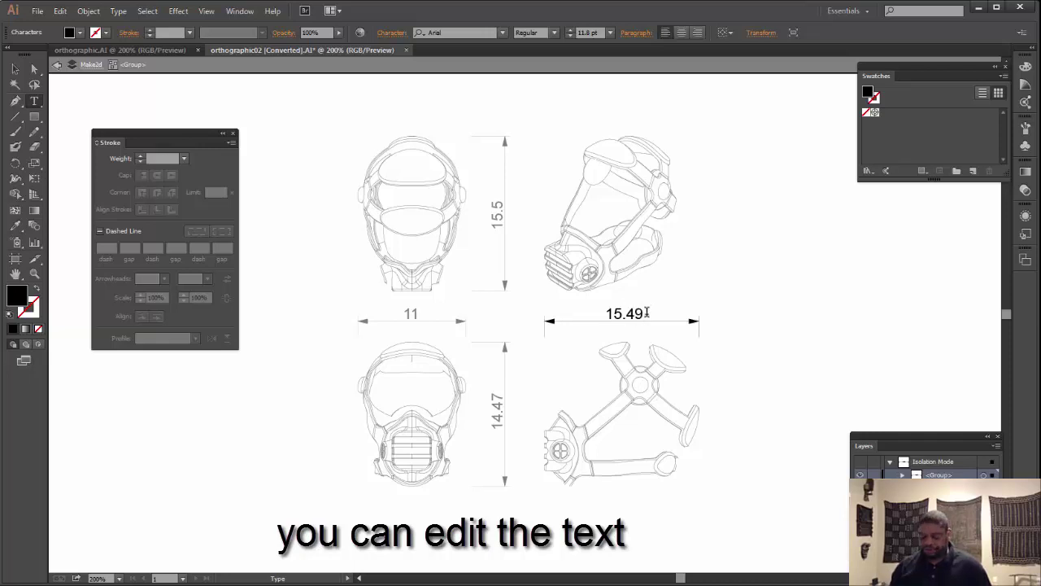
key("BackSpace")
key("BackSpace")
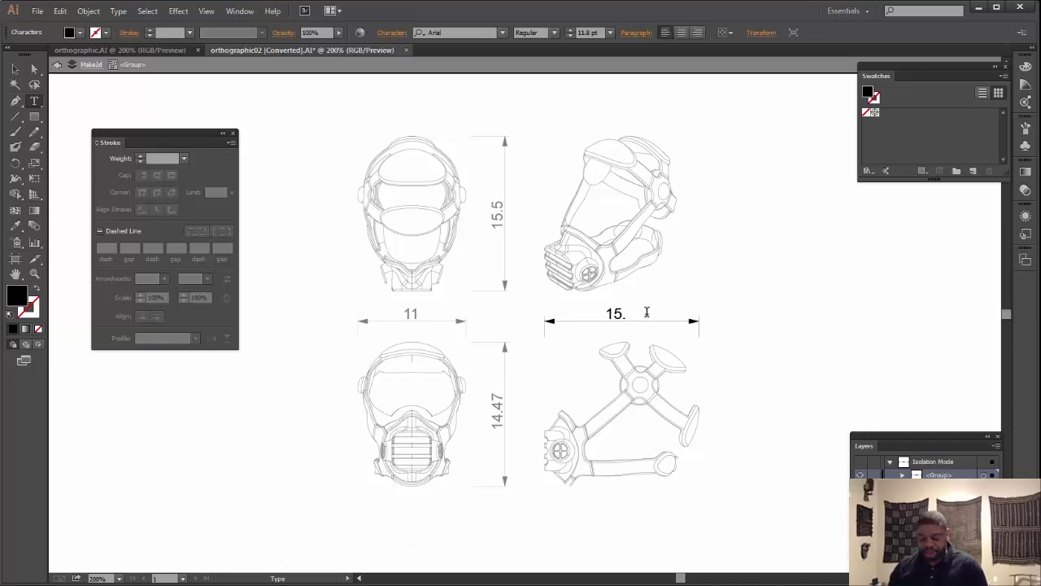
type("5")
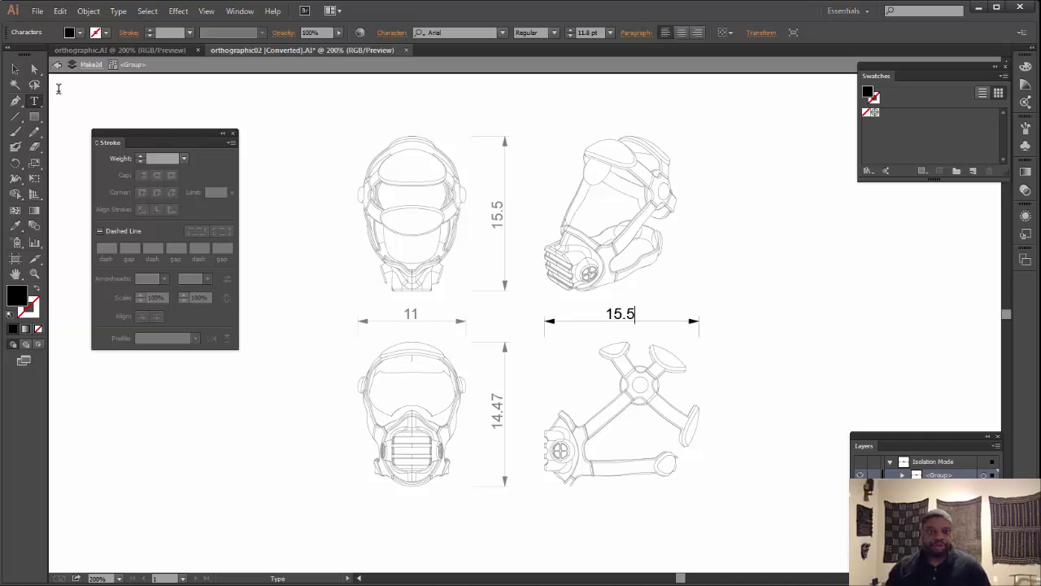
right_click(656, 280)
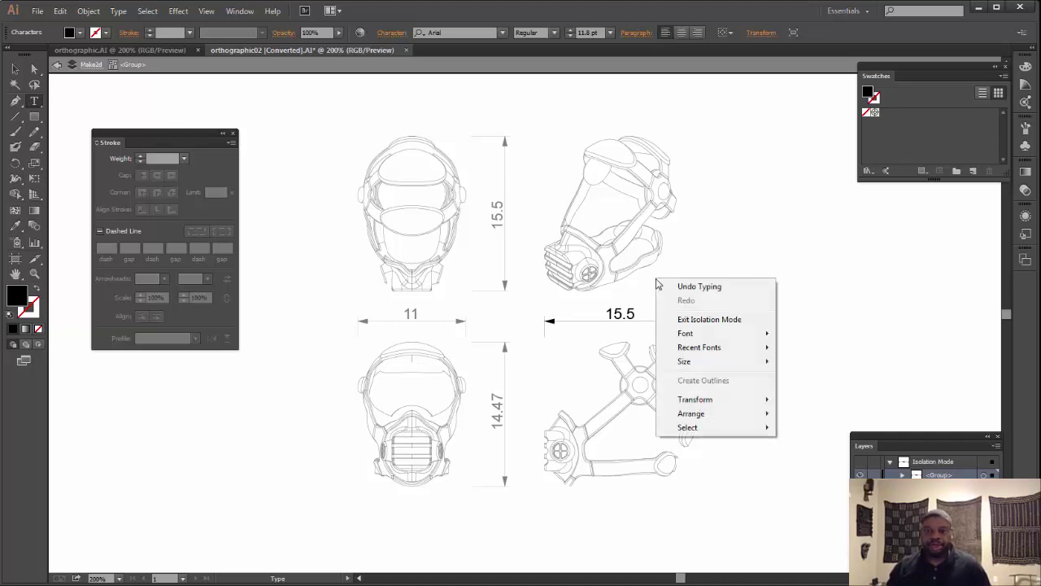
left_click(692, 319)
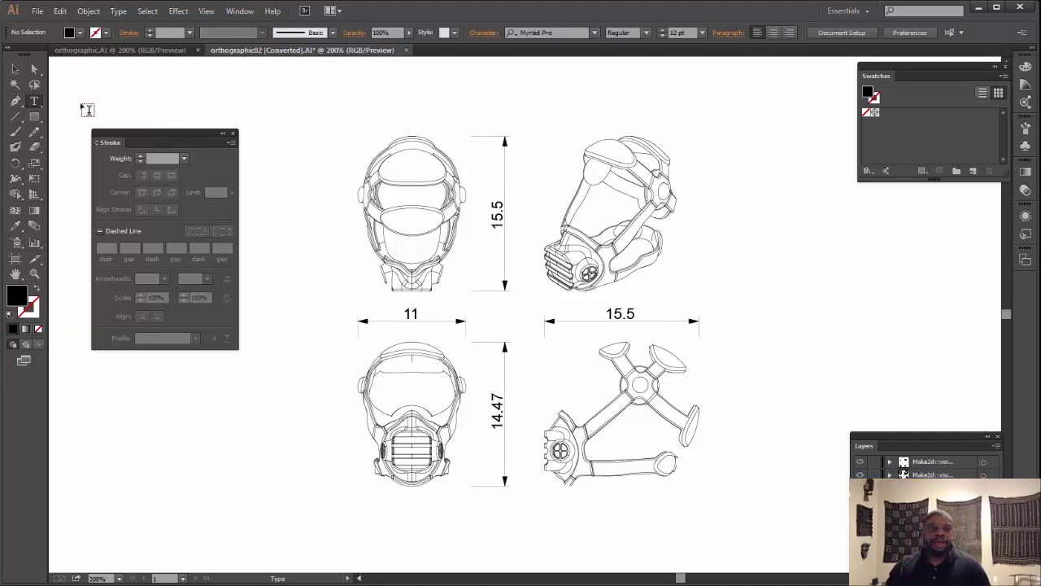
left_click(14, 69)
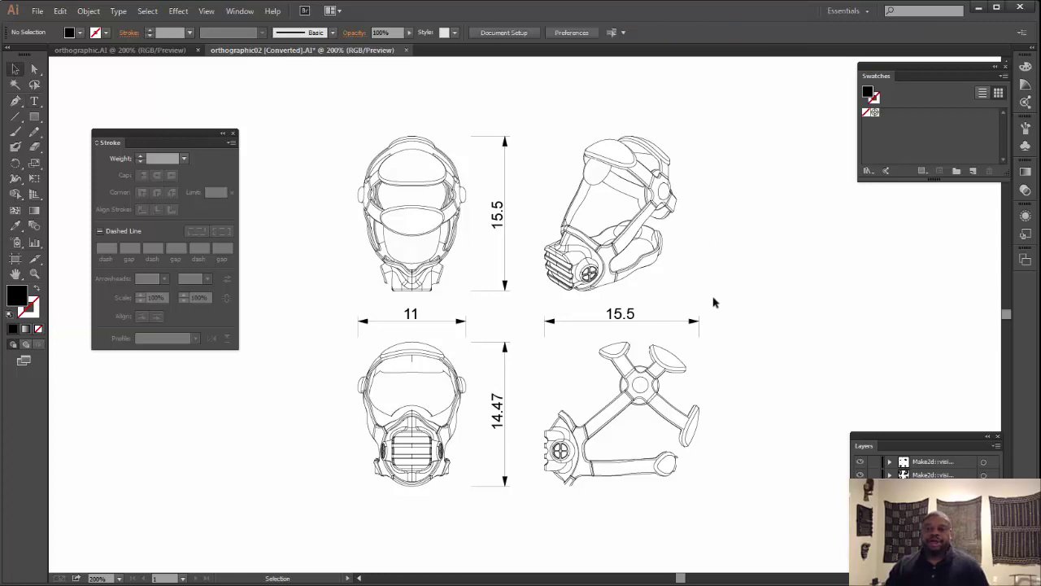
- Set the stroke weight of the horizontal 15.5 dimension above the mask's side view to 1 pt
left_click(672, 325)
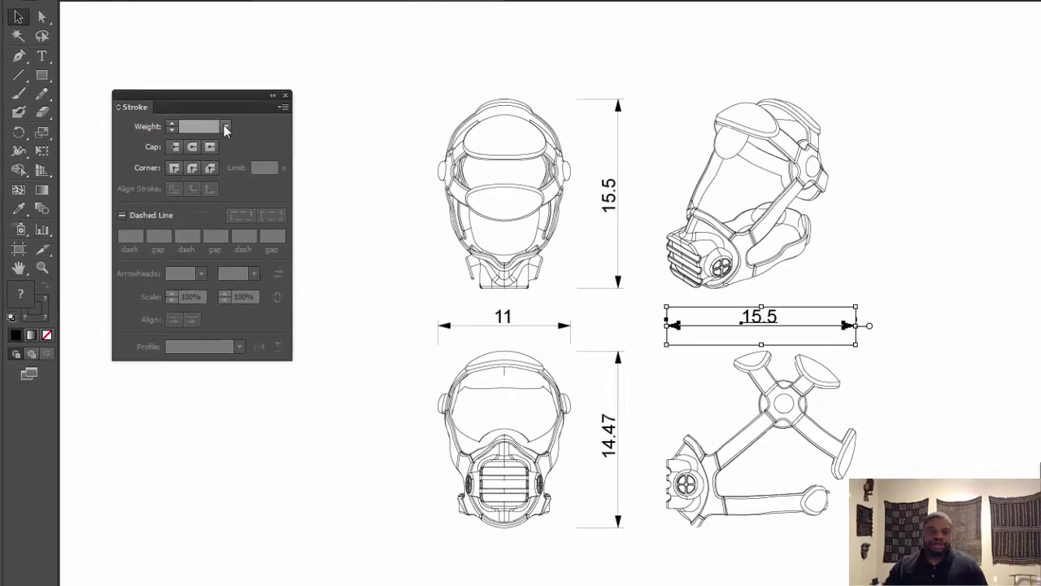
left_click(225, 128)
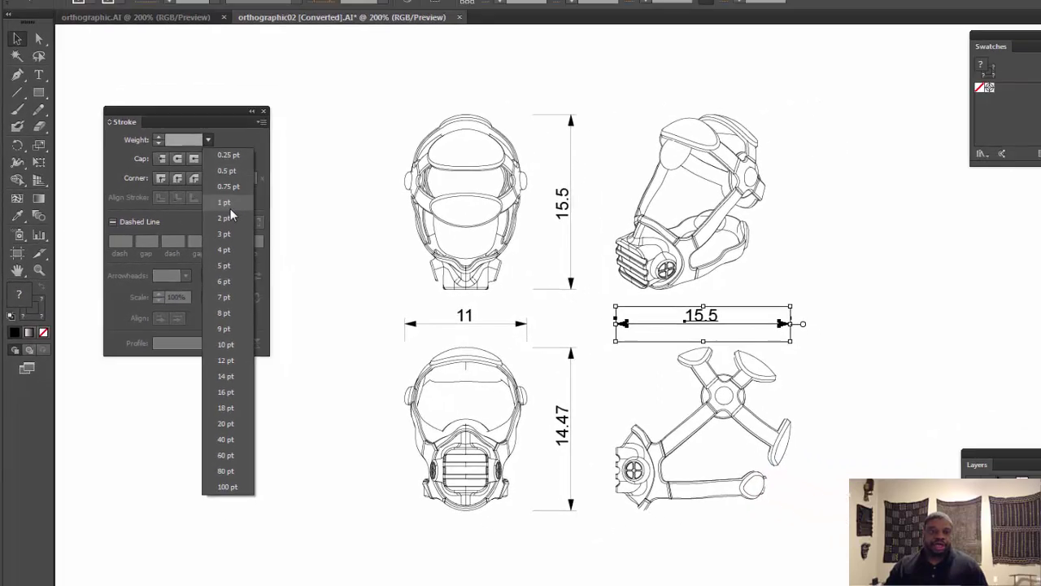
left_click(227, 209)
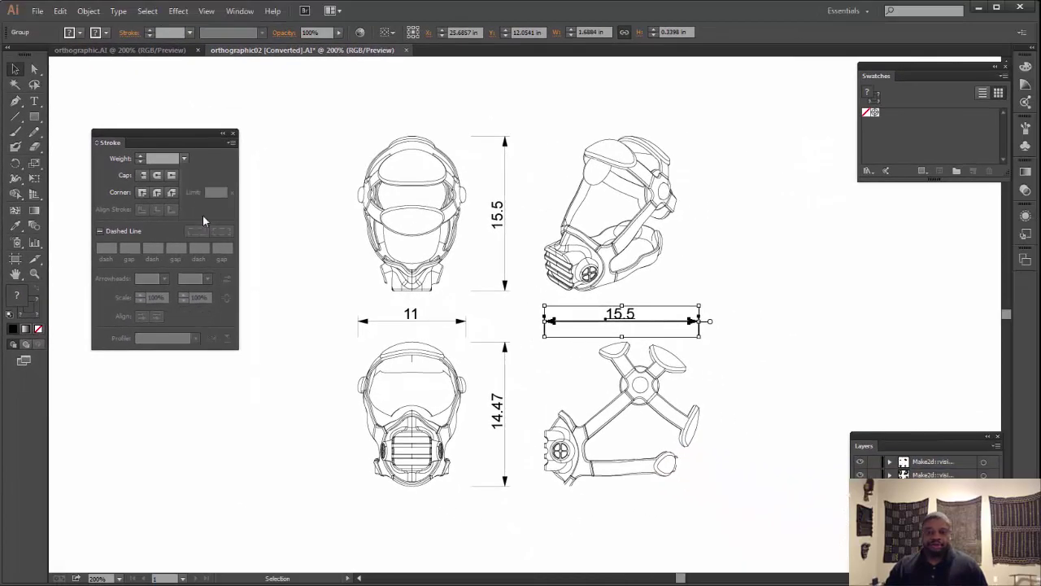
- Set the stroke weight of the vertical 15.5, horizontal 11 and vertical 14.47 dimensions to 1 pt together, and deselect them
left_click(506, 165)
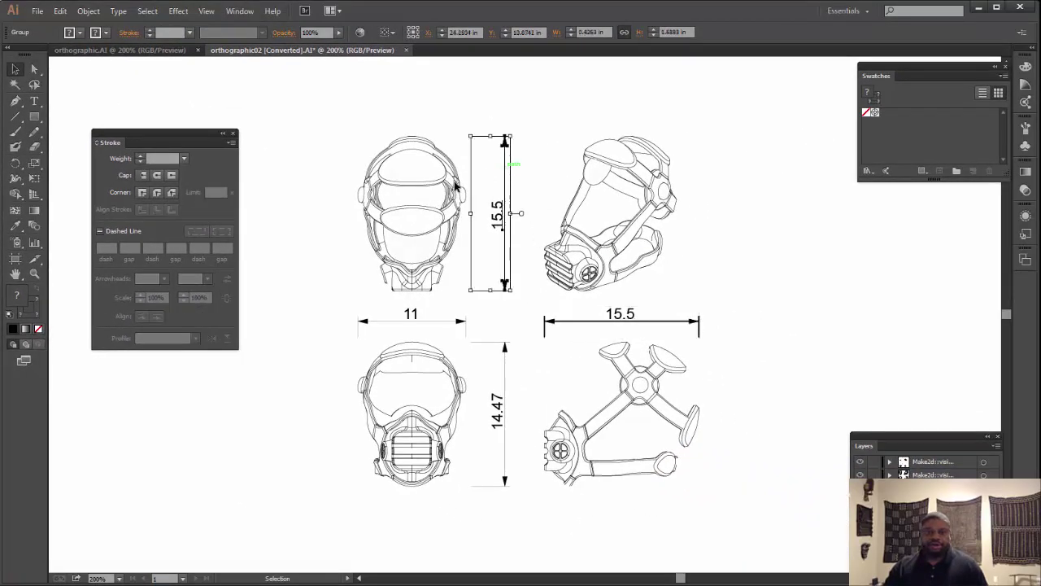
left_click(182, 159)
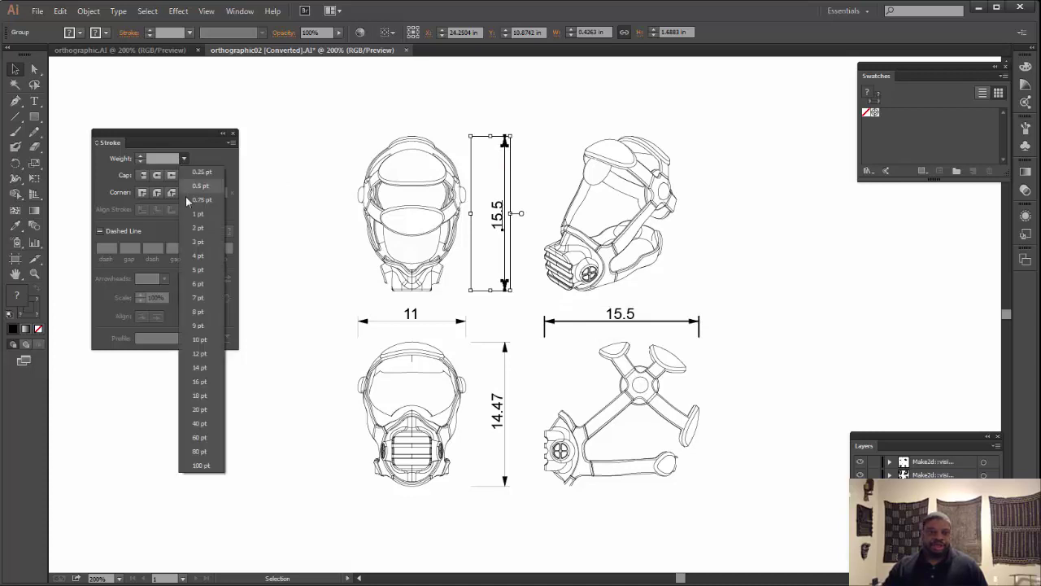
left_click(396, 322, "shift")
left_click(397, 321, "shift")
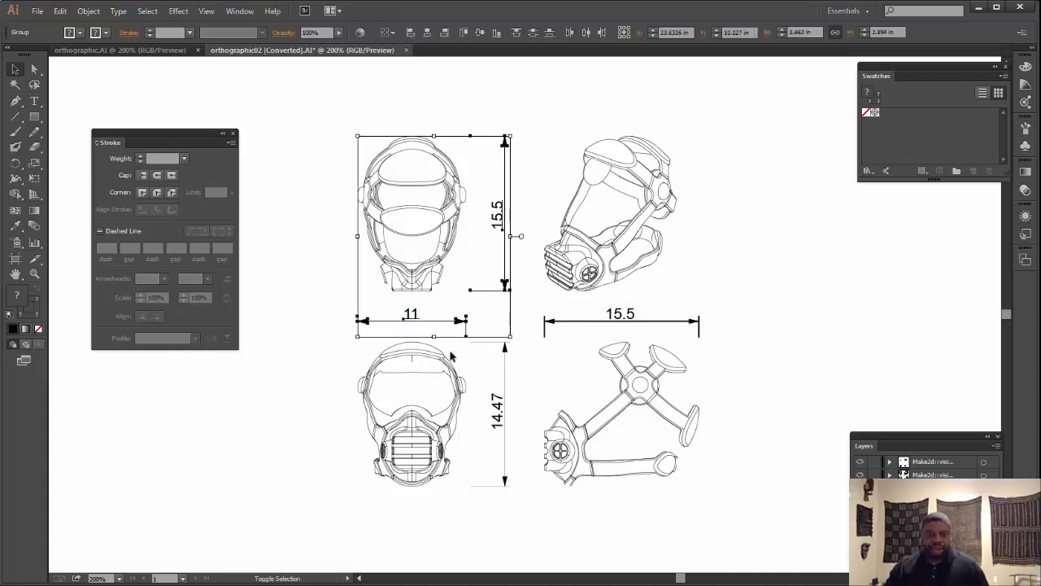
left_click(505, 390, "shift")
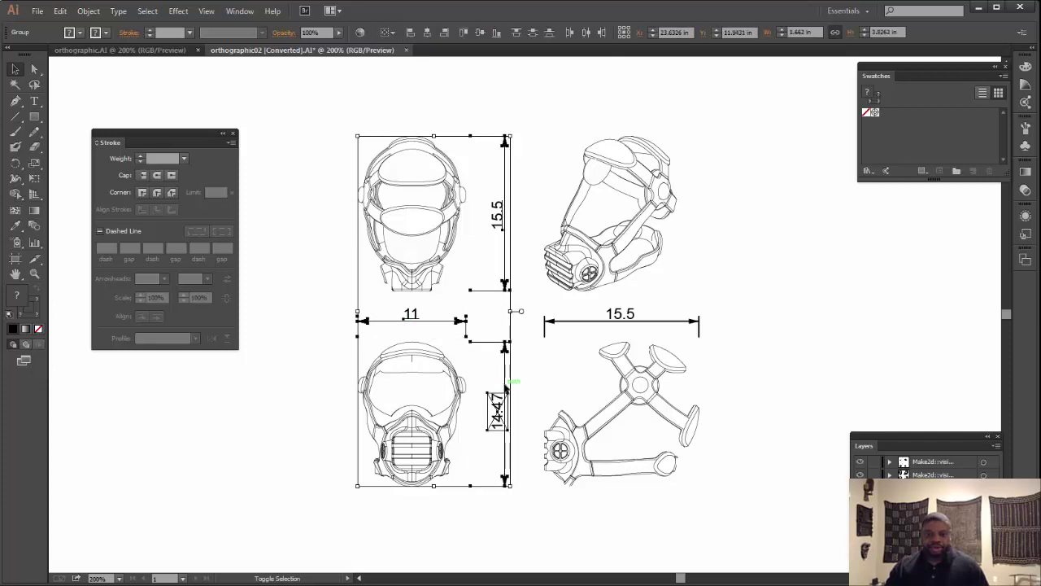
left_click(185, 159)
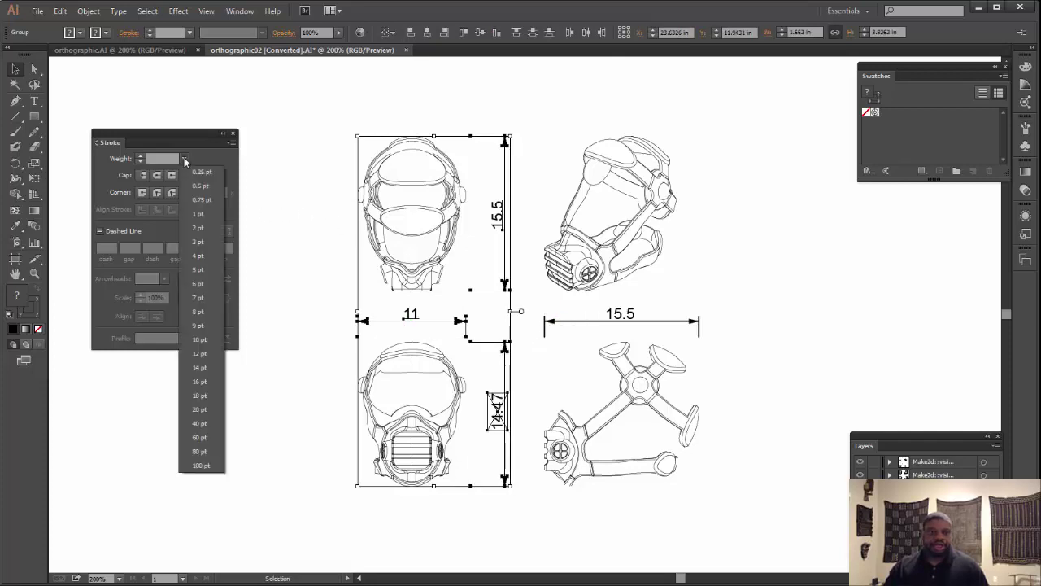
left_click(201, 212)
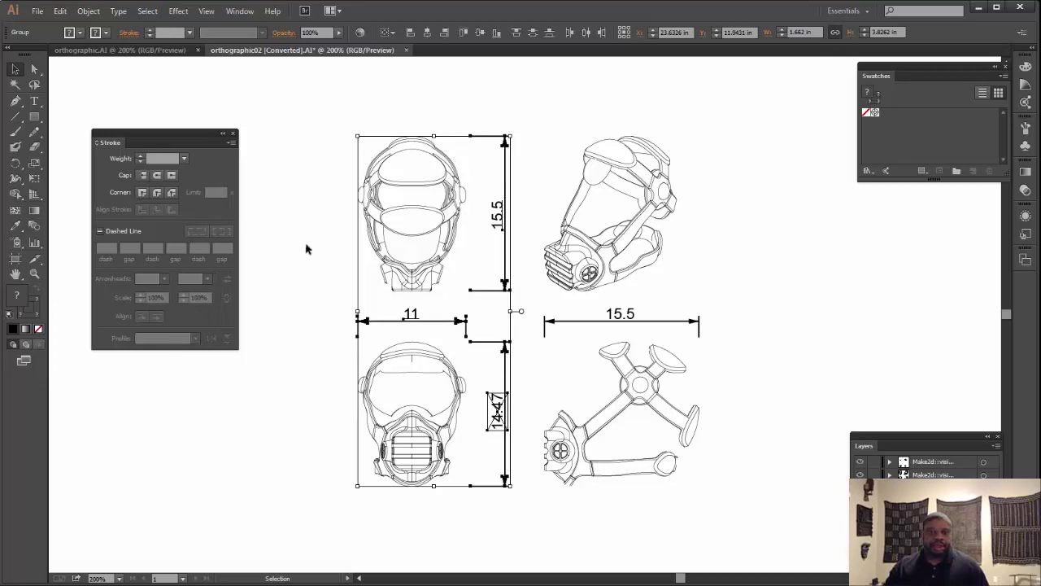
left_click(329, 272)
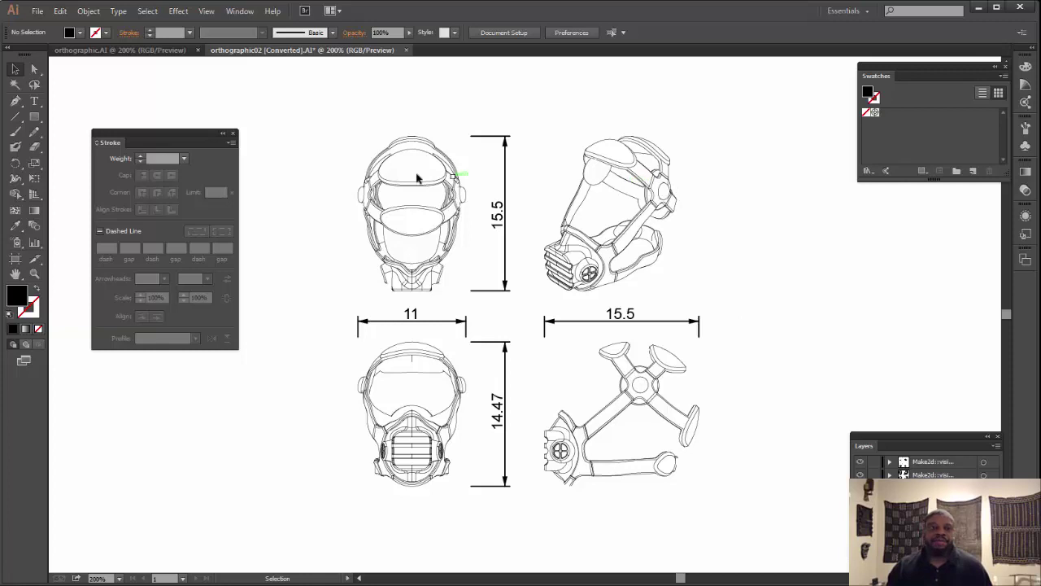
- Save the drawing as a new Adobe Illustrator file named orthographic02a in the Lighting folder
left_click(37, 12)
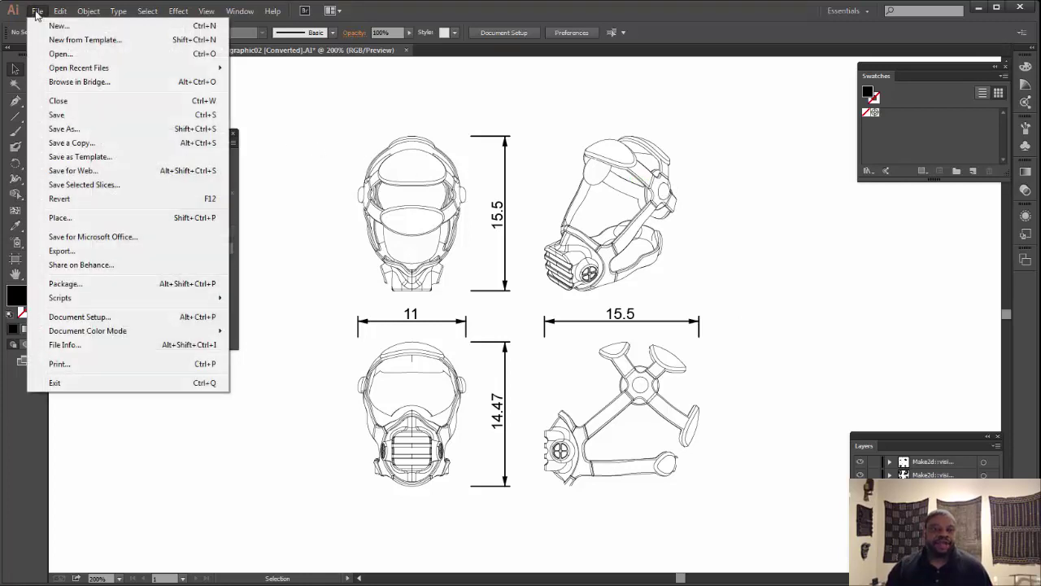
left_click(66, 130)
left_click(368, 108)
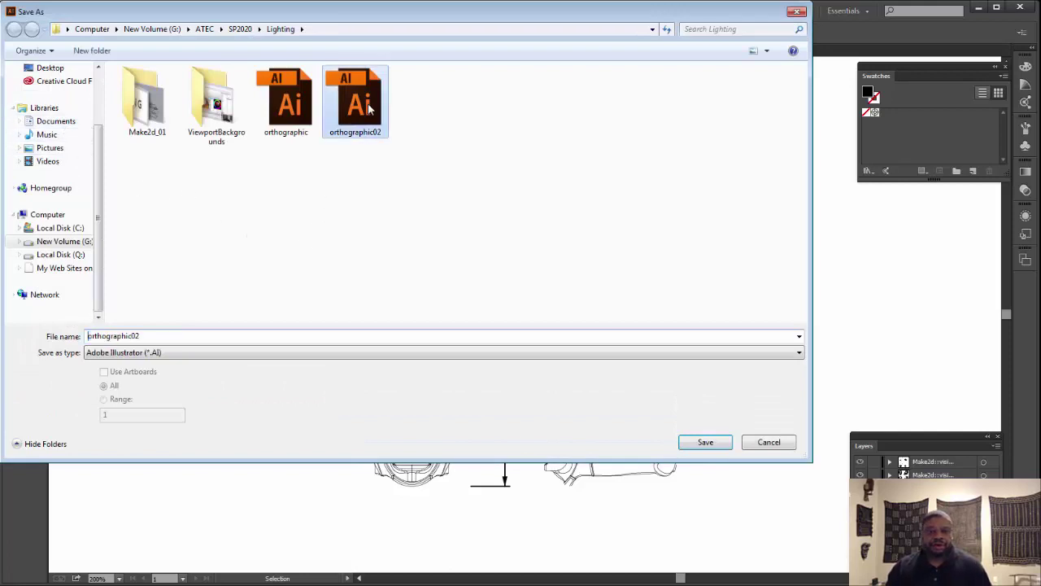
left_click(158, 336)
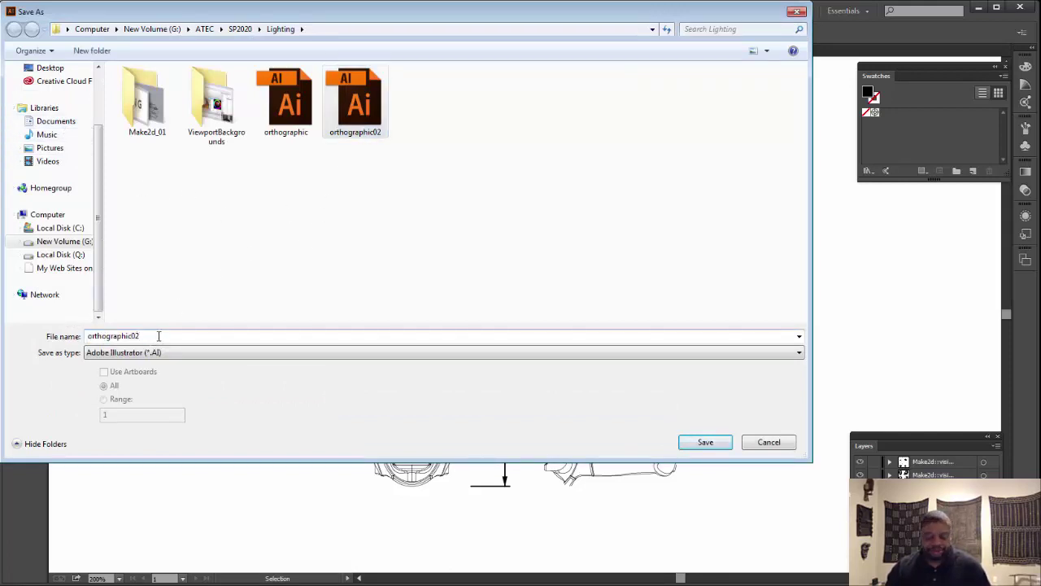
type("a")
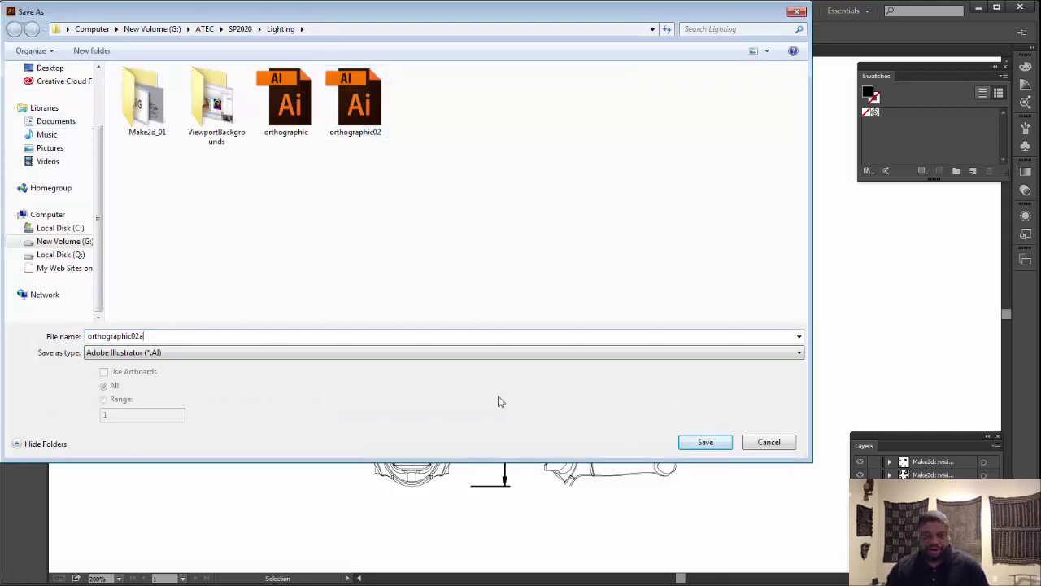
left_click(704, 441)
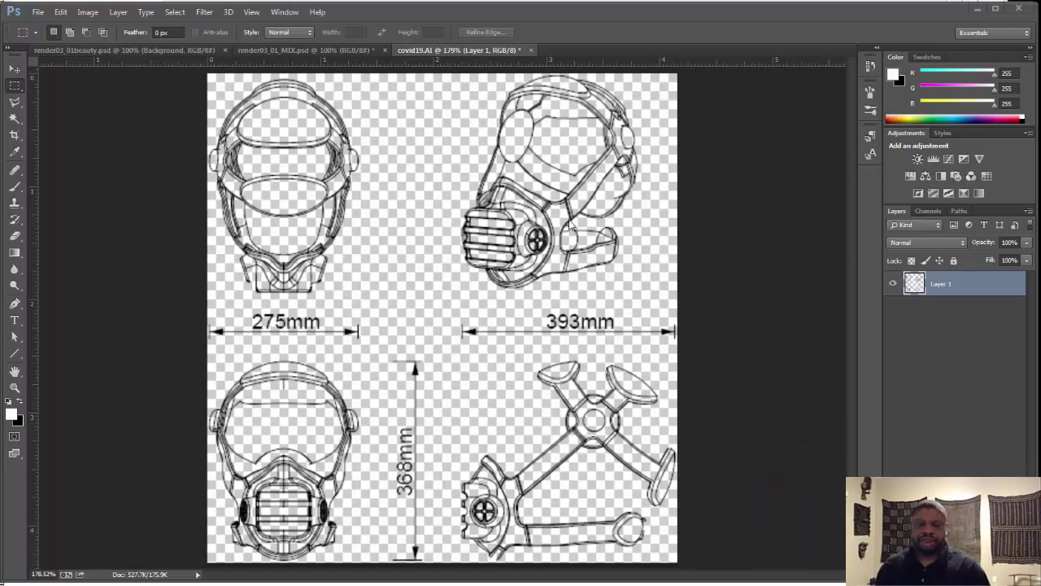
- Switch to render03_01_MIX.psd in Photoshop and compare the composite with the masked wireframe layer shown and hidden, leaving it hidden
left_click(333, 49)
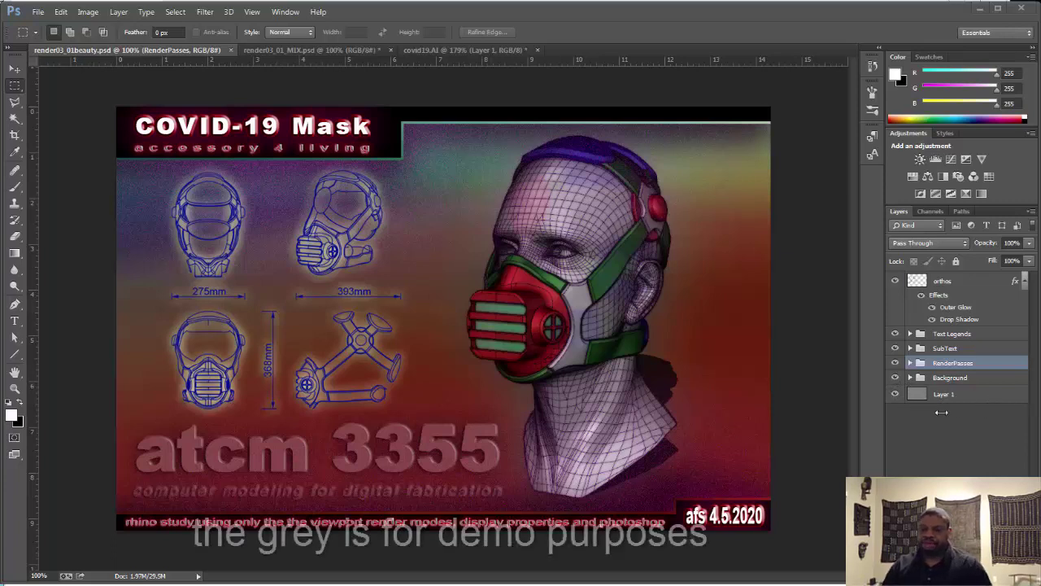
left_click(897, 396)
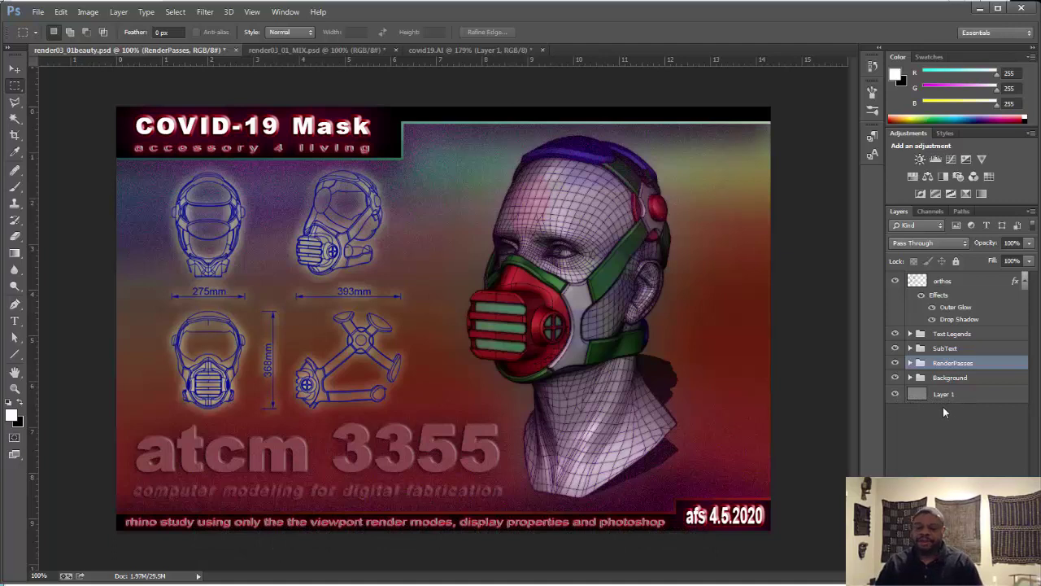
key("ctrl+Tab")
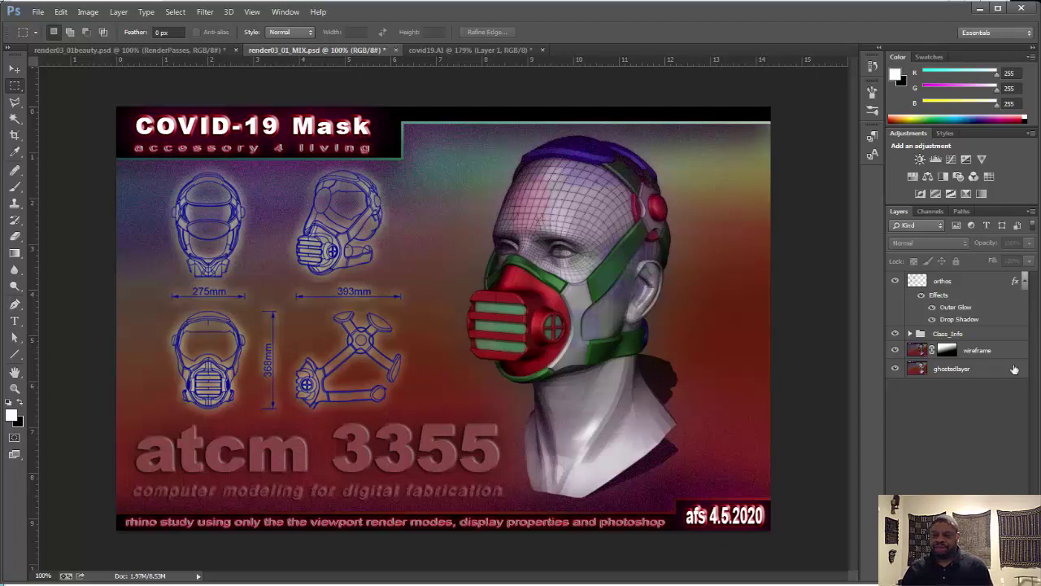
left_click(895, 350)
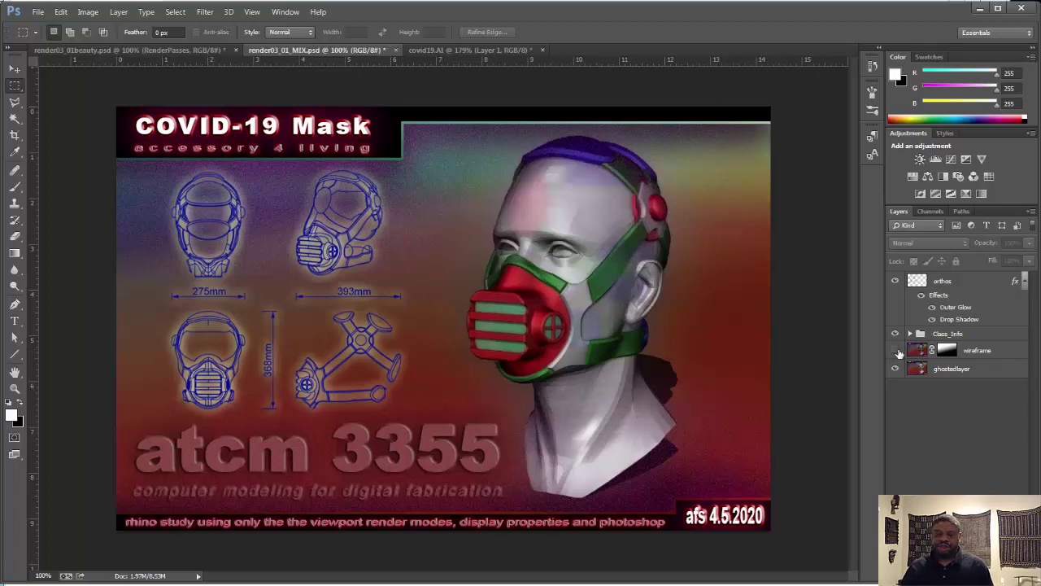
left_click(896, 350)
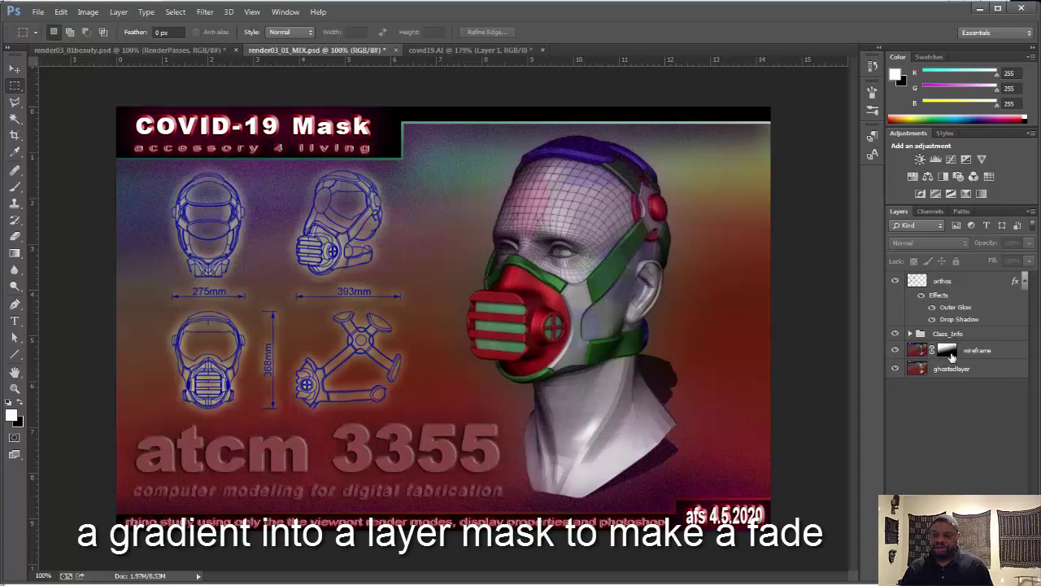
left_click(896, 350)
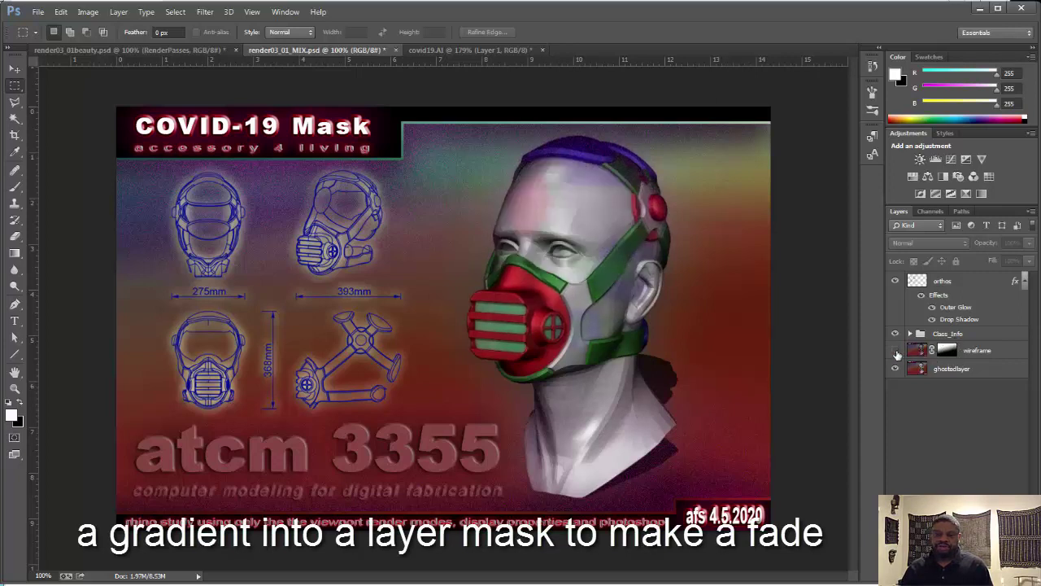
left_click(895, 350)
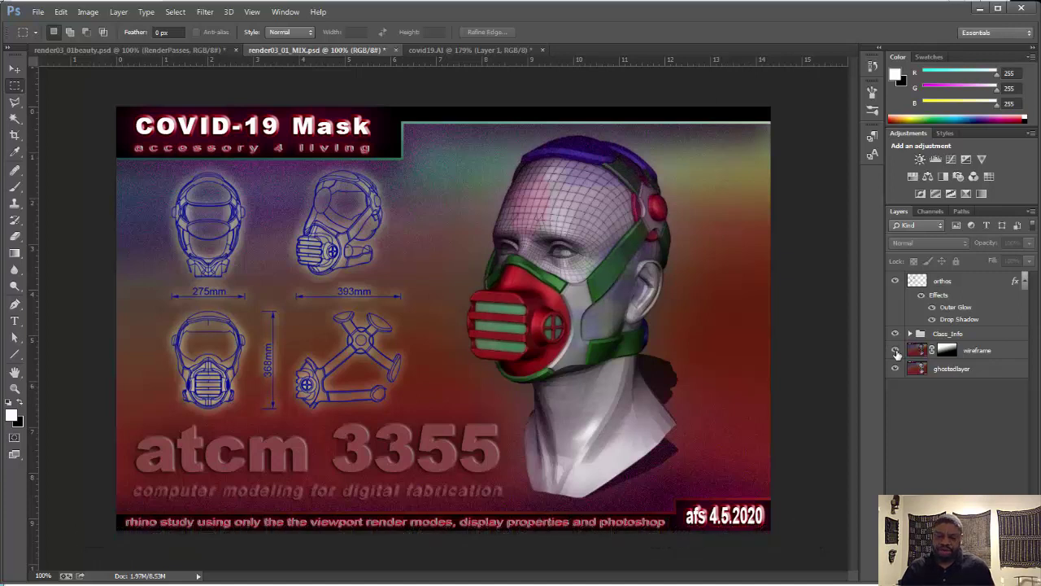
left_click(896, 350)
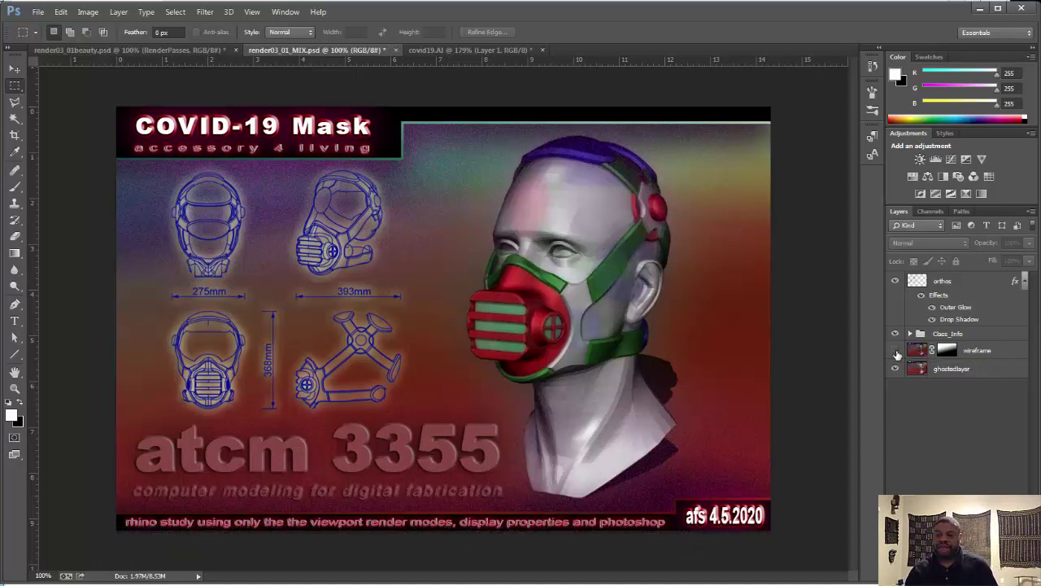
left_click(895, 350)
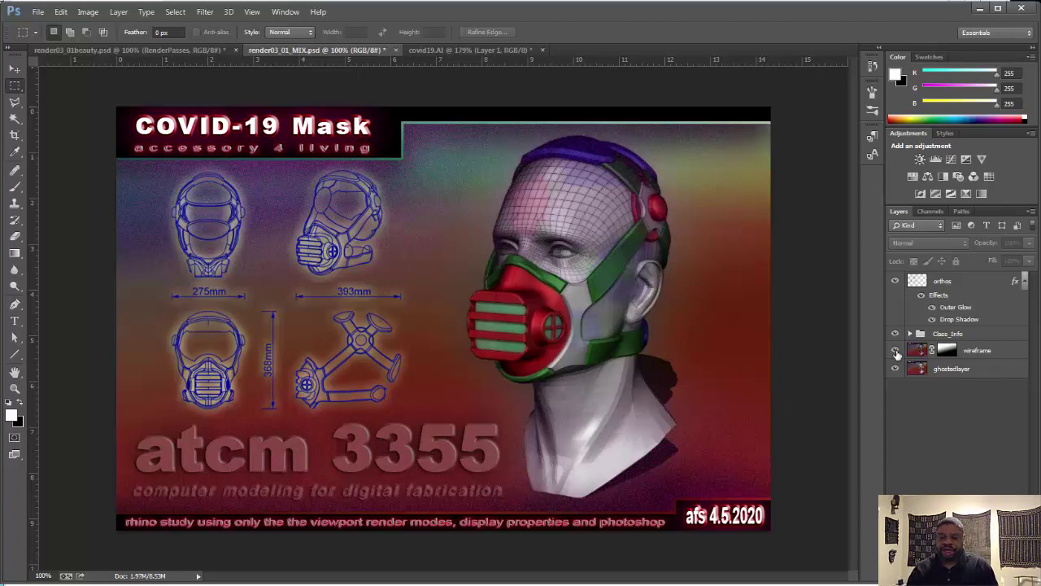
left_click(896, 350)
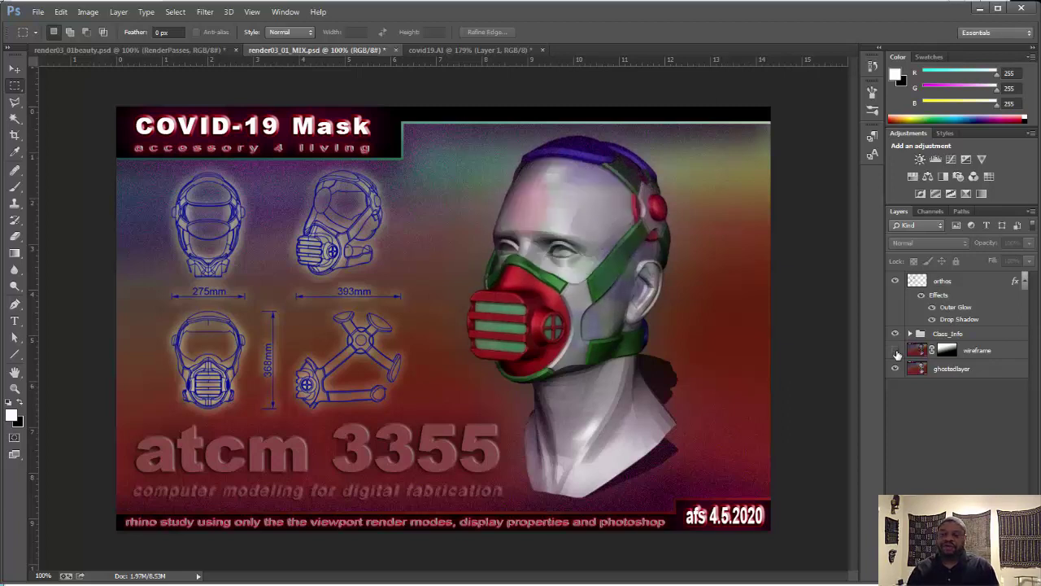
- Compare the composite with the orthos line-drawing layer shown and hidden, leaving that layer hidden
left_click(896, 281)
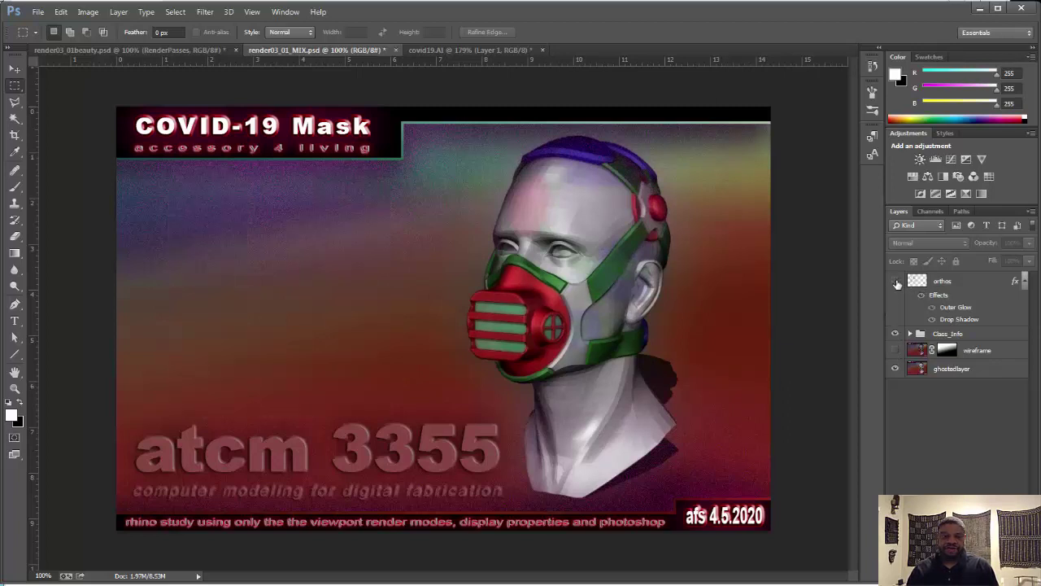
left_click(896, 281)
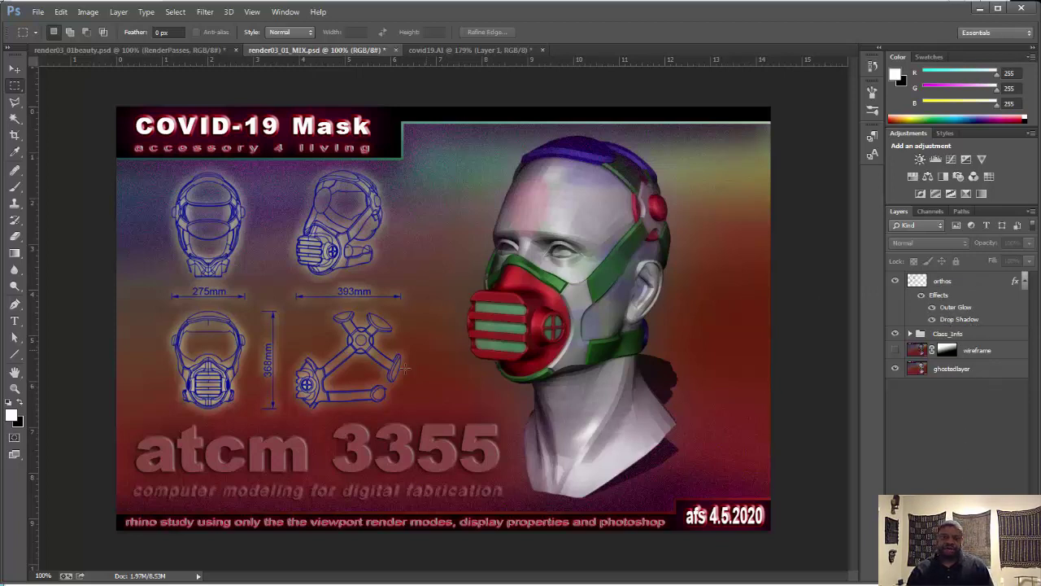
left_click(895, 281)
left_click(896, 281)
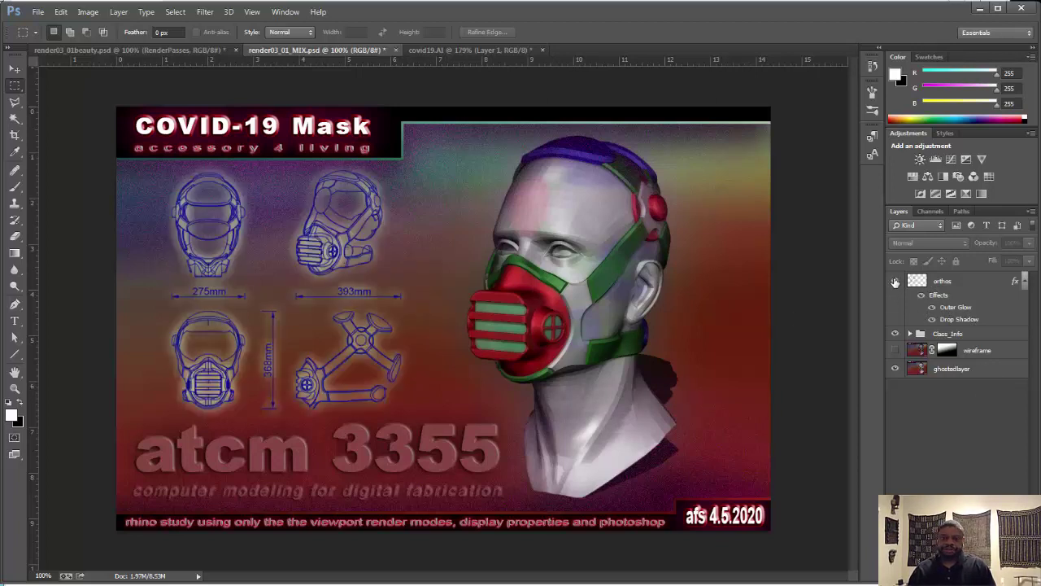
left_click(895, 281)
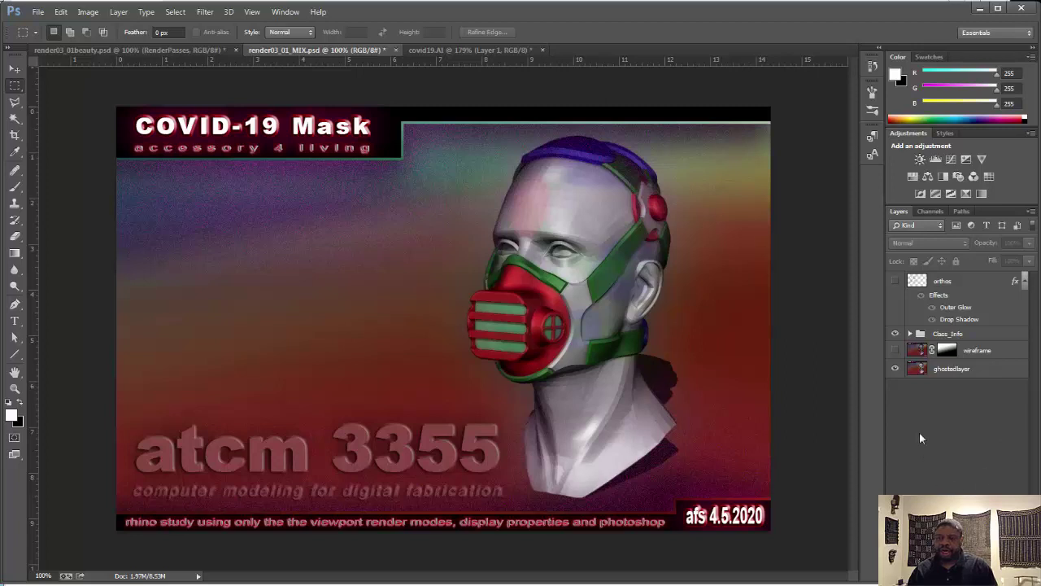
- Switch to render03_01beauty.psd and hide the orthos layer and the Text Legends, SubText, RenderPasses and Background groups, leaving only Layer 1 visible
left_click(188, 50)
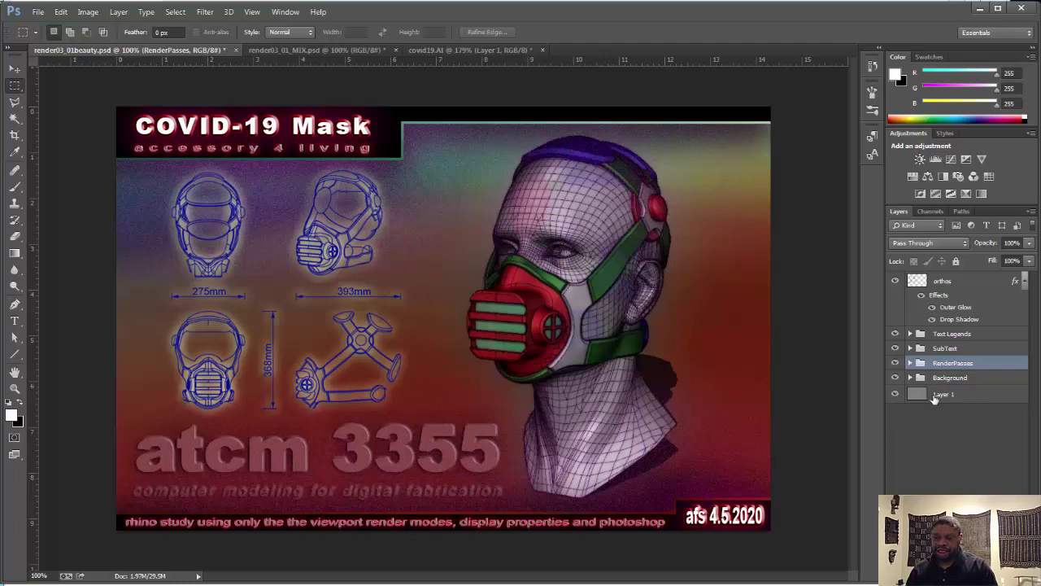
left_click(895, 281)
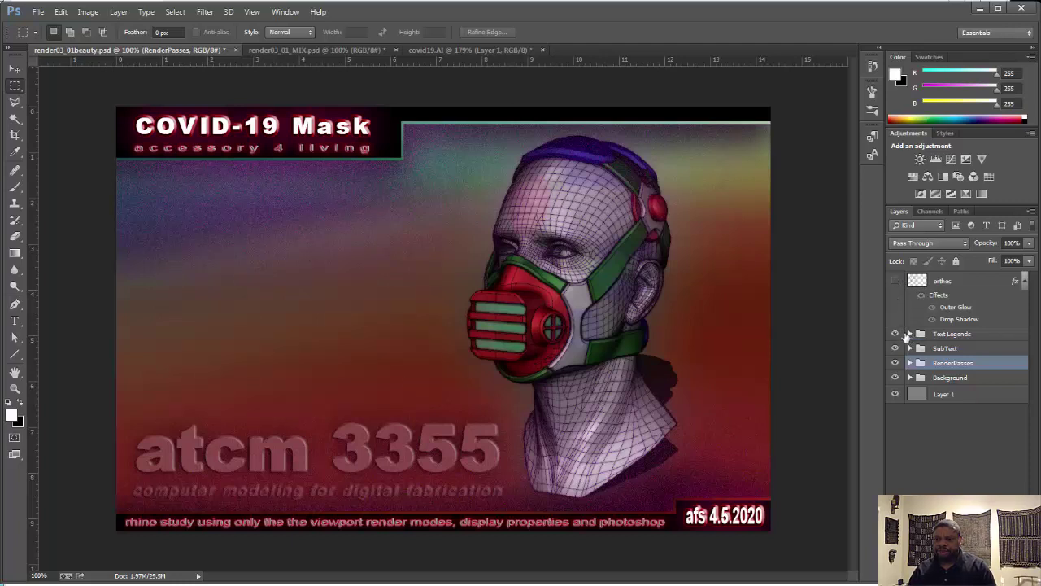
left_click_drag(894, 333, 894, 382)
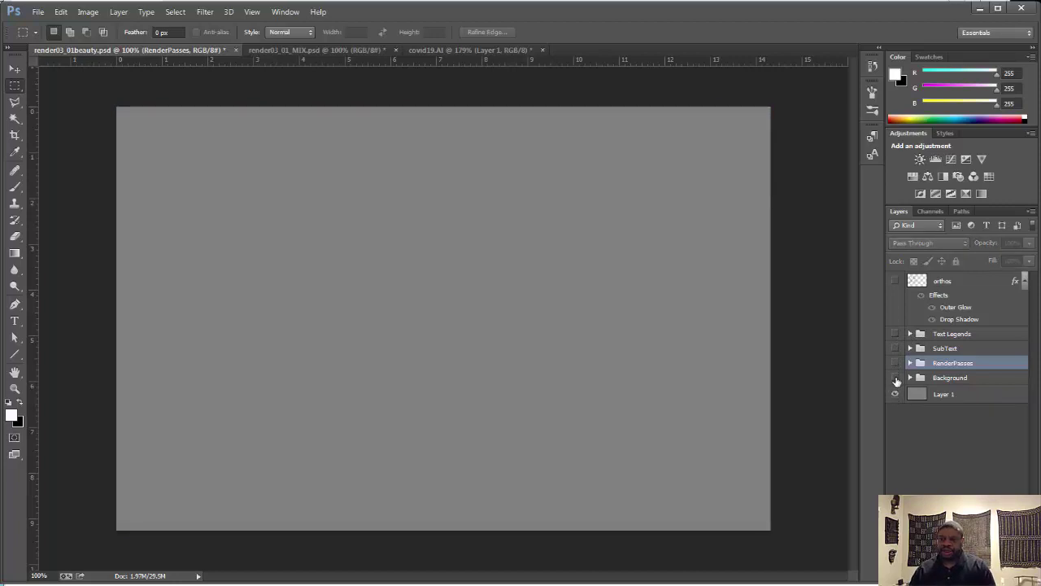
- Show and expand the Background group, and hide its Background and Bi-ColorBackground layers to view the shadow layer alone
left_click(895, 378)
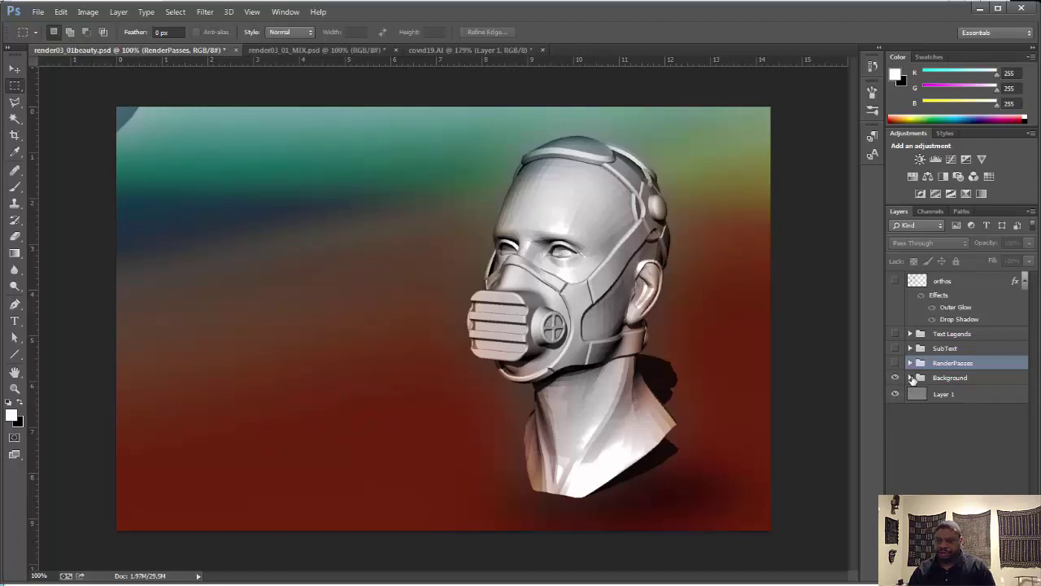
left_click(912, 378)
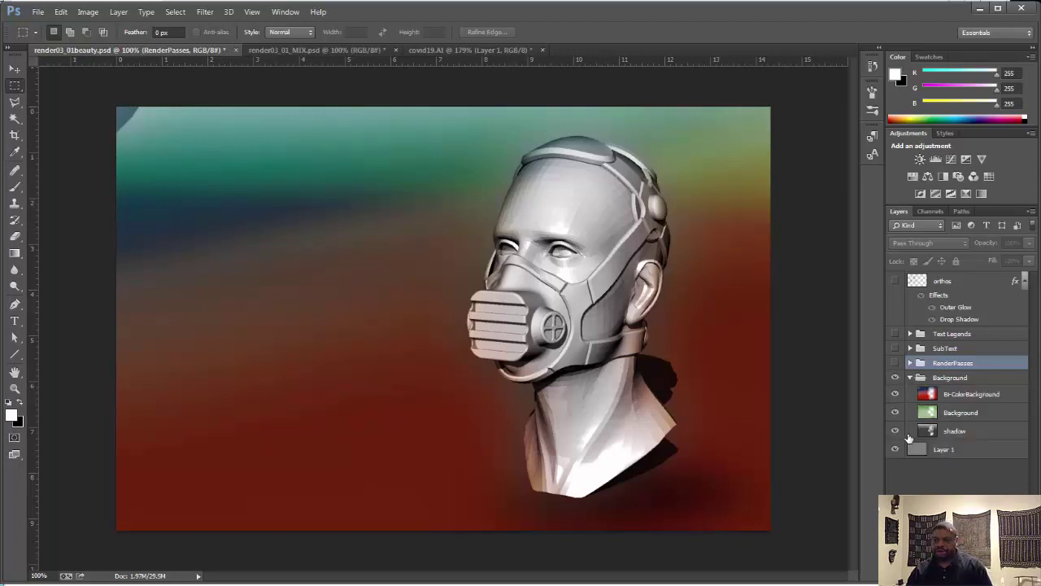
left_click(895, 412)
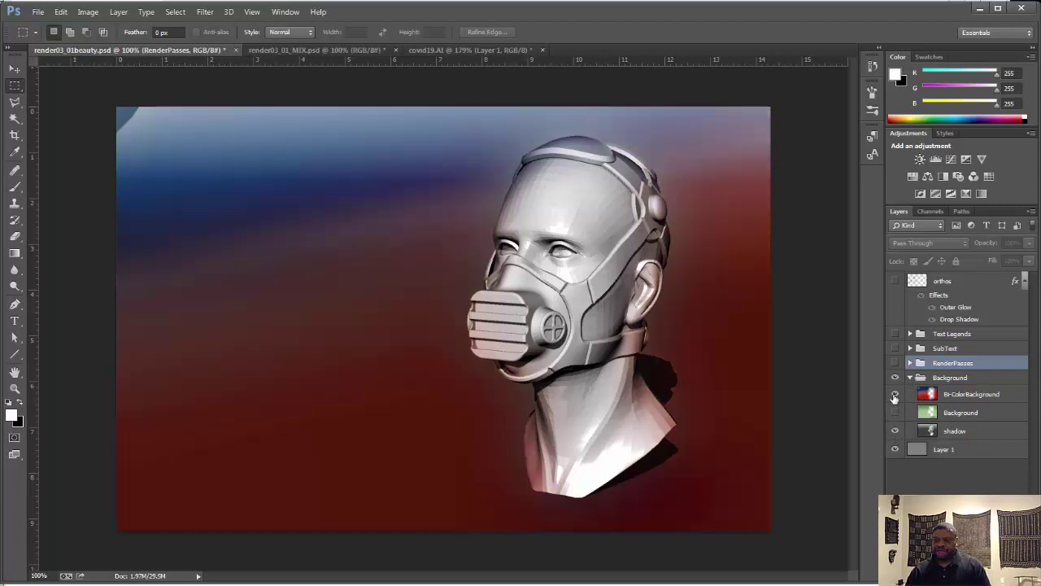
left_click(895, 395)
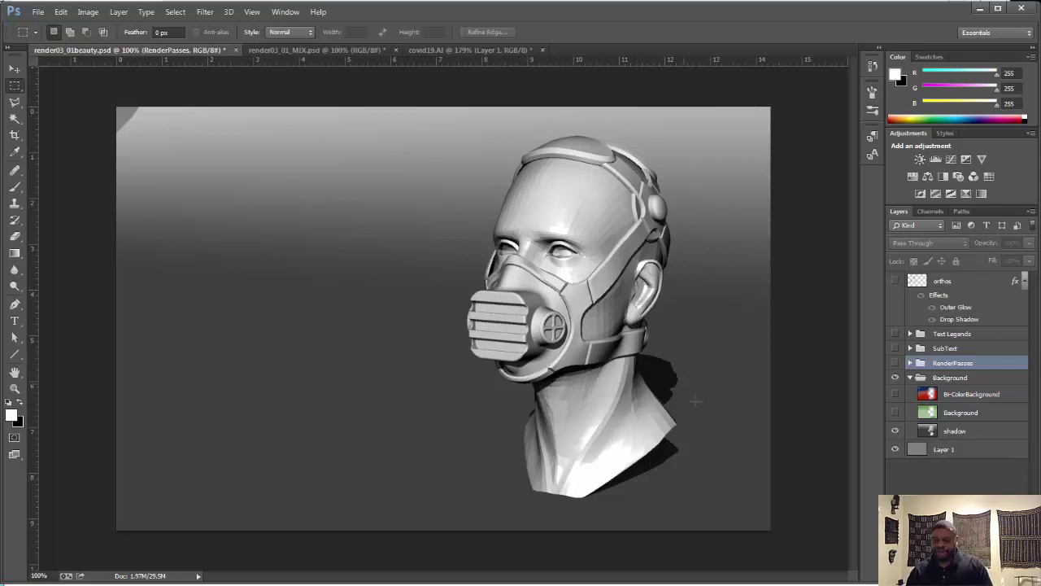
- Show the green Background layer and compare it with the shadow layer shown and hidden, leaving shadow hidden
left_click(895, 413)
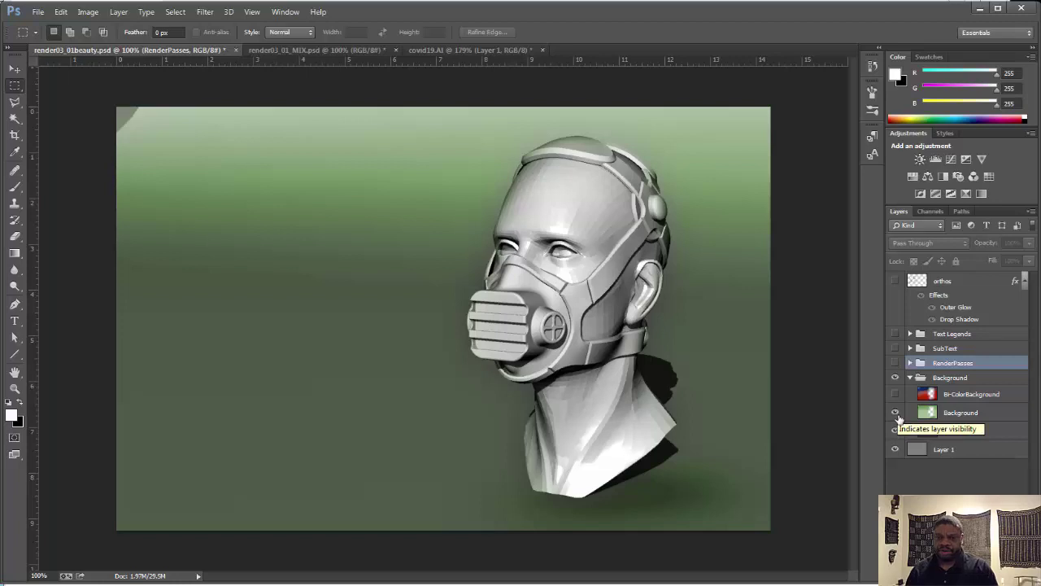
left_click(895, 431)
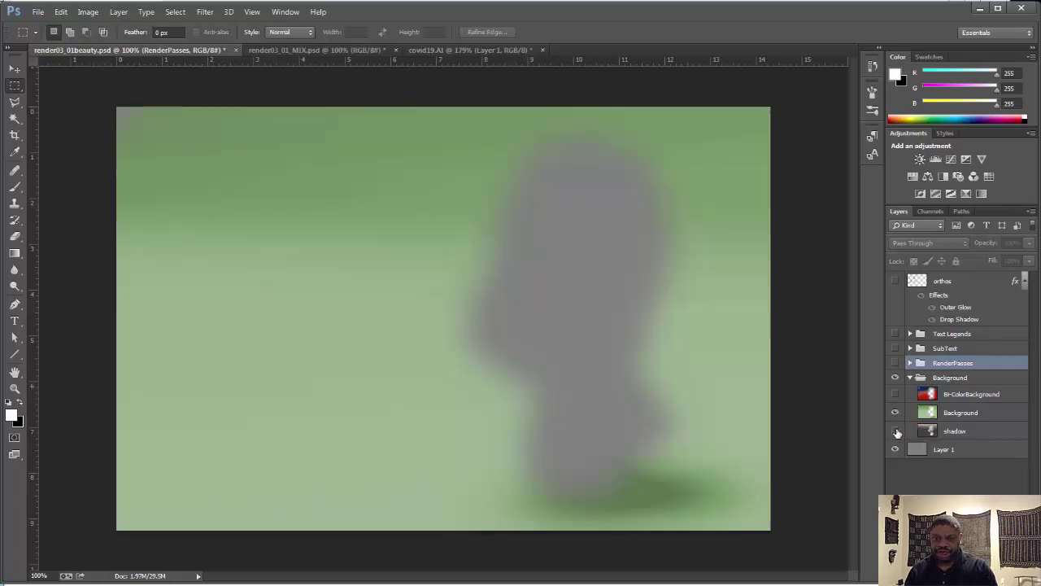
left_click(896, 431)
left_click(896, 413)
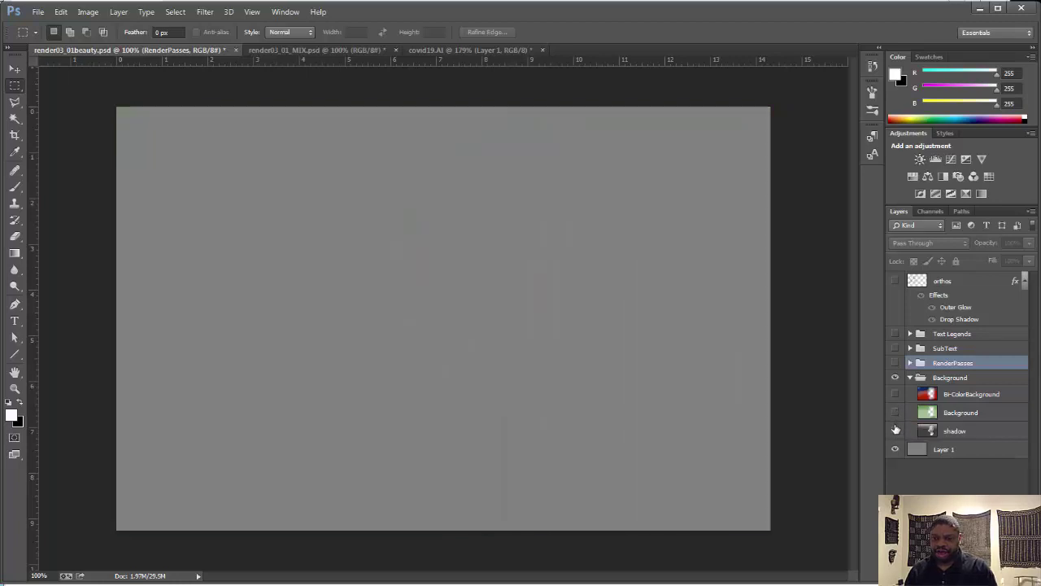
left_click(895, 430)
left_click(896, 412)
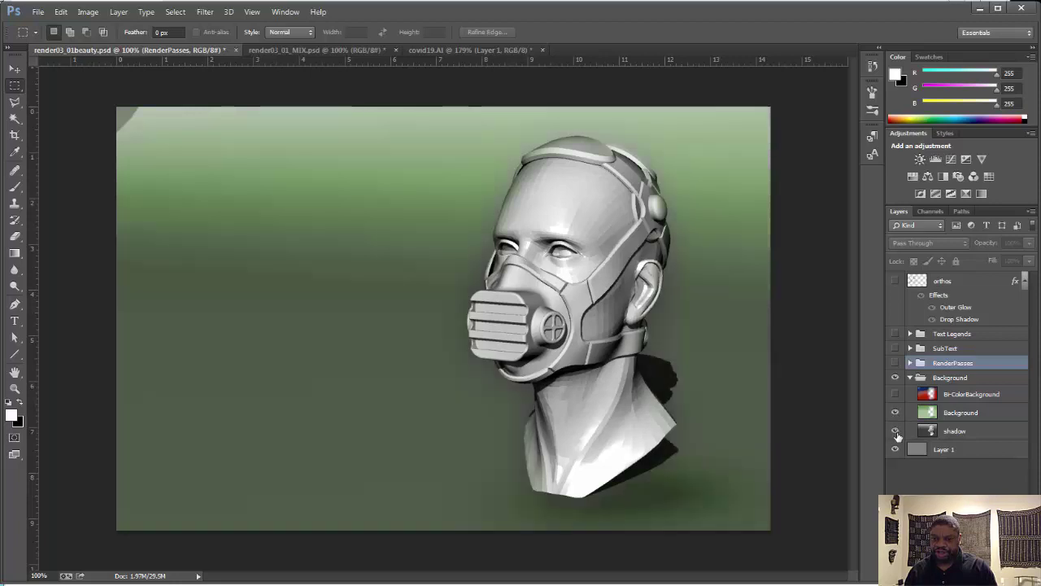
left_click(895, 432)
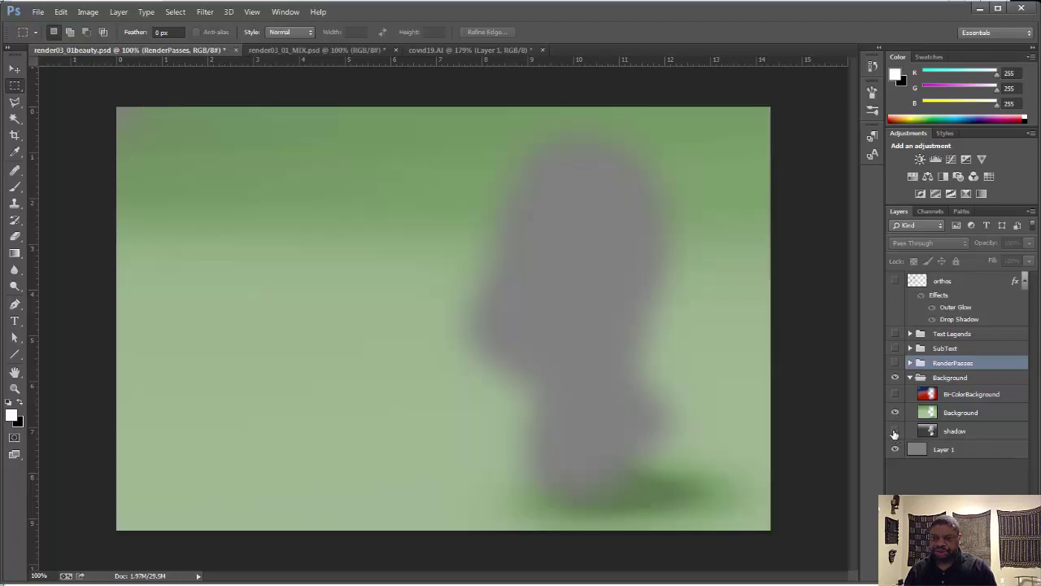
- Show and select the Bi-ColorBackground layer, and compare the blended colours with the shadow layer shown and hidden
left_click(894, 395)
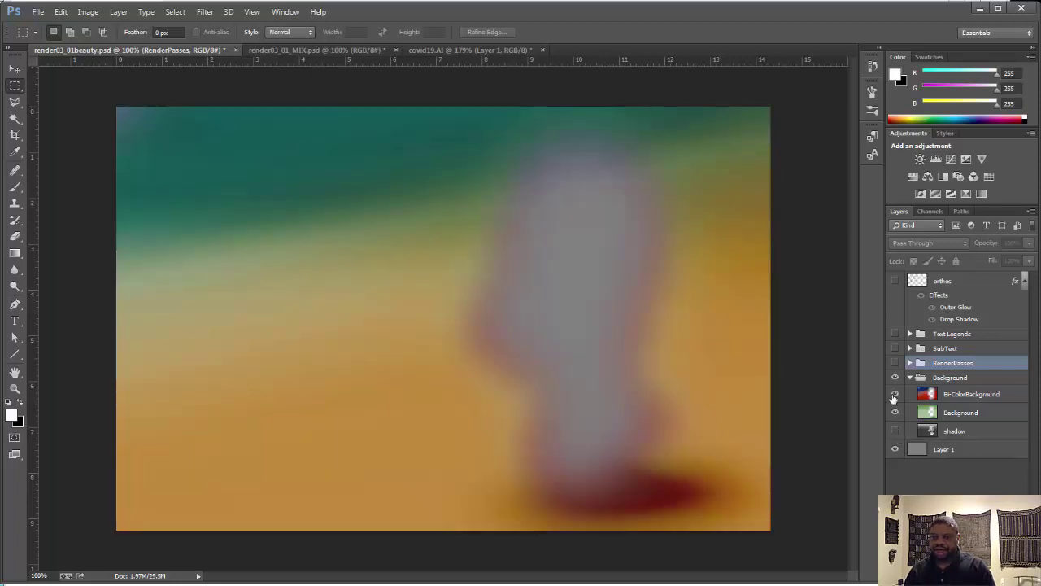
left_click(967, 397)
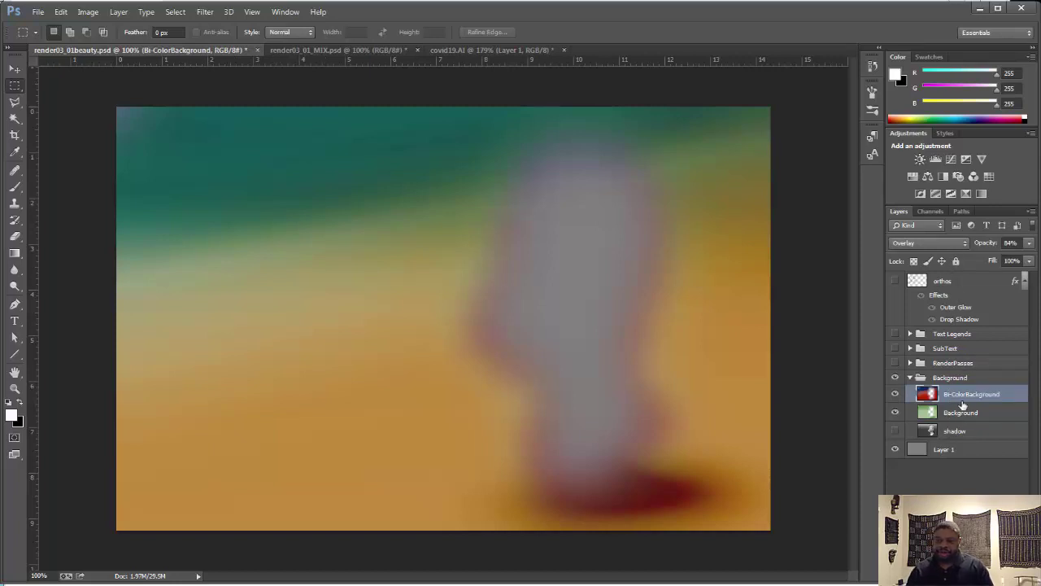
left_click(895, 432)
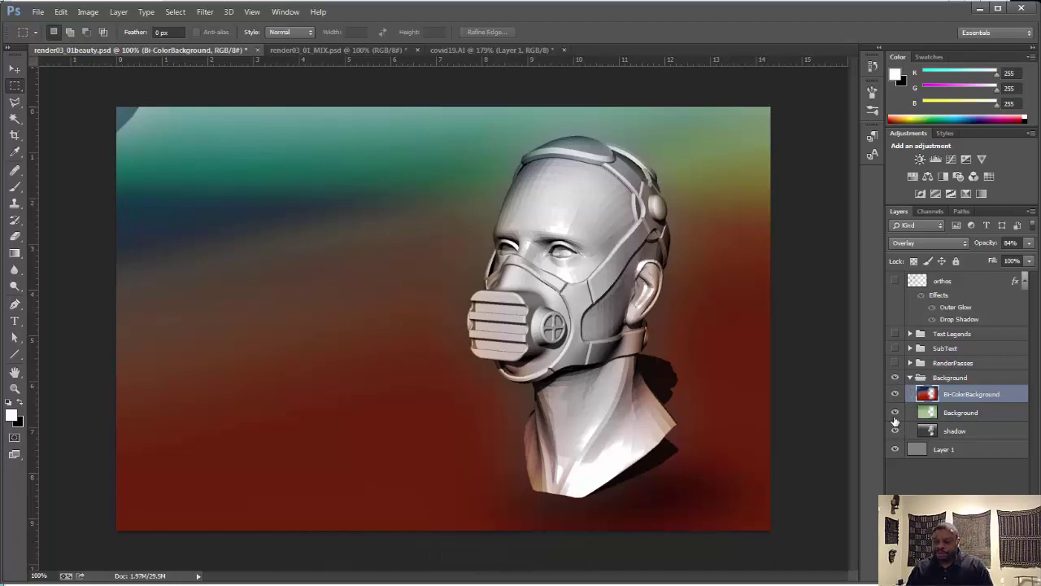
left_click(895, 431)
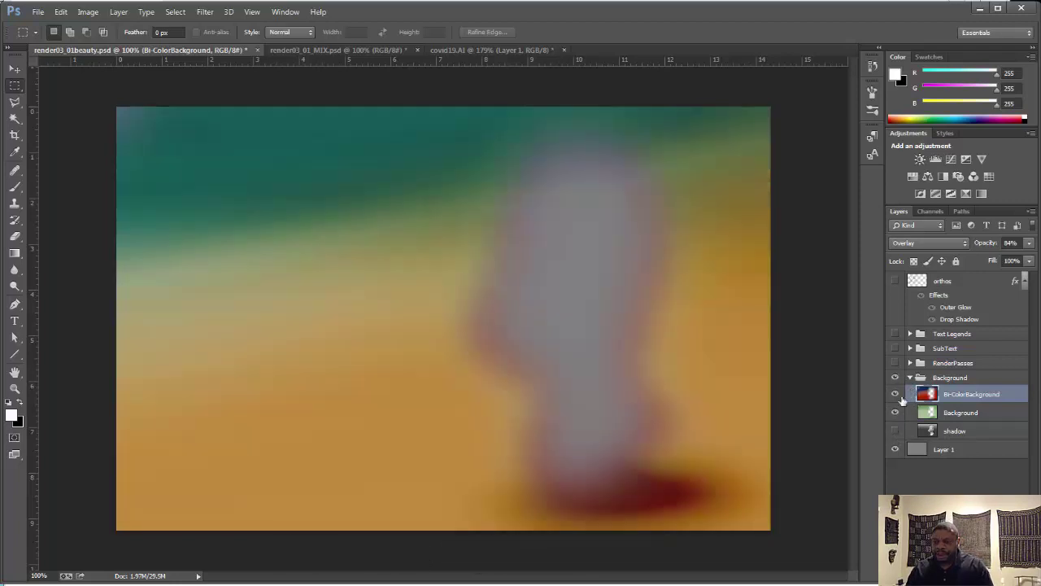
- Hide the Background group's remaining visible layers and rebuild the backdrop by showing Bi-ColorBackground, Background and shadow one after another
left_click(894, 412)
left_click(895, 394)
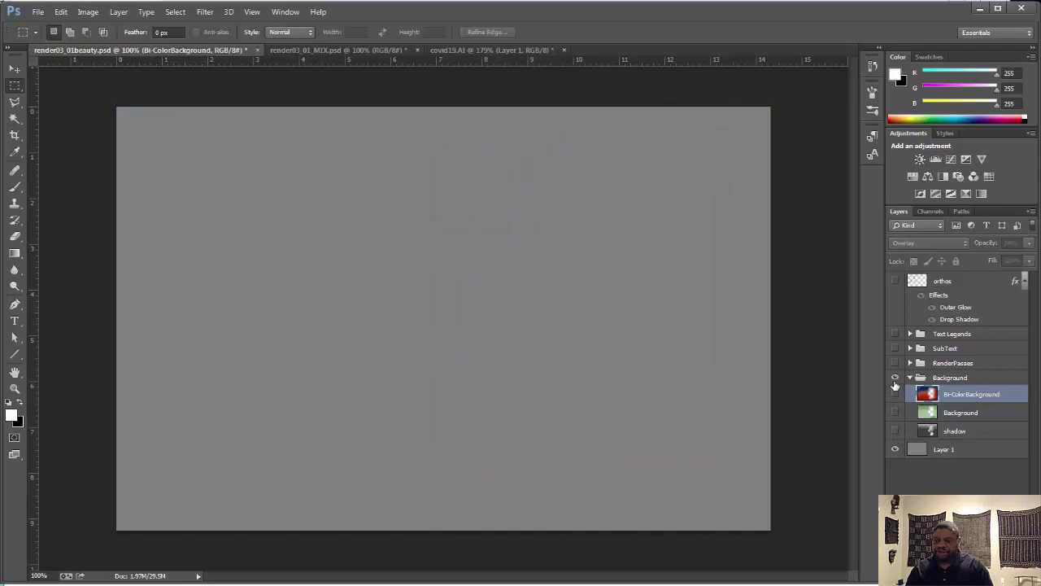
left_click(895, 393)
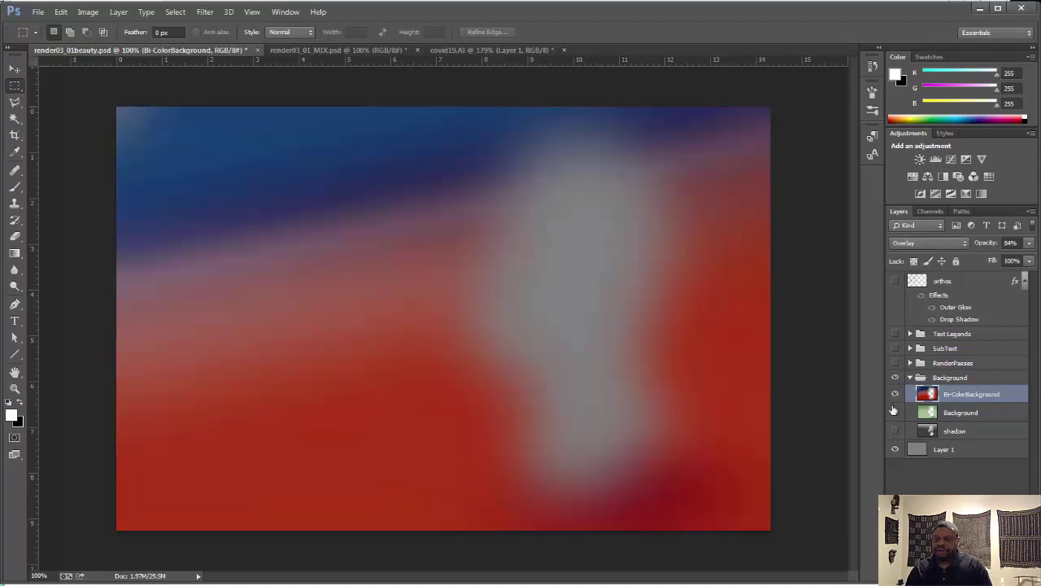
left_click(894, 413)
left_click(895, 431)
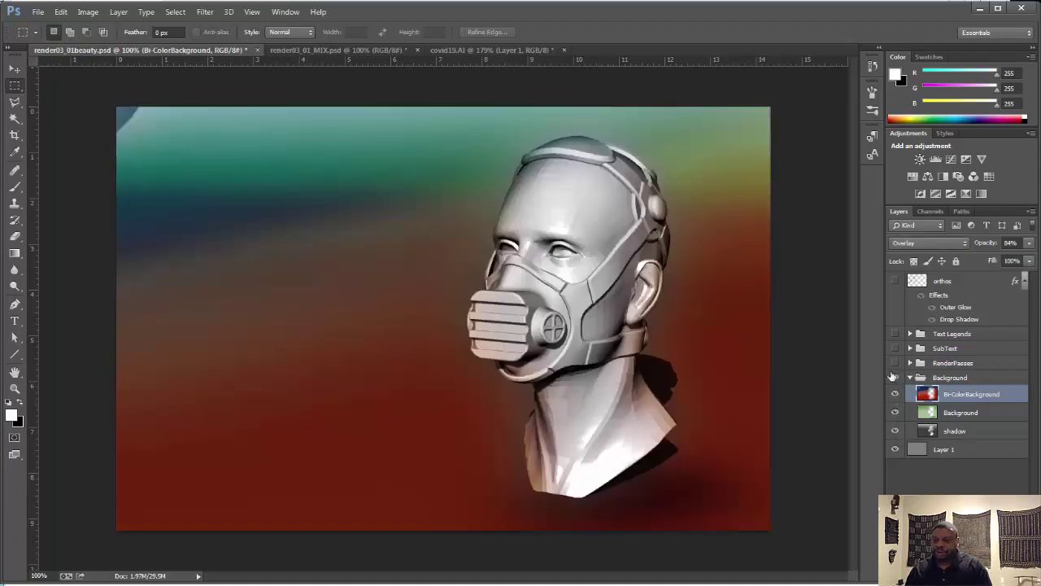
- Hide the Background group, and show and expand the RenderPasses group
left_click(894, 378)
left_click(895, 363)
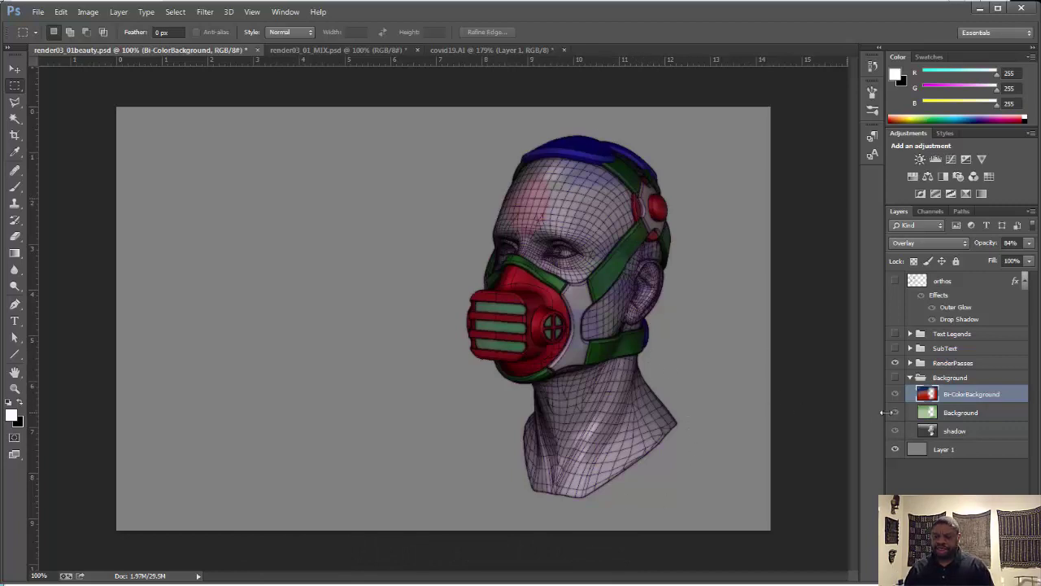
left_click(911, 363)
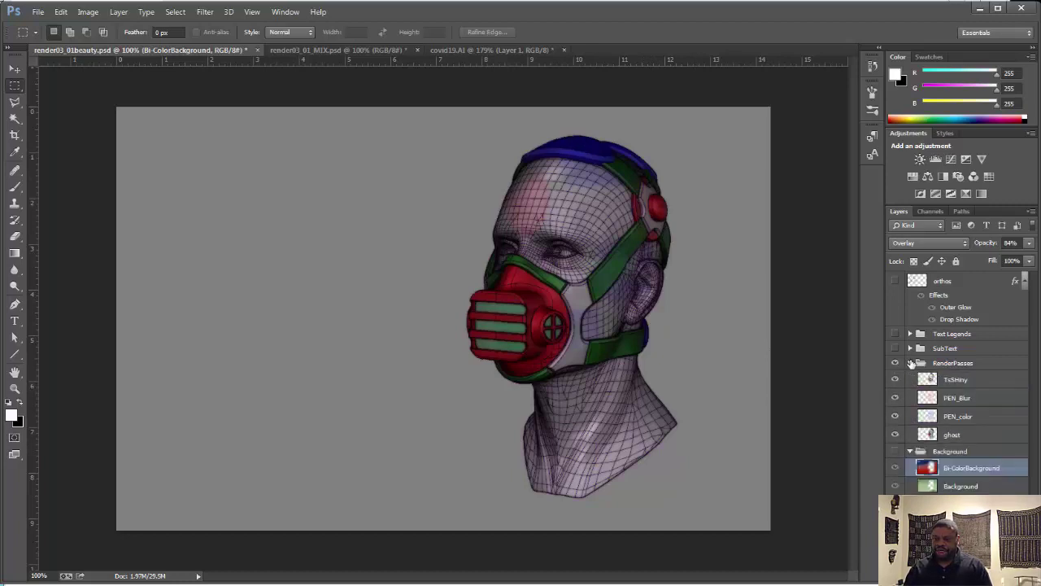
- Hide the PEN_Blur and PEN_color layers and examine the head with only the TsSHiny and ghost passes visible
left_click(894, 416)
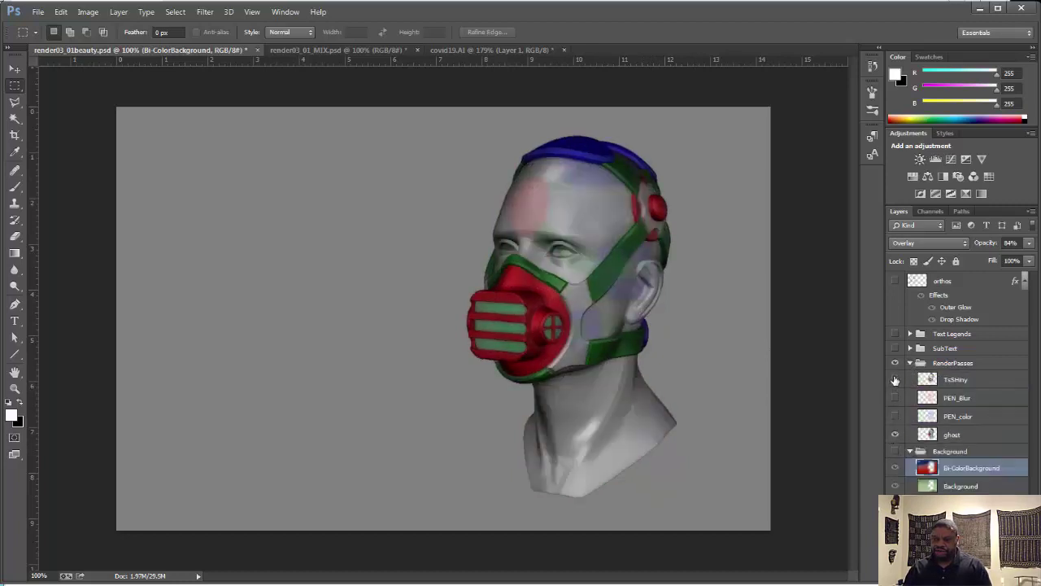
left_click(895, 379)
left_click(894, 363)
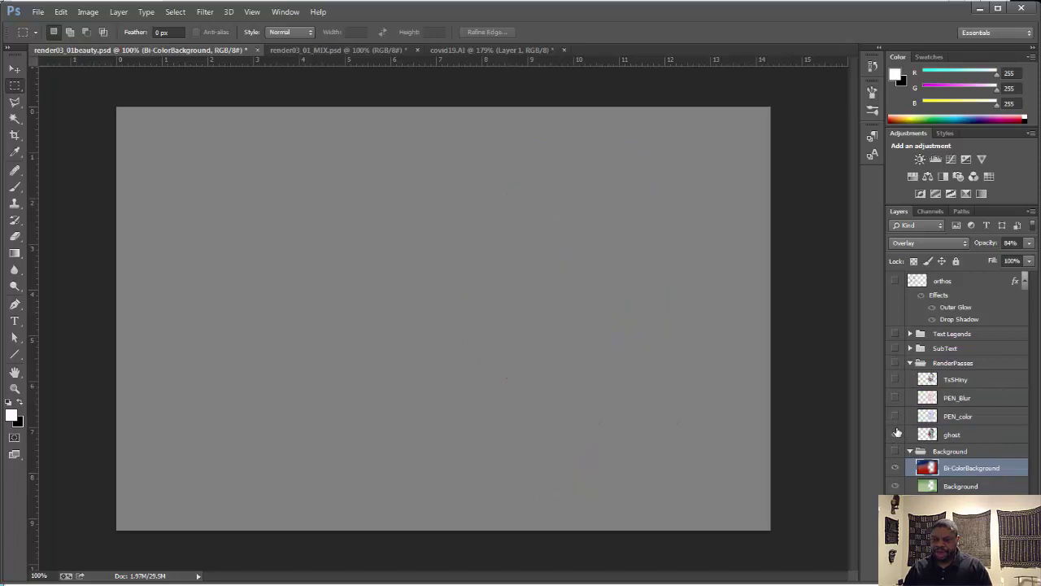
left_click(895, 379)
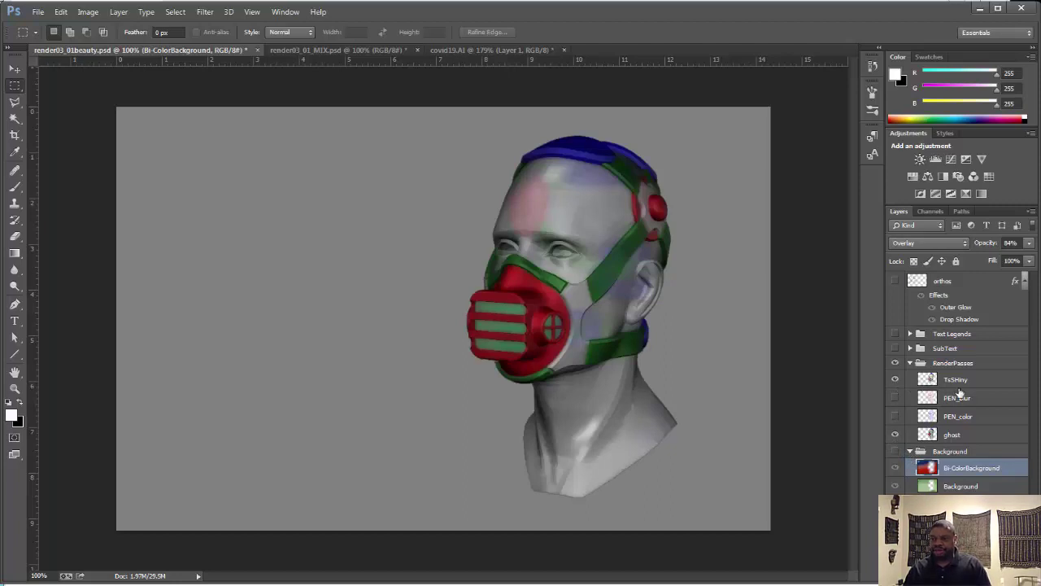
- Isolate the wireframe passes by showing PEN_Blur and PEN_color, hiding TsSHiny and ghost, and selecting TsSHiny
left_click(895, 397)
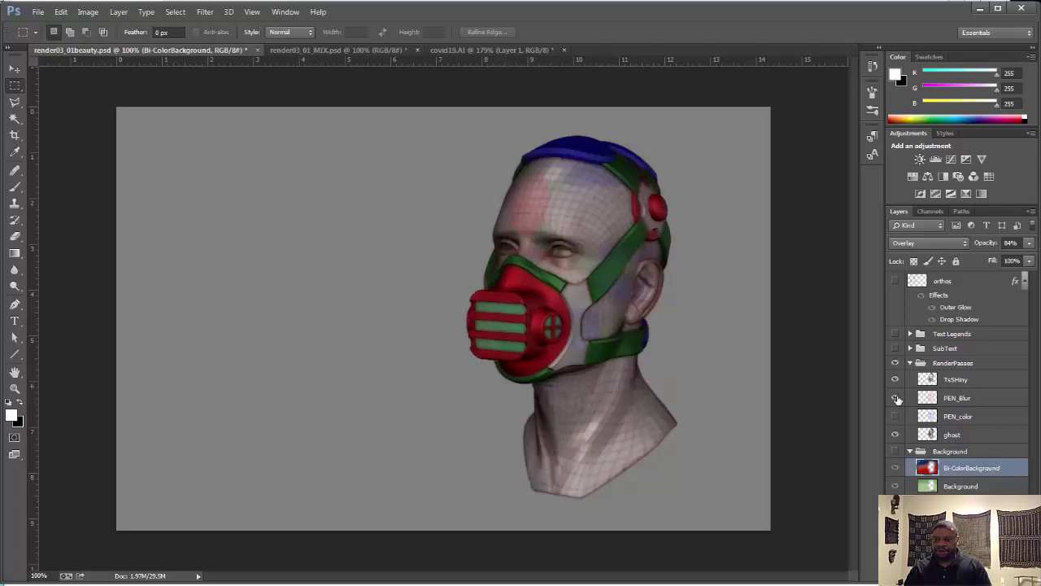
left_click(896, 382)
left_click(911, 390)
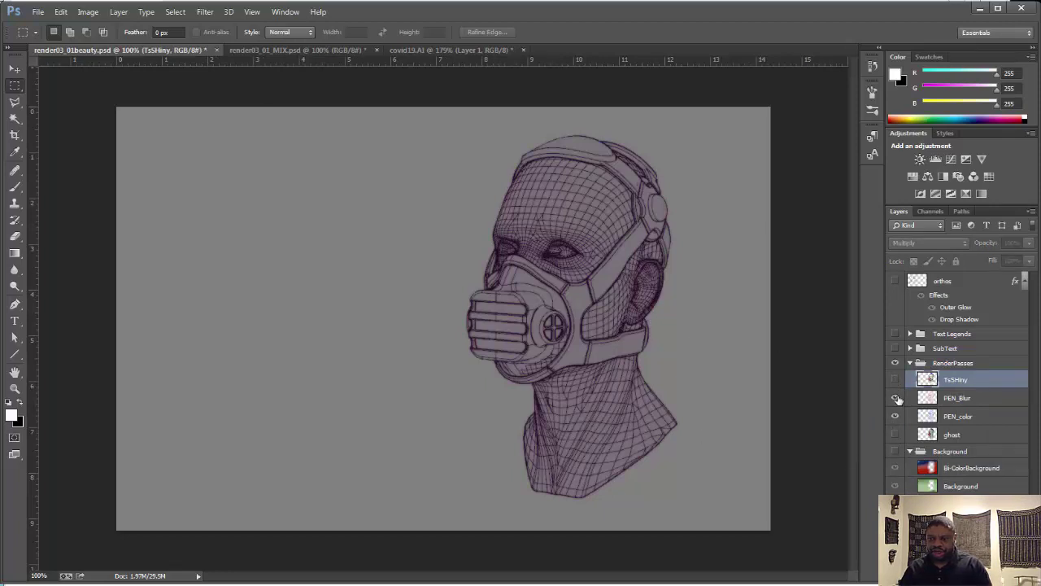
- Compare the two wireframe passes by toggling PEN_Blur and PEN_color in turn, leaving both visible
left_click(897, 397)
left_click(896, 398)
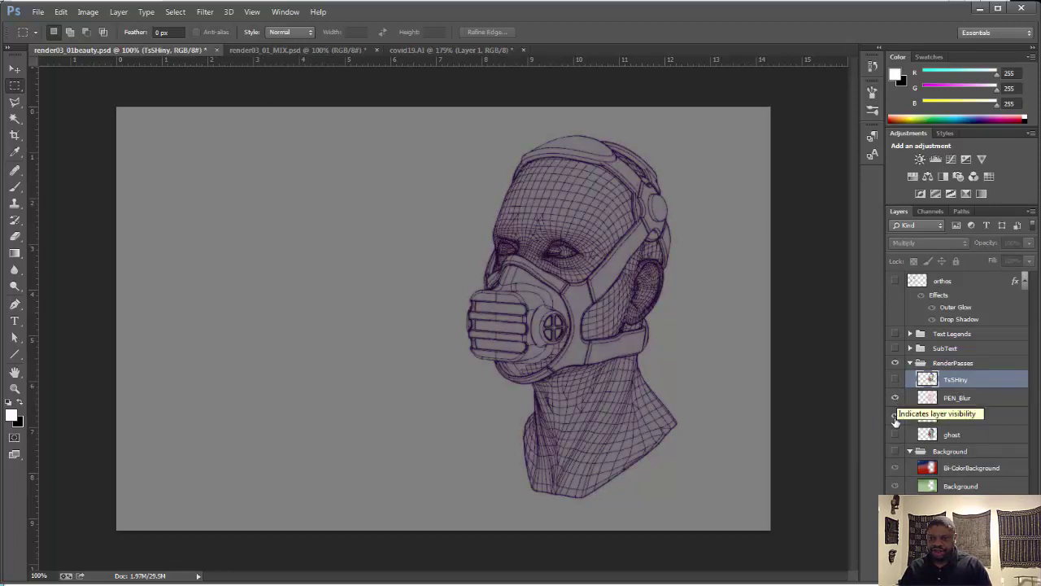
left_click(896, 416)
left_click(896, 417)
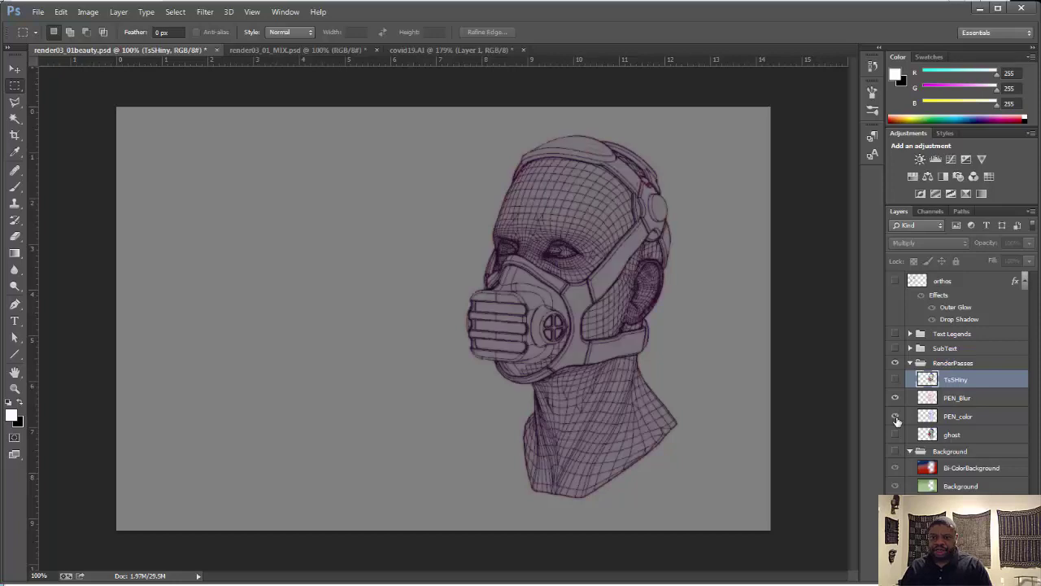
left_click(896, 397)
left_click(897, 398)
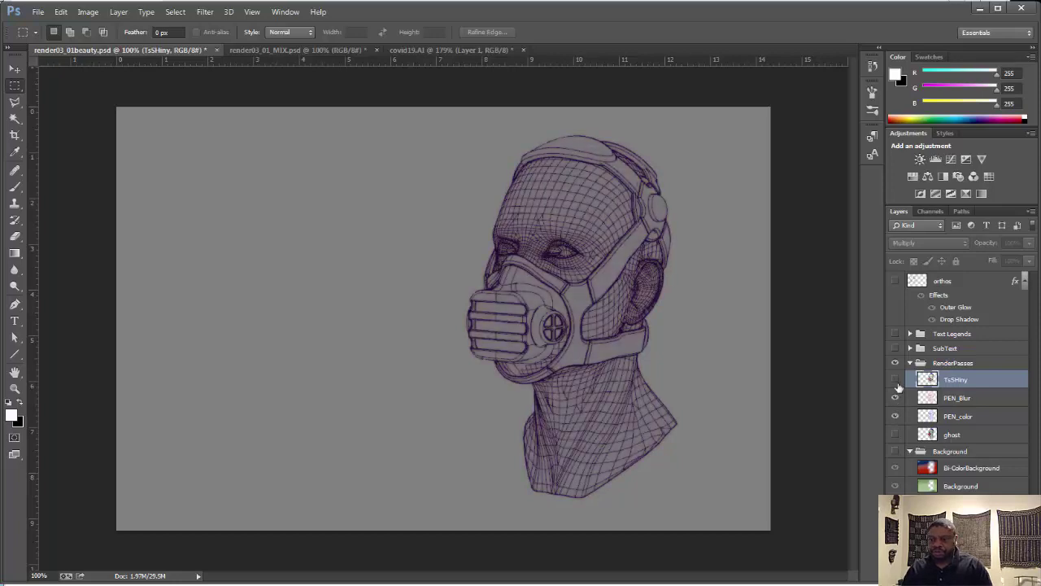
- Show the TsSHiny and ghost layers, and check the blend mode and opacity of PEN_Blur, PEN_color and ghost
left_click(896, 380)
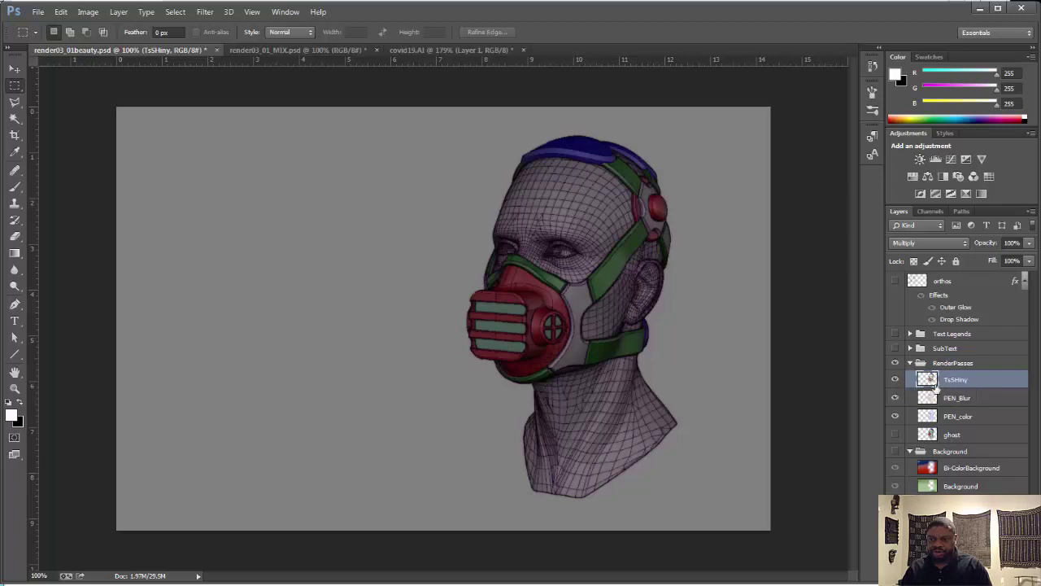
left_click(950, 404)
left_click(958, 420)
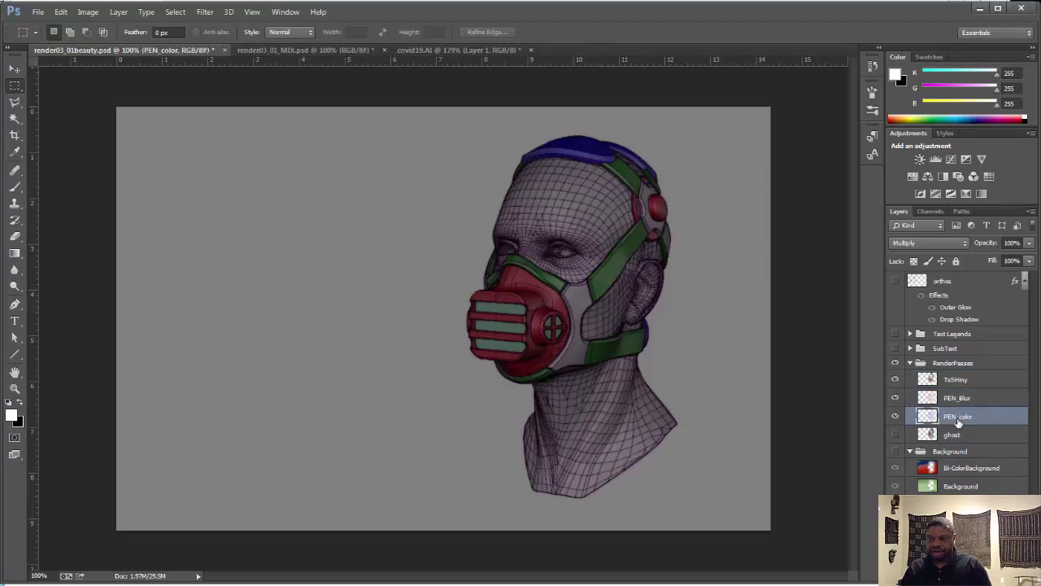
left_click(895, 436)
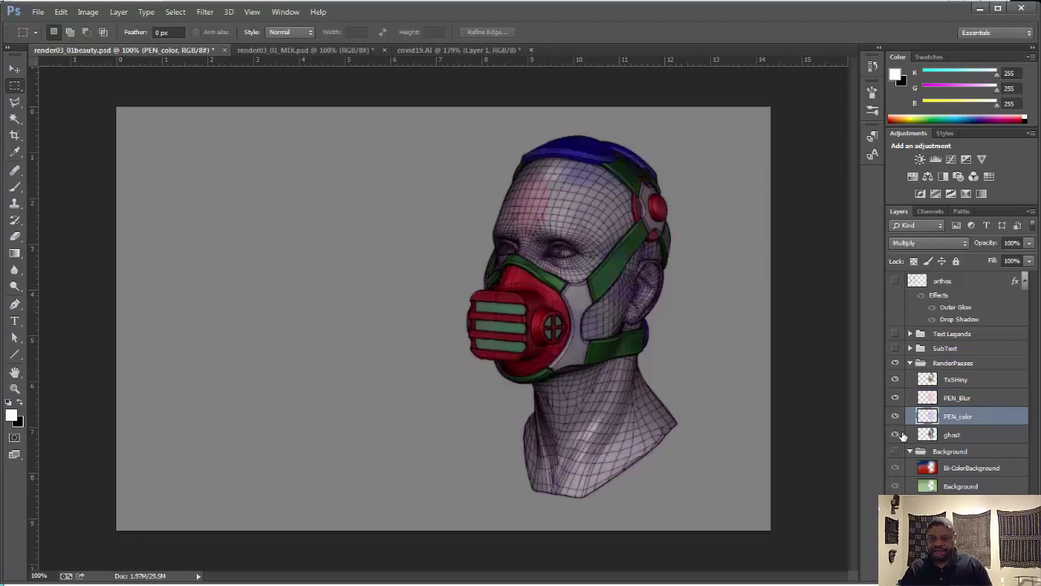
left_click(980, 439)
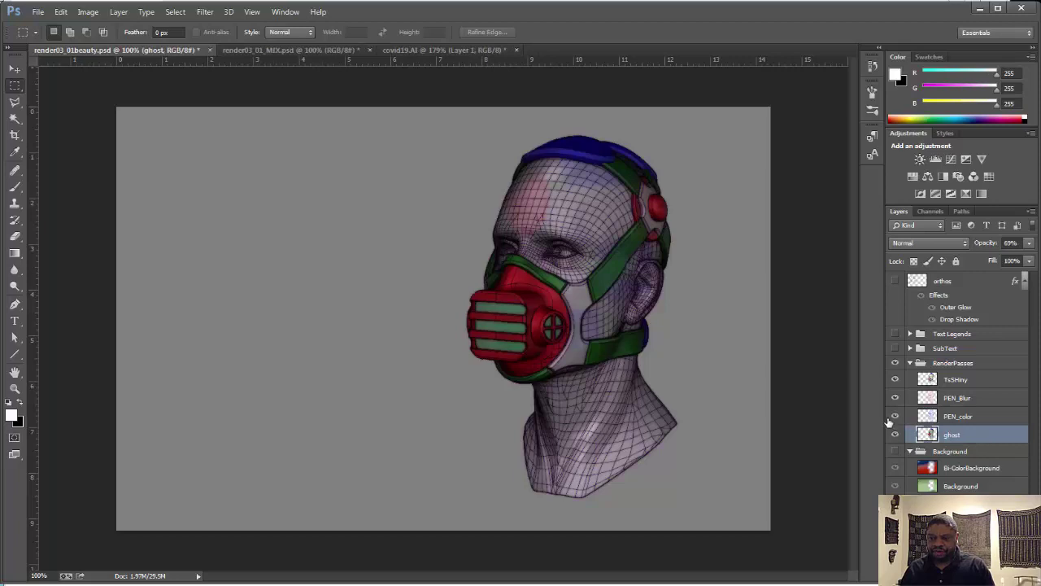
- Isolate the ghost layer, view it with the RenderPasses group shown and hidden, and restore PEN_color, PEN_Blur and TsSHiny
left_click(895, 416)
left_click(895, 398)
left_click(895, 379)
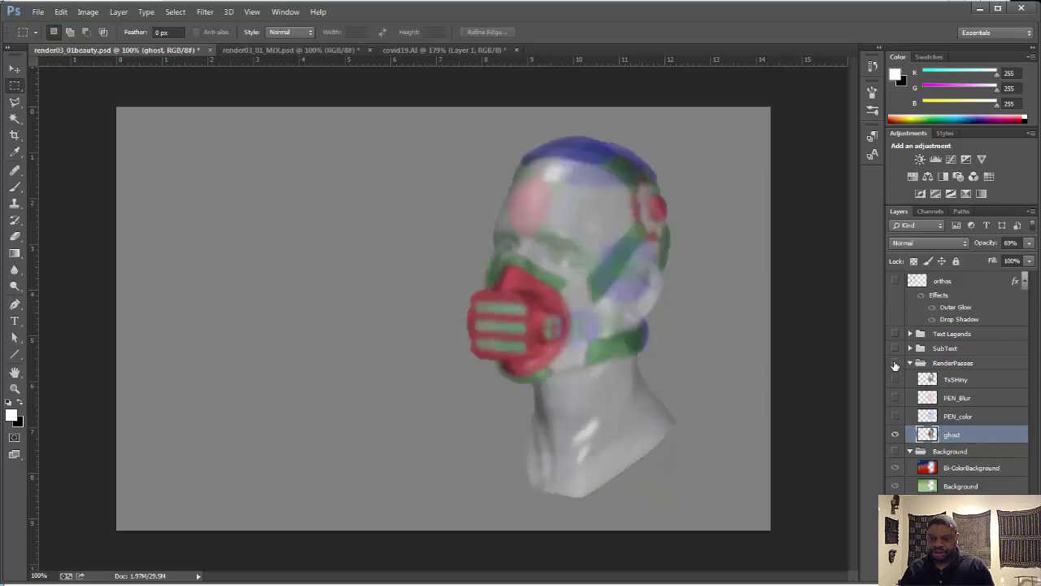
left_click(895, 363)
left_click(895, 363)
left_click(894, 363)
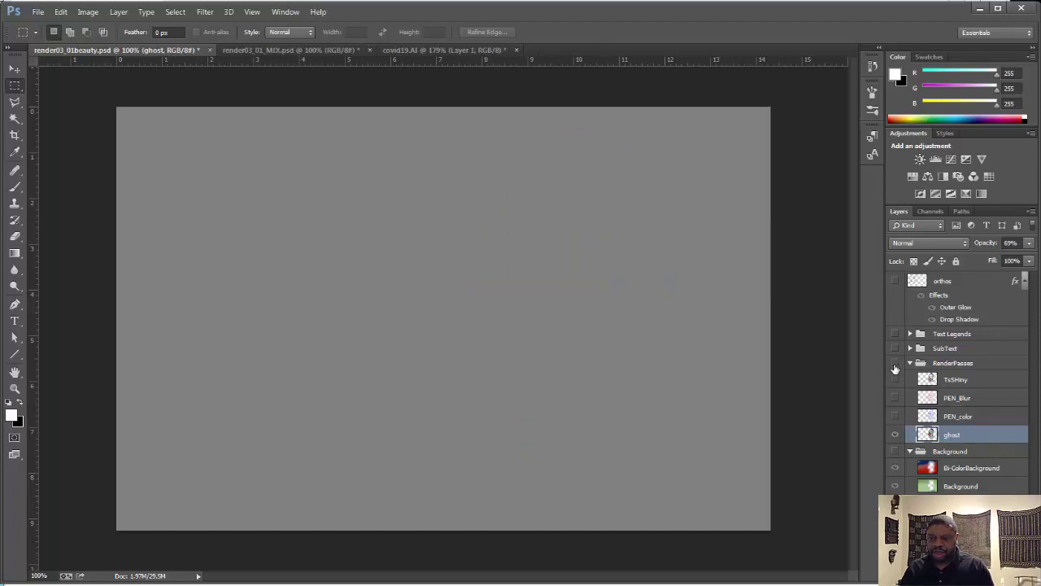
left_click(895, 362)
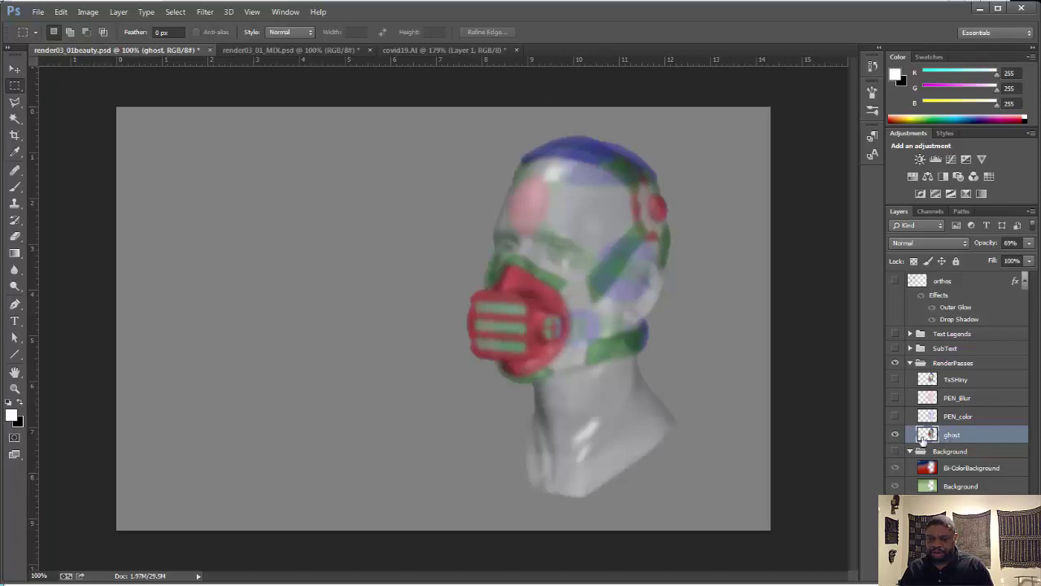
left_click(894, 414)
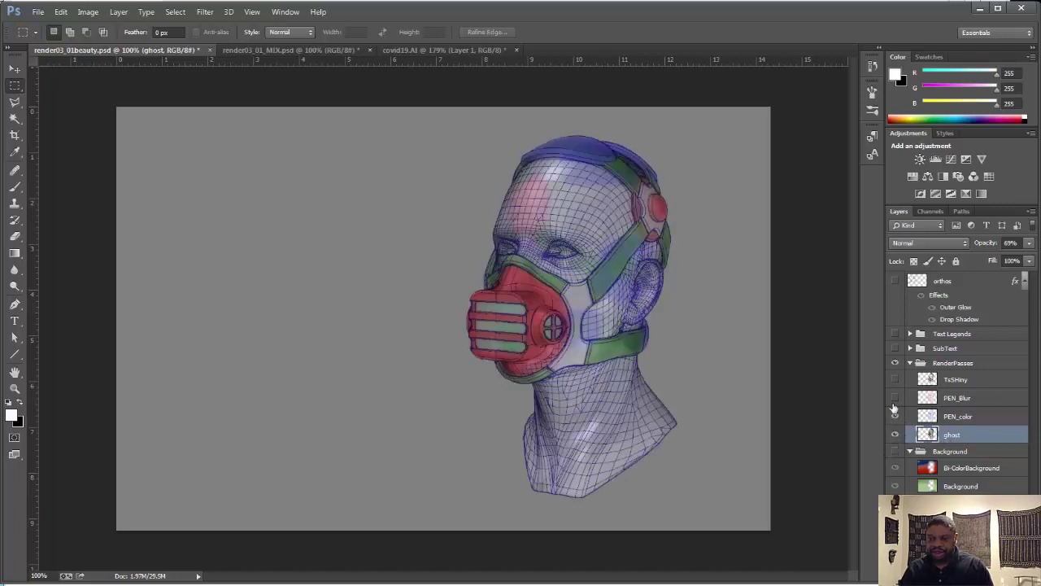
left_click(894, 379)
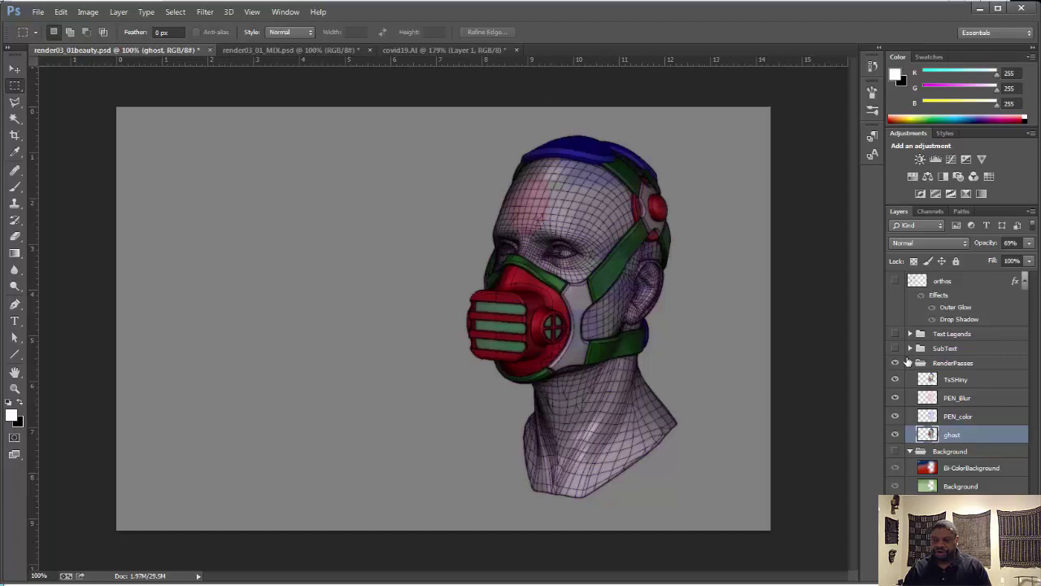
- Collapse and hide the RenderPasses group, and show the SubText and Text Legends groups to view the poster text on its own
left_click(907, 362)
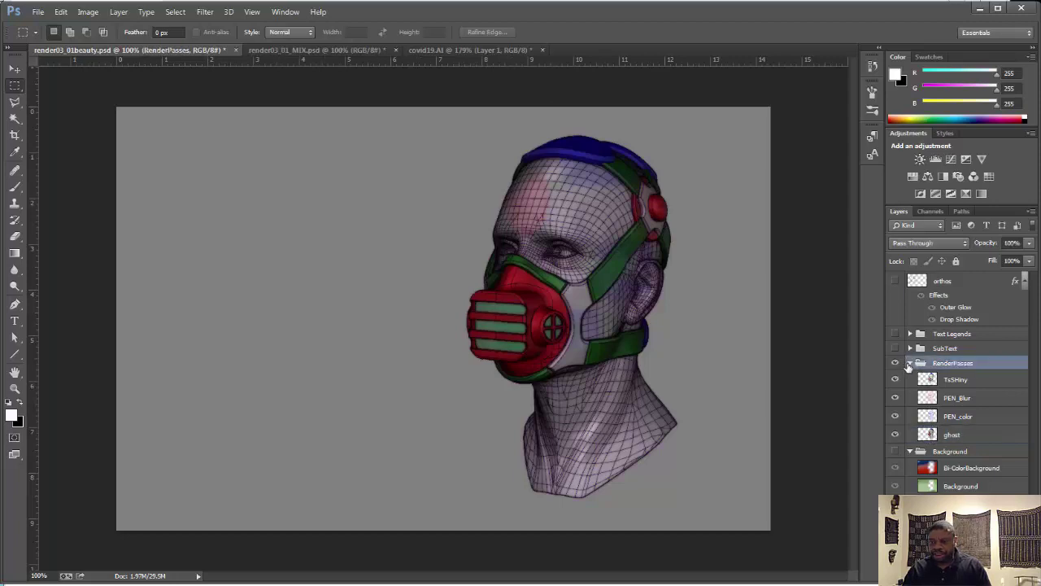
left_click(910, 363)
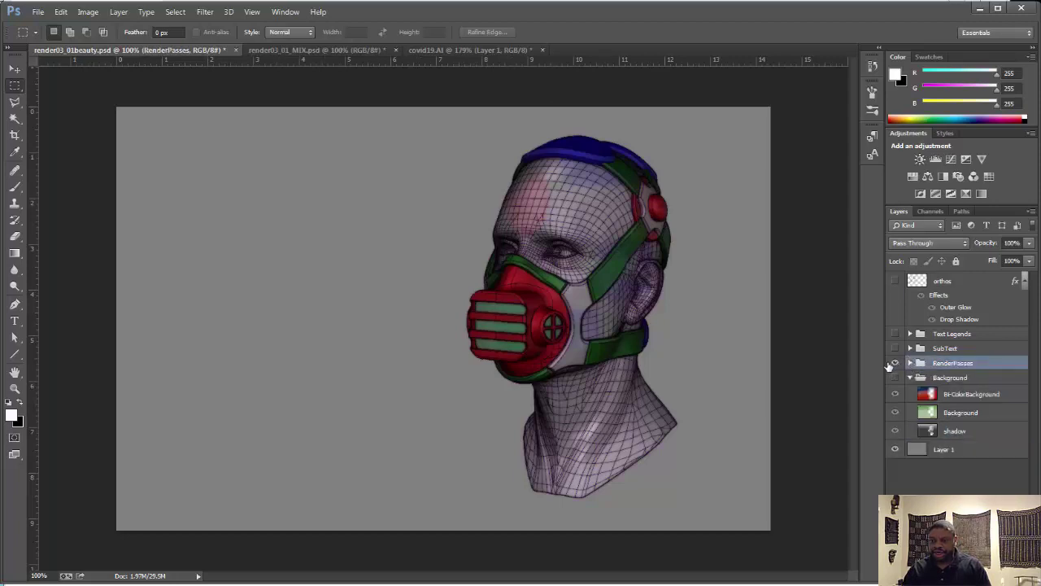
left_click(893, 364)
left_click(895, 349)
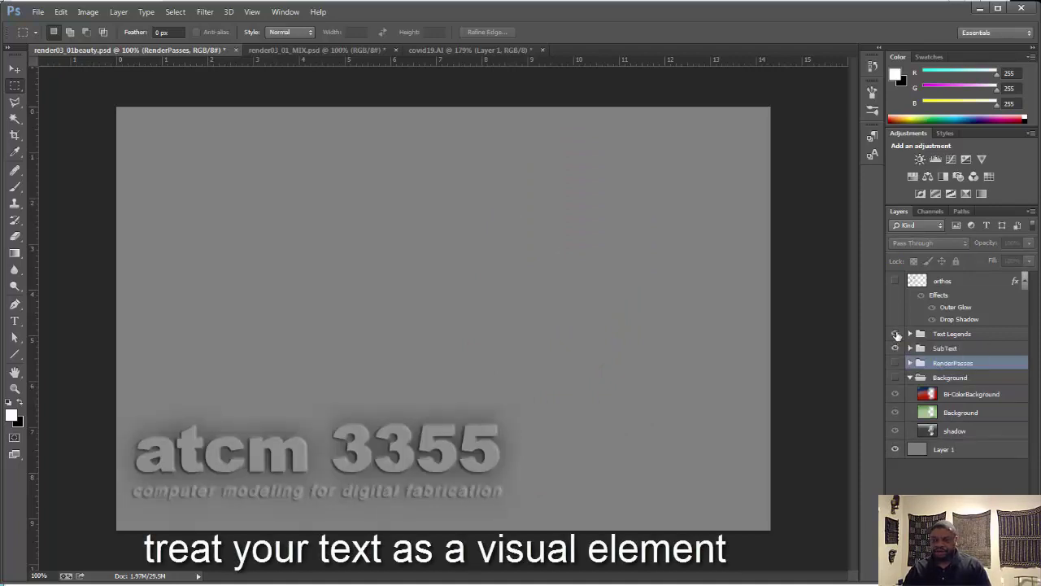
left_click(896, 334)
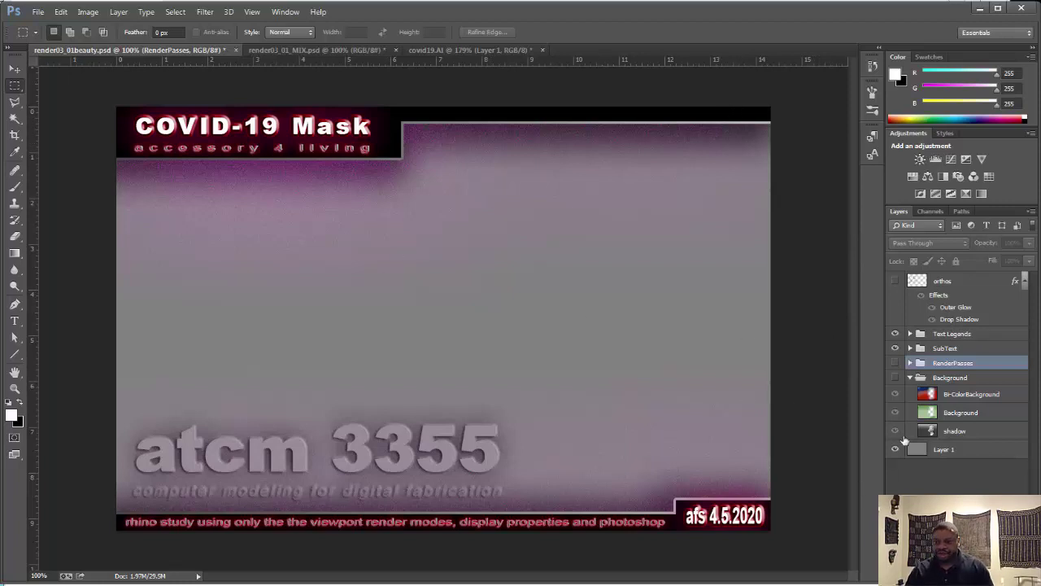
- Show the Background and RenderPasses groups and the orthos layer to reassemble the full poster composite
left_click(896, 377)
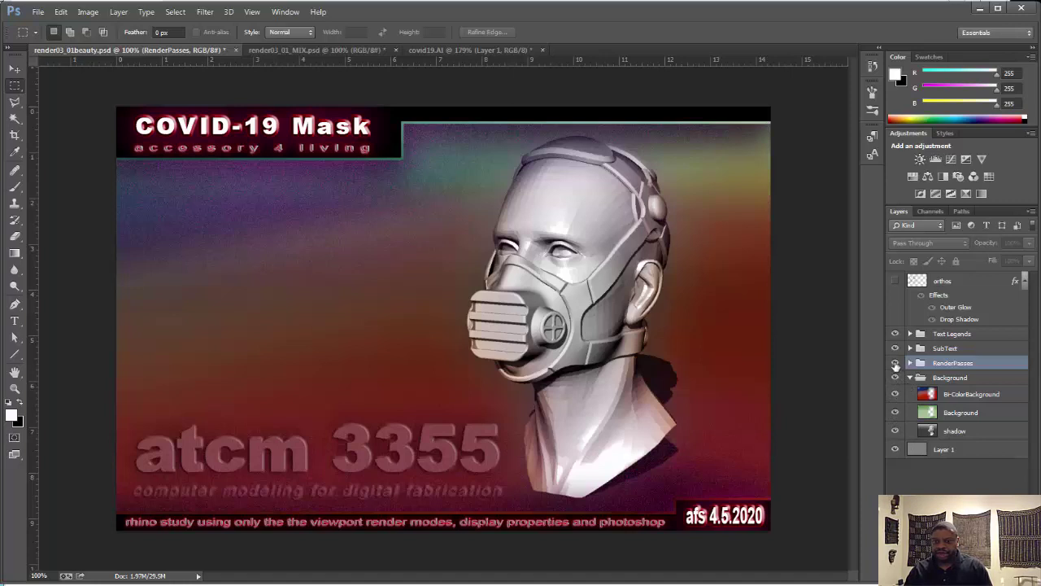
left_click(895, 363)
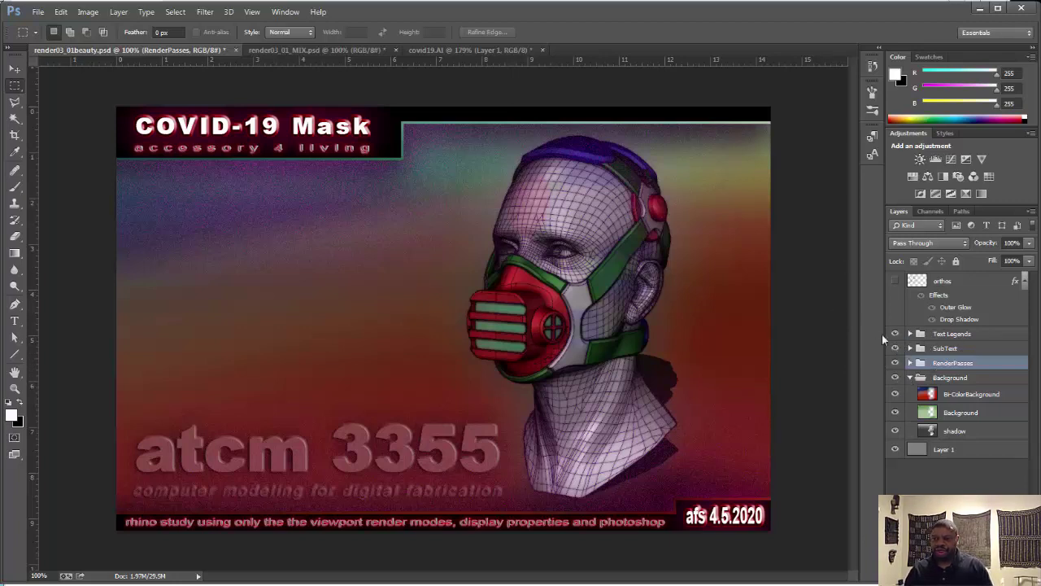
left_click(895, 281)
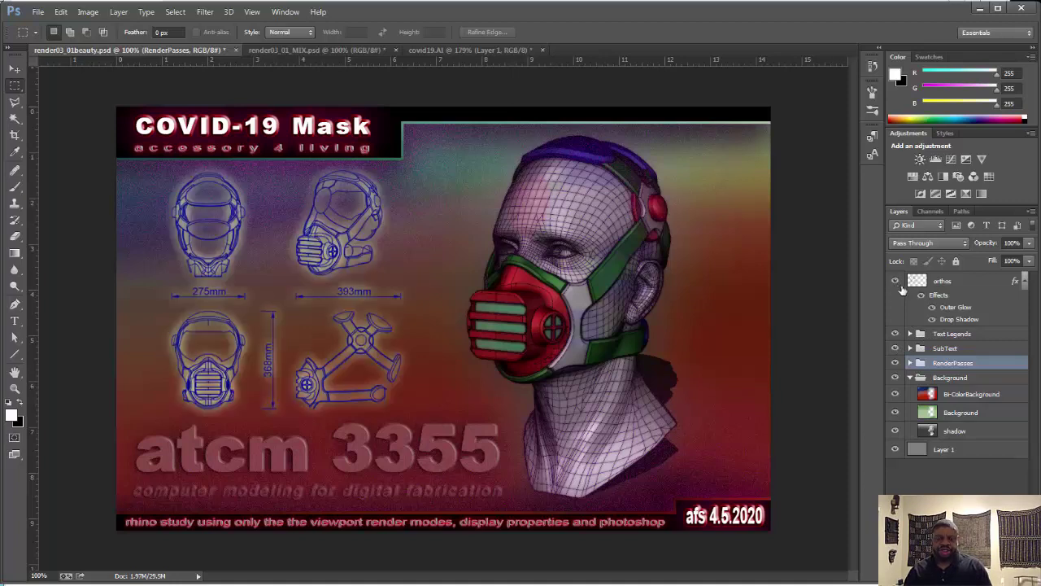